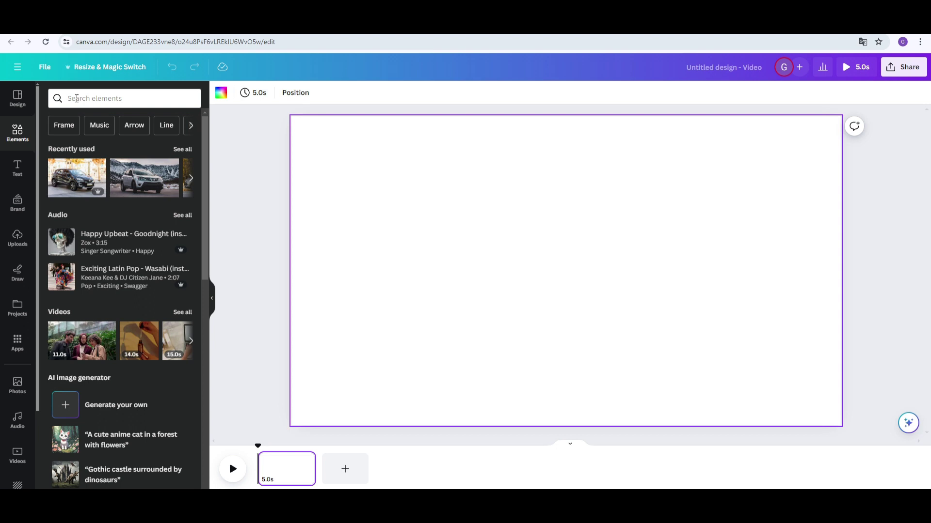
Step: Place four recently used car photos on separate pages: the black Renault, silver Toyota, grey side-view SUV and white Mercedes
{"action": "left_click", "coordinate": [182, 150]}
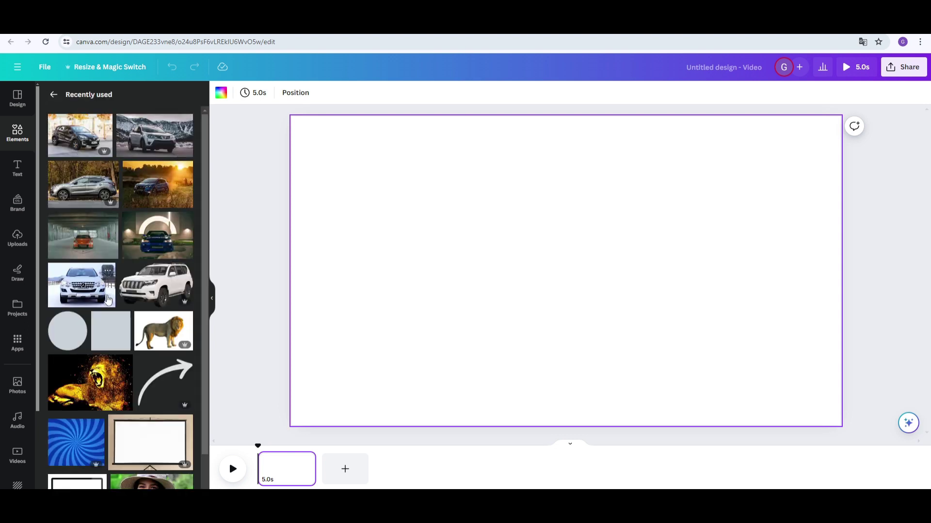
{"action": "left_click", "coordinate": [70, 137]}
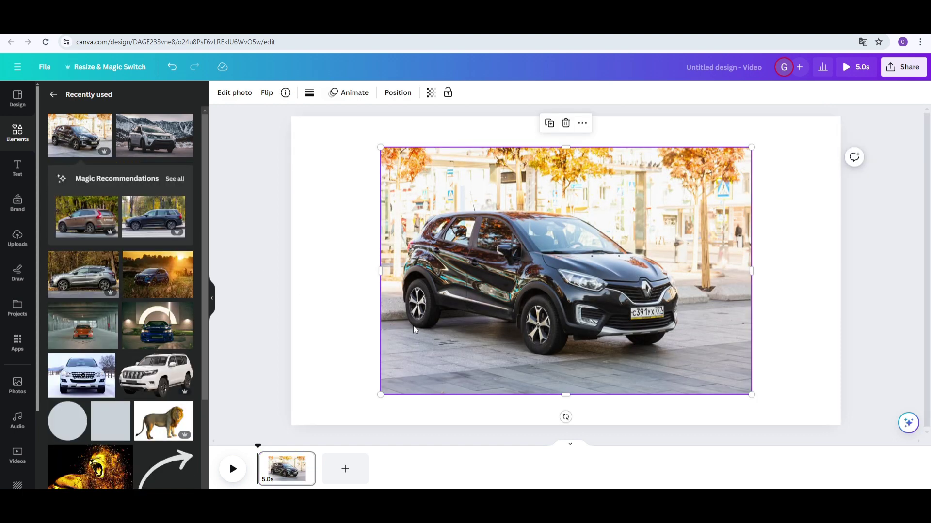
{"action": "left_click", "coordinate": [345, 469]}
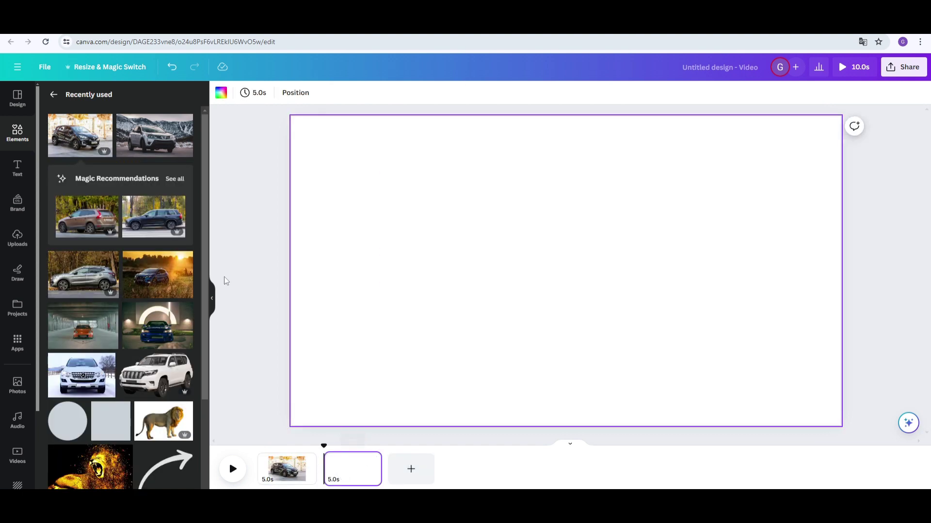
{"action": "left_click", "coordinate": [152, 141]}
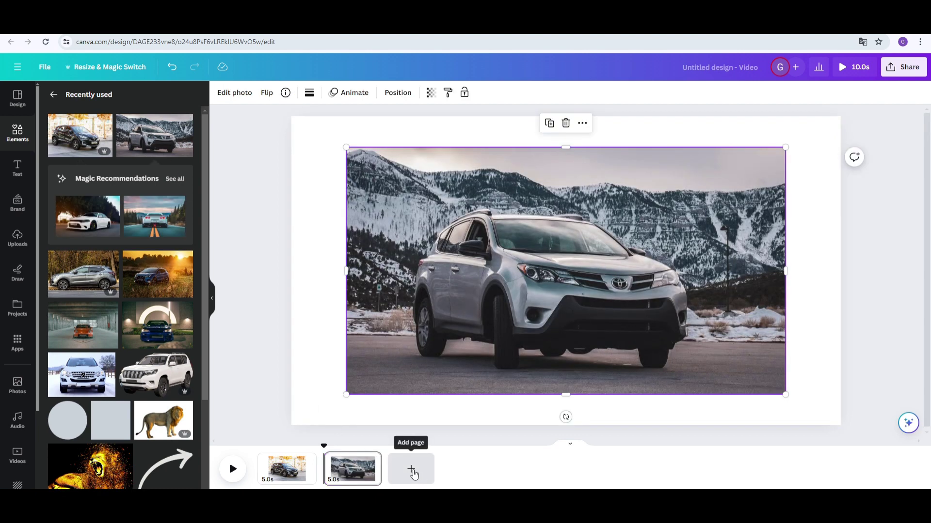
{"action": "left_click", "coordinate": [414, 472]}
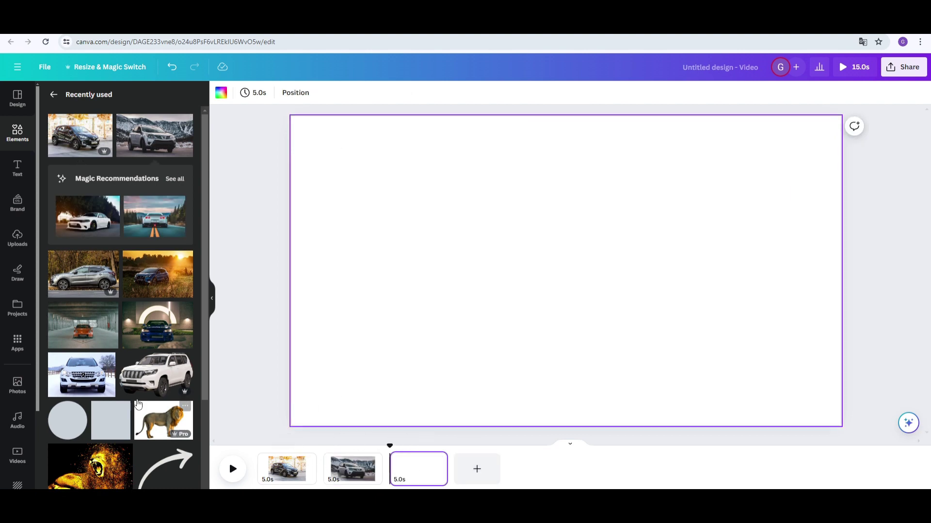
{"action": "left_click", "coordinate": [82, 277]}
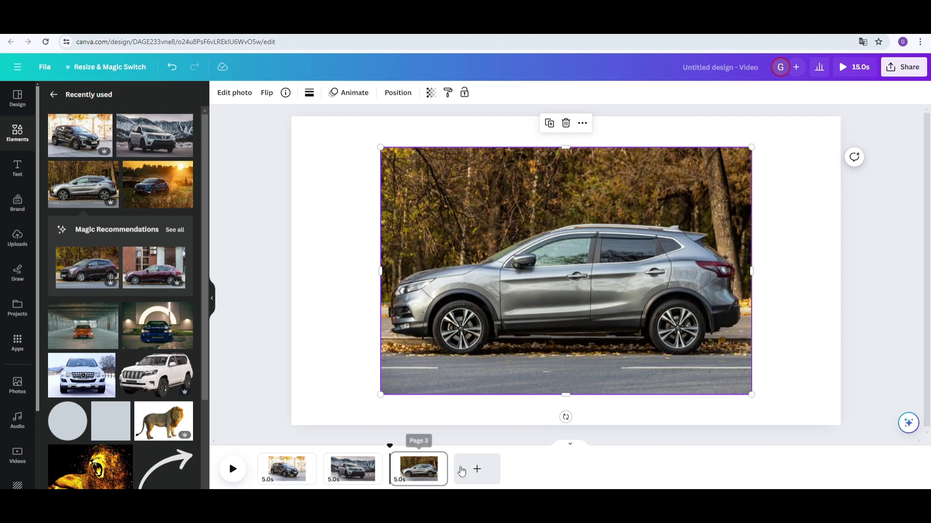
{"action": "left_click", "coordinate": [476, 469]}
{"action": "left_click", "coordinate": [82, 376]}
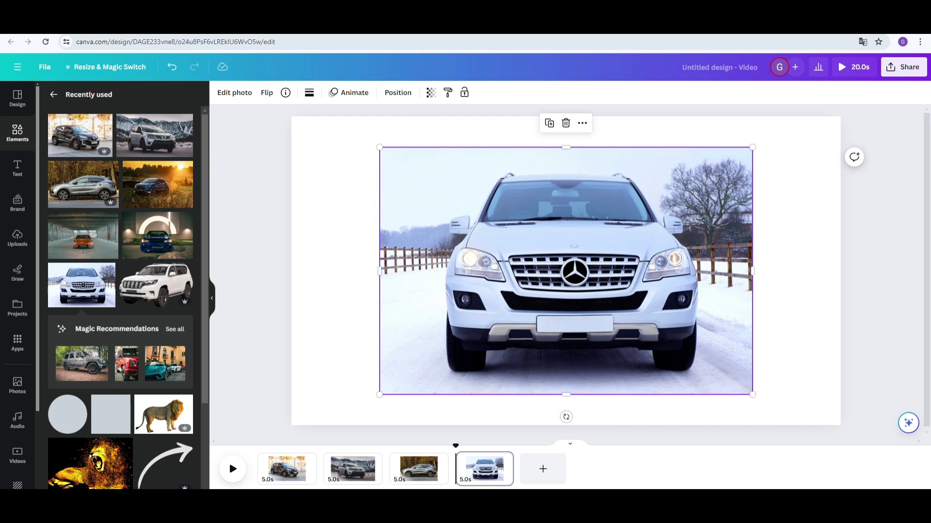
Step: Remove the background from the black Renault photo on page 1 with BG Remover
{"action": "left_click", "coordinate": [291, 472]}
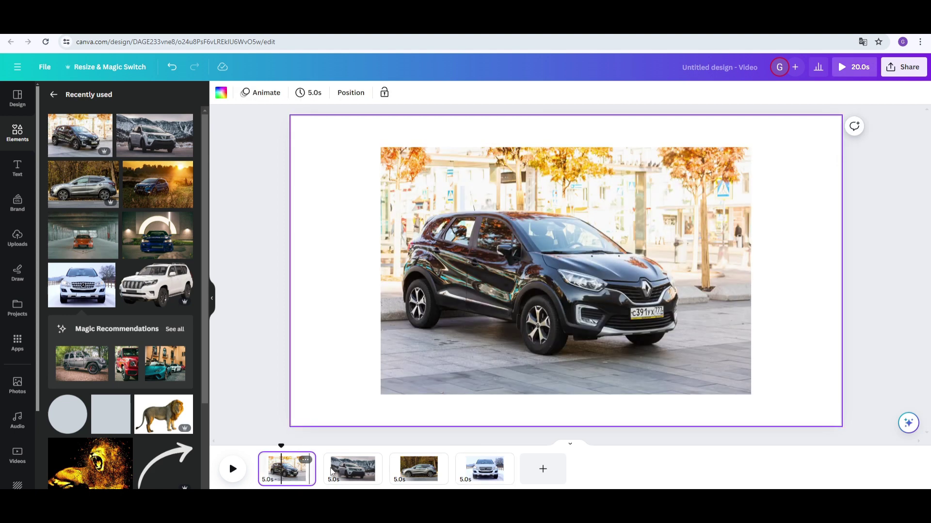
{"action": "left_click", "coordinate": [481, 202]}
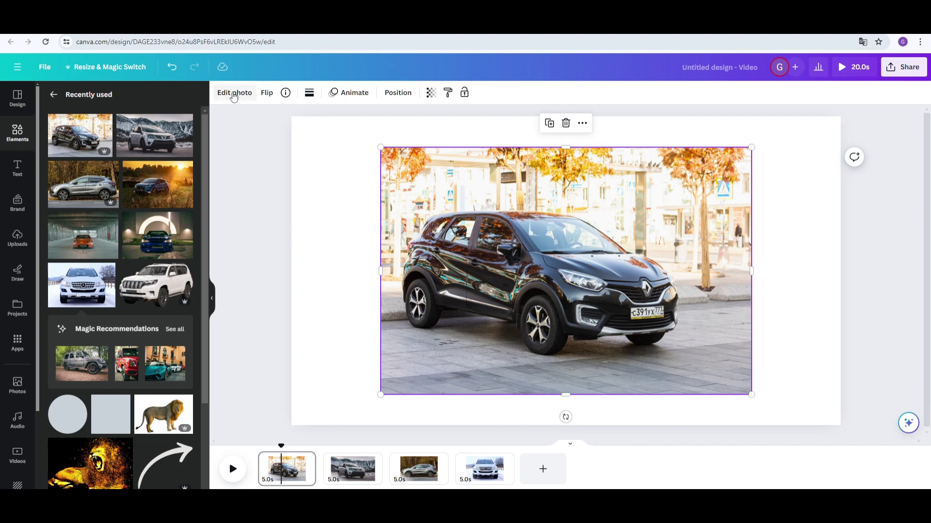
{"action": "left_click", "coordinate": [233, 95]}
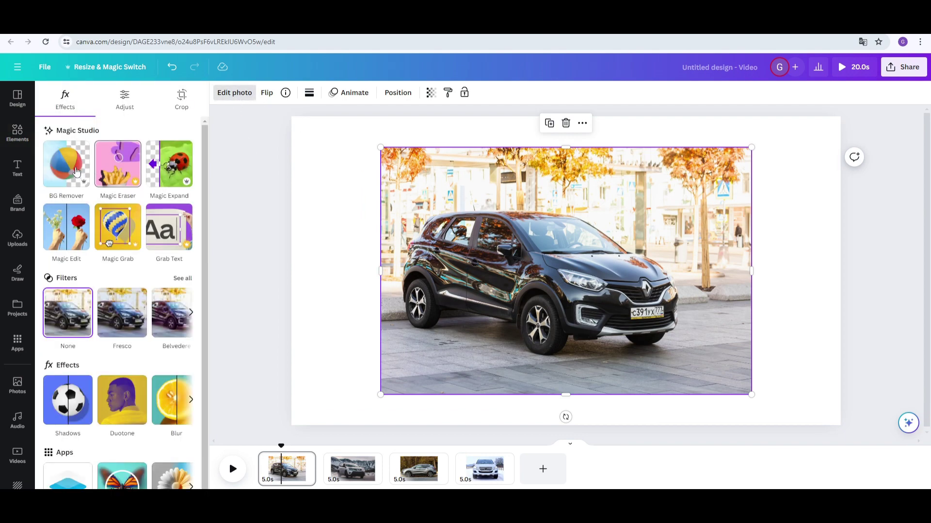
{"action": "left_click", "coordinate": [70, 169]}
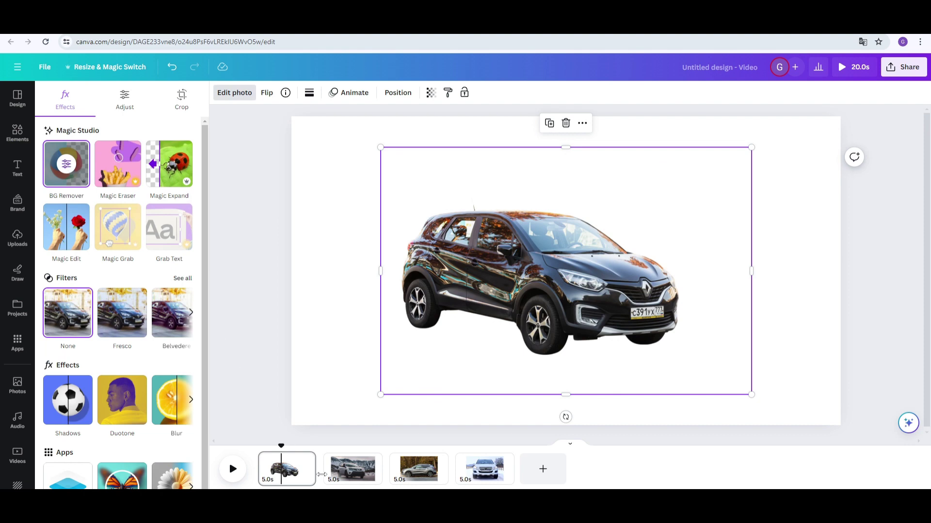
Step: Remove the background from the silver Toyota photo on page 2 with BG Remover
{"action": "left_click", "coordinate": [352, 472]}
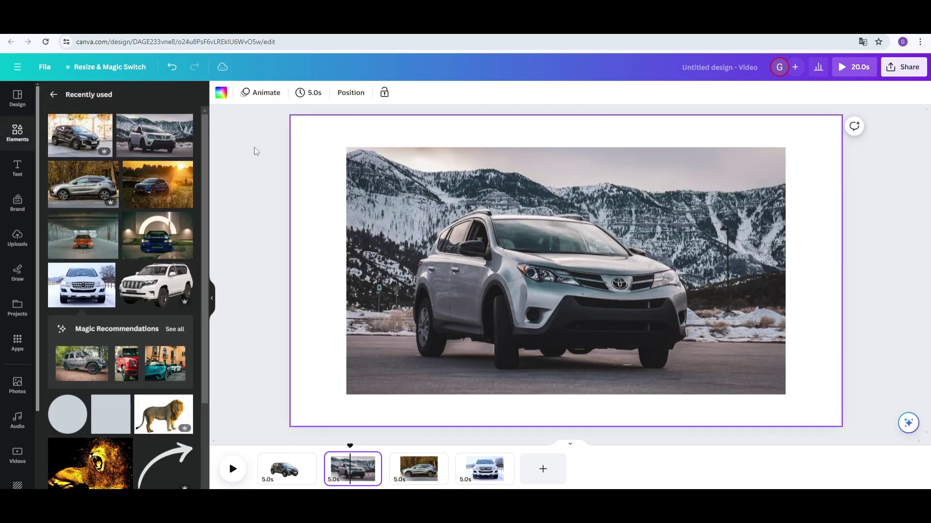
{"action": "left_click", "coordinate": [437, 243]}
{"action": "left_click", "coordinate": [234, 94]}
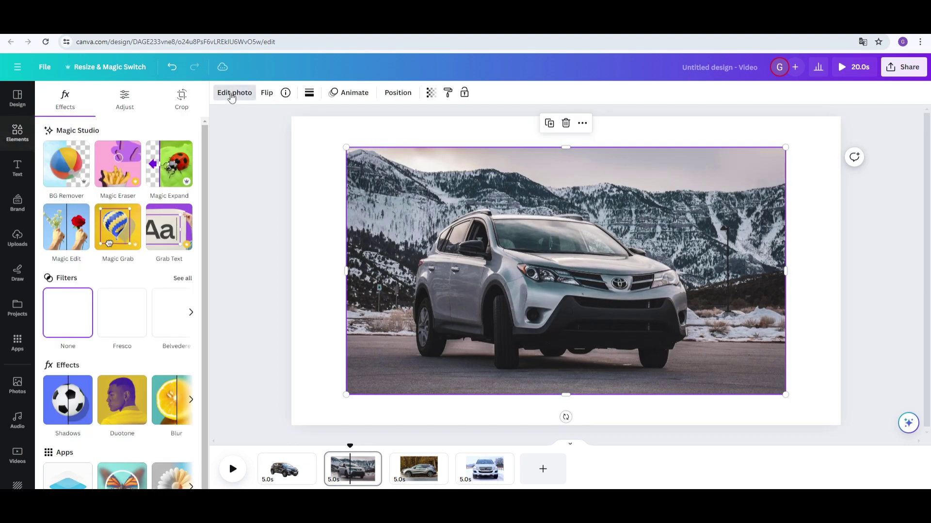
{"action": "left_click", "coordinate": [66, 164]}
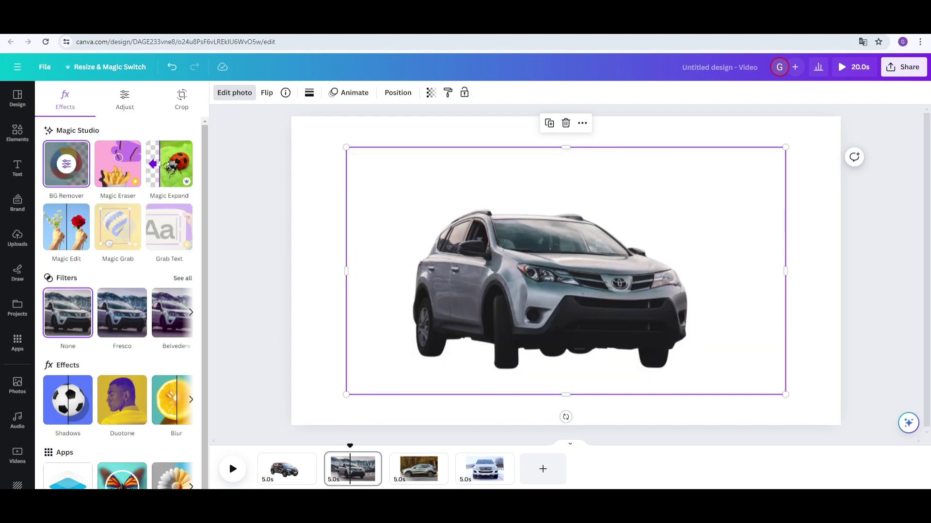
Step: Remove the background from the grey side-view SUV photo on page 3 with BG Remover
{"action": "left_click", "coordinate": [418, 467]}
{"action": "left_click", "coordinate": [409, 184]}
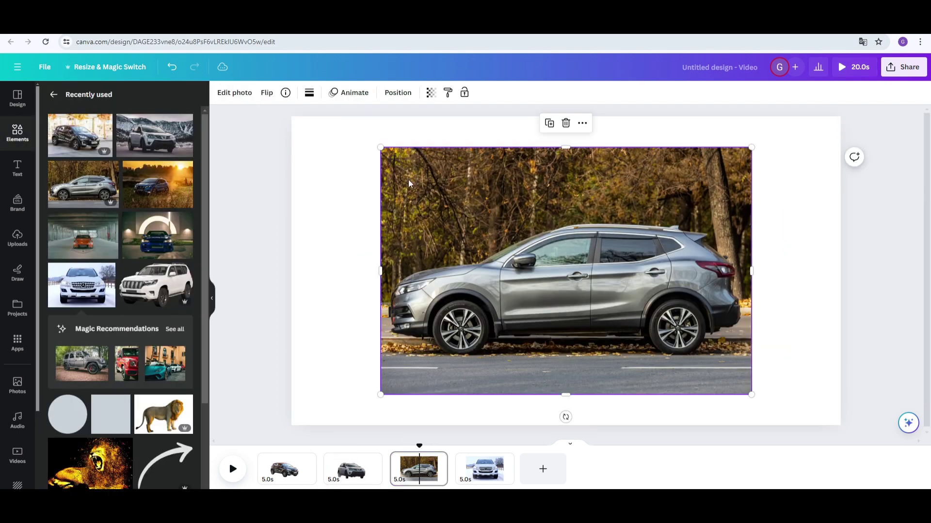
{"action": "left_click", "coordinate": [228, 95]}
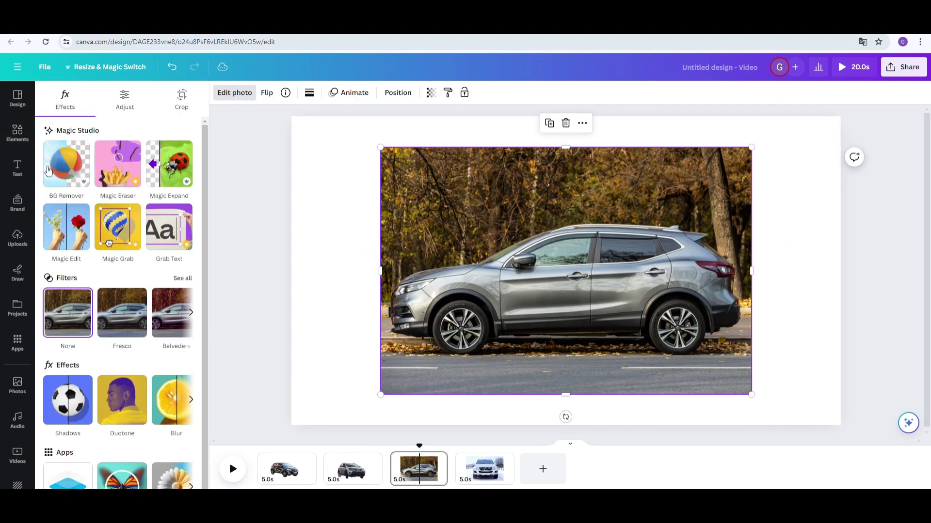
{"action": "left_click", "coordinate": [49, 170]}
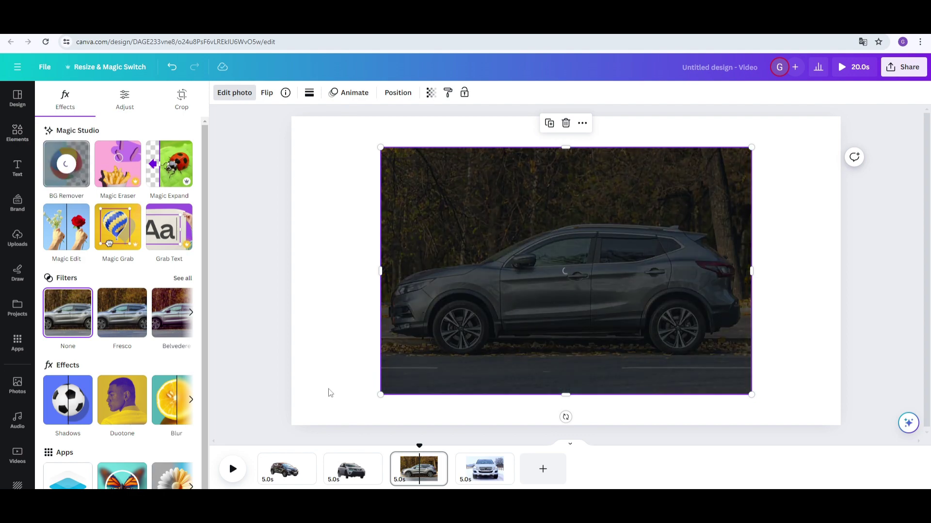
Step: Remove the background from the white Mercedes photo on page 4 with BG Remover
{"action": "left_click", "coordinate": [482, 468]}
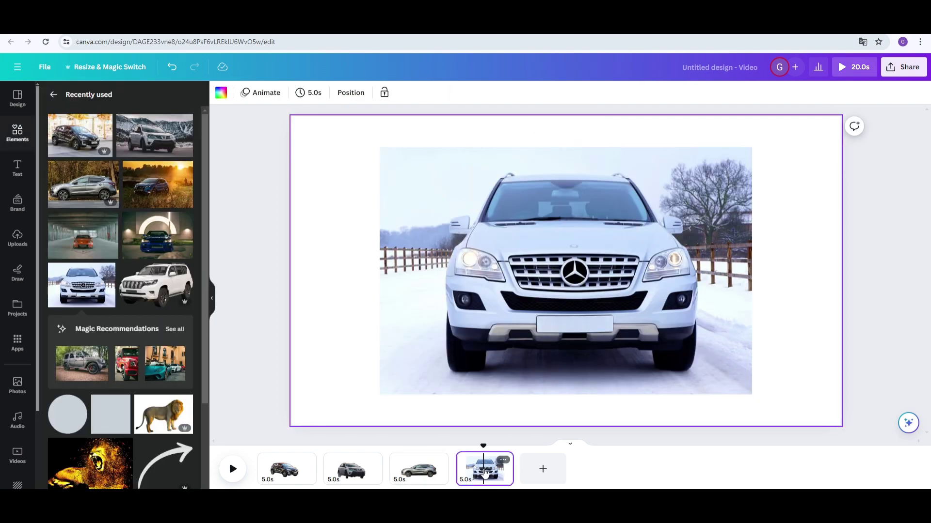
{"action": "left_click", "coordinate": [447, 260]}
{"action": "left_click", "coordinate": [235, 94]}
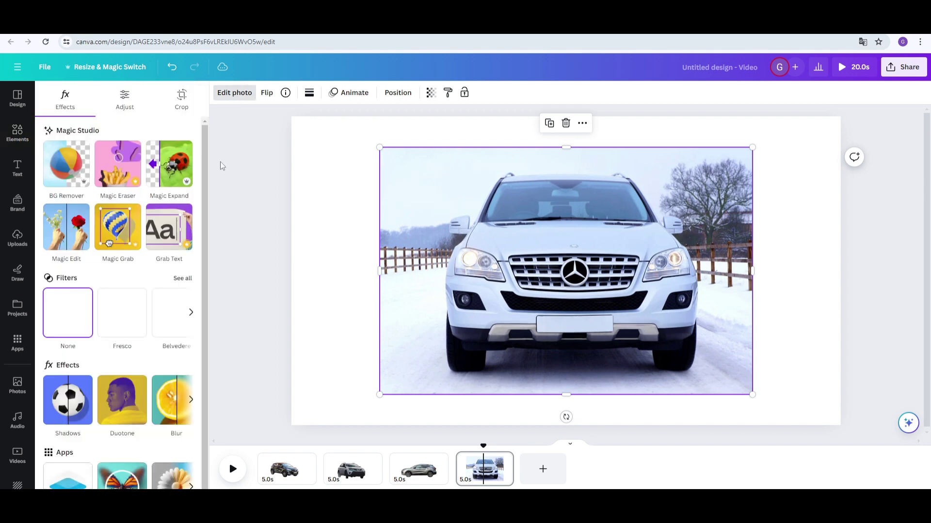
{"action": "left_click", "coordinate": [68, 170]}
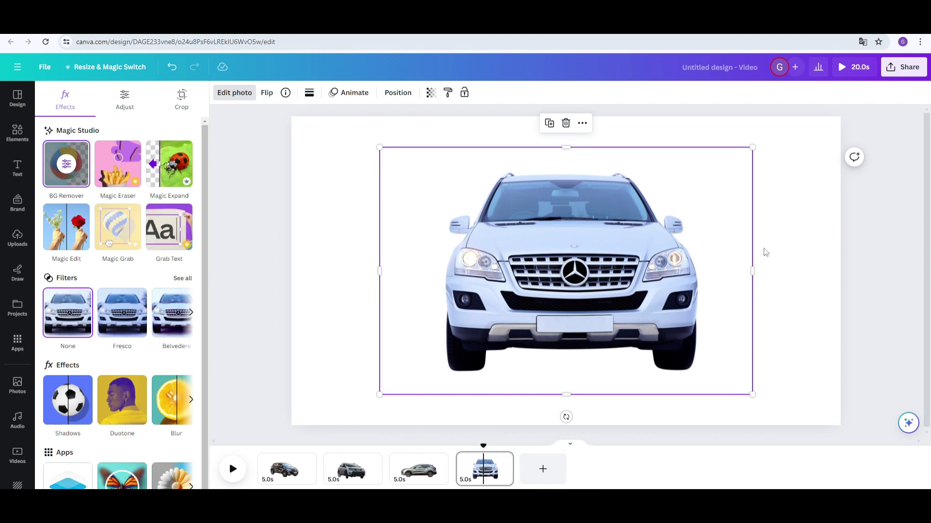
Step: Download all four pages as PNG at size 3.125 (6,000 × 3,375 px) with a transparent background
{"action": "left_click", "coordinate": [907, 69]}
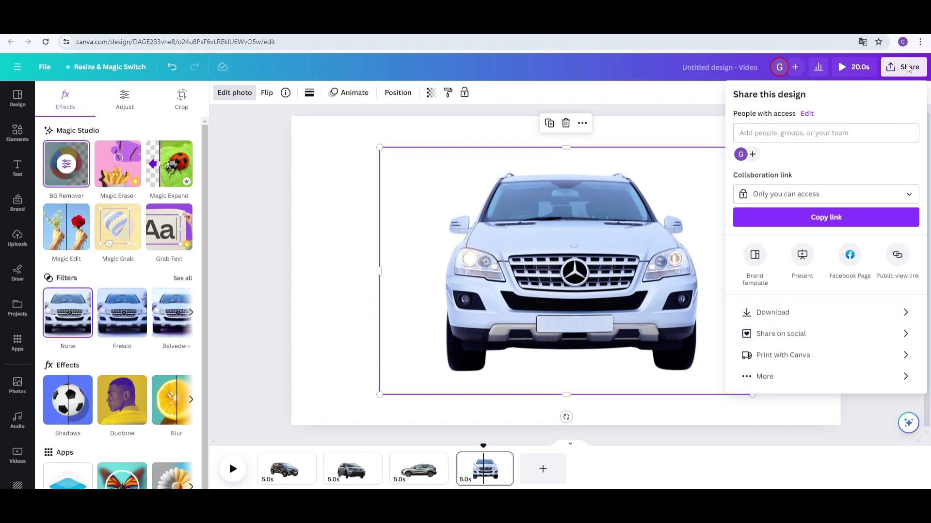
{"action": "left_click", "coordinate": [776, 313]}
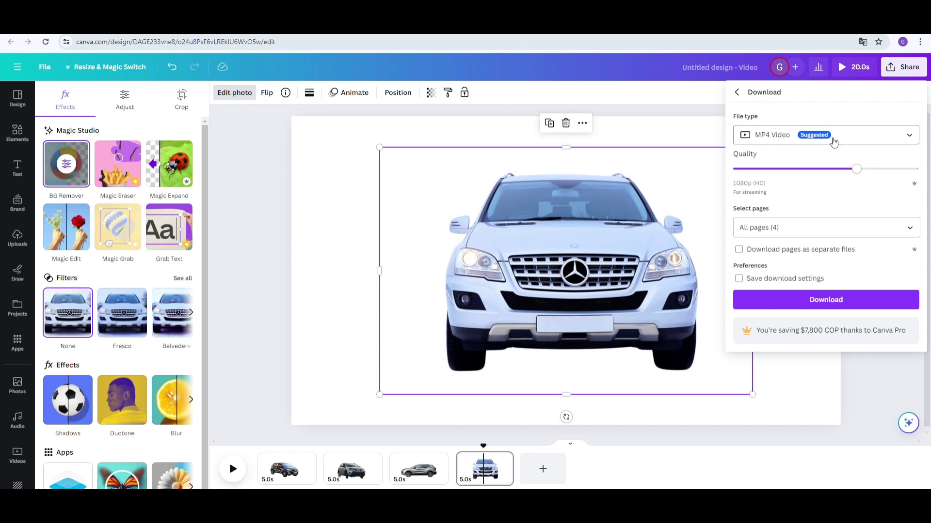
{"action": "left_click", "coordinate": [883, 138]}
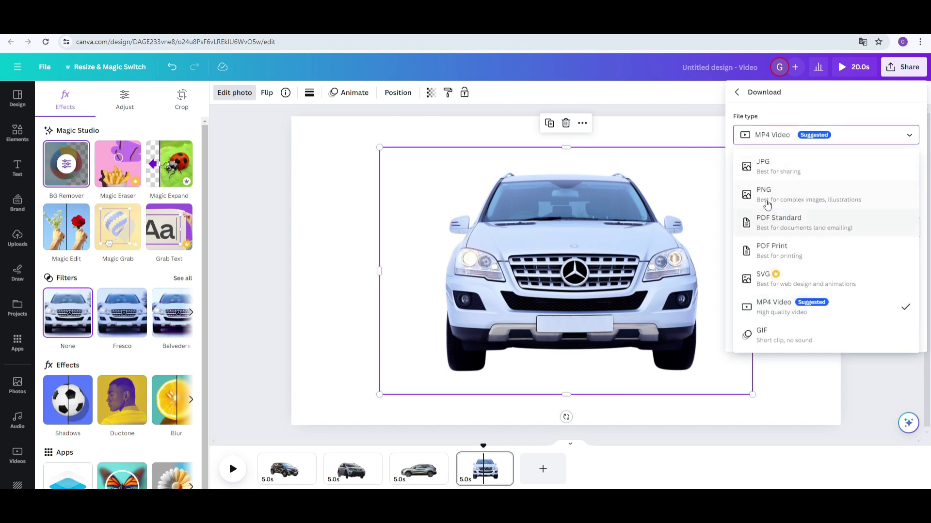
{"action": "left_click", "coordinate": [763, 195]}
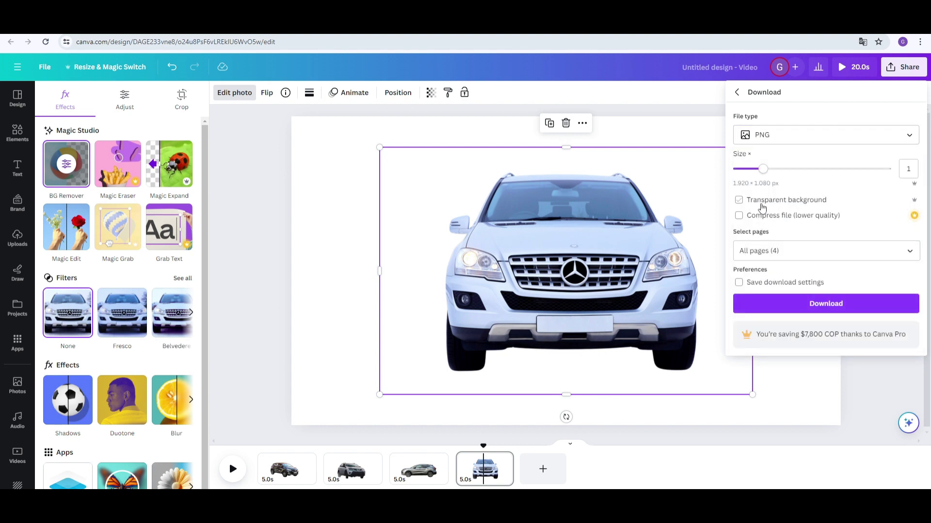
{"action": "left_click_drag", "start_coordinate": [763, 172], "coordinate": [915, 186]}
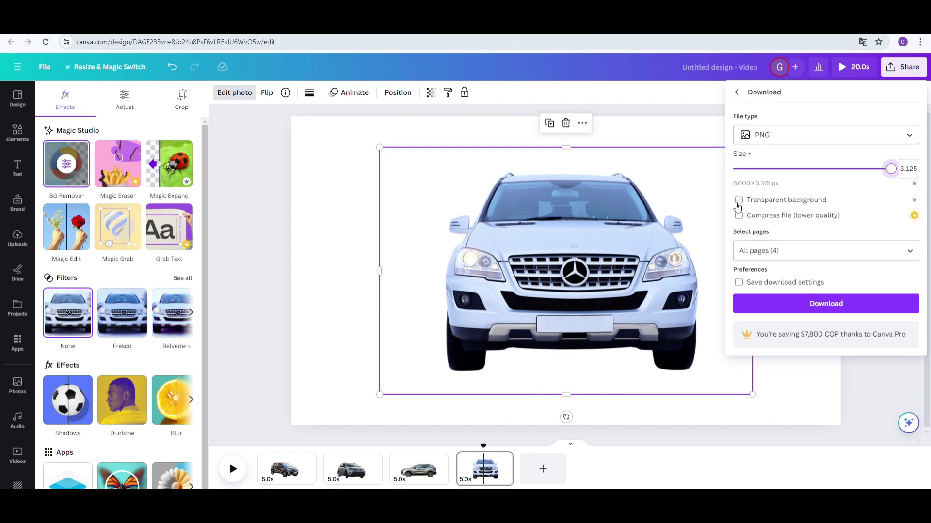
{"action": "left_click", "coordinate": [738, 200]}
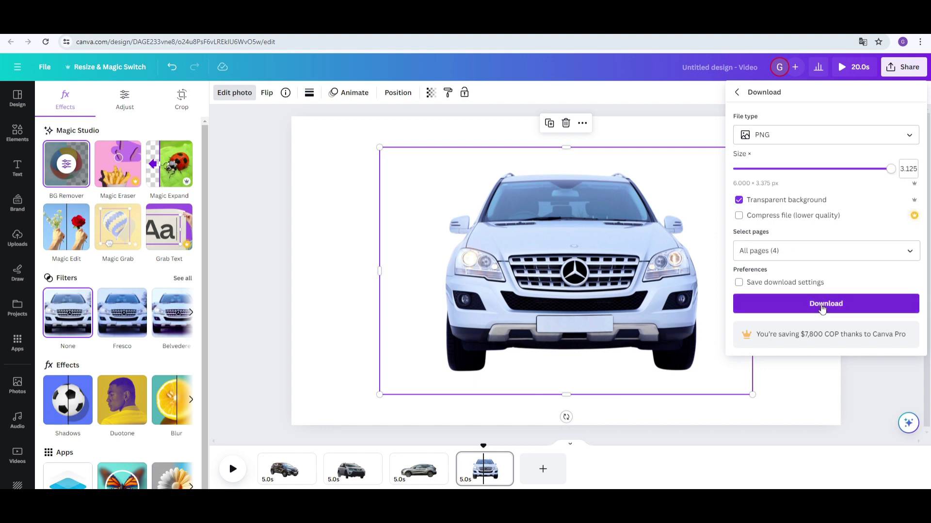
{"action": "left_click", "coordinate": [822, 306]}
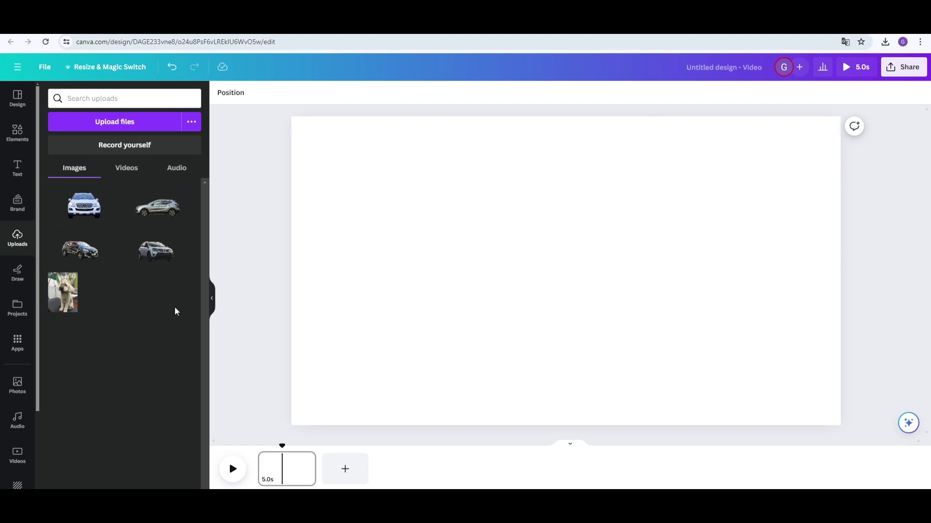
Step: Add a circle from the Shapes collection to the empty page
{"action": "left_click", "coordinate": [17, 133]}
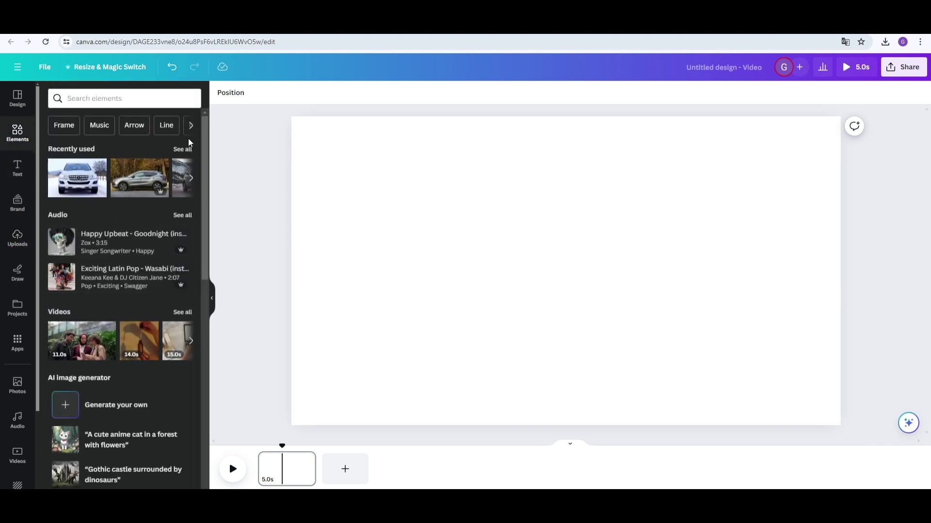
{"action": "scroll", "coordinate": [139, 284], "scroll_direction": "down", "scroll_amount": 7}
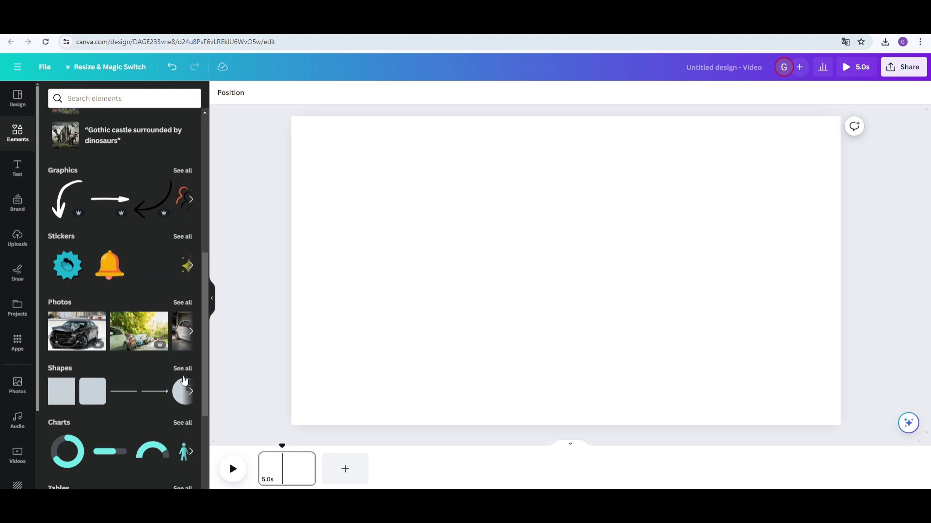
{"action": "left_click", "coordinate": [185, 393]}
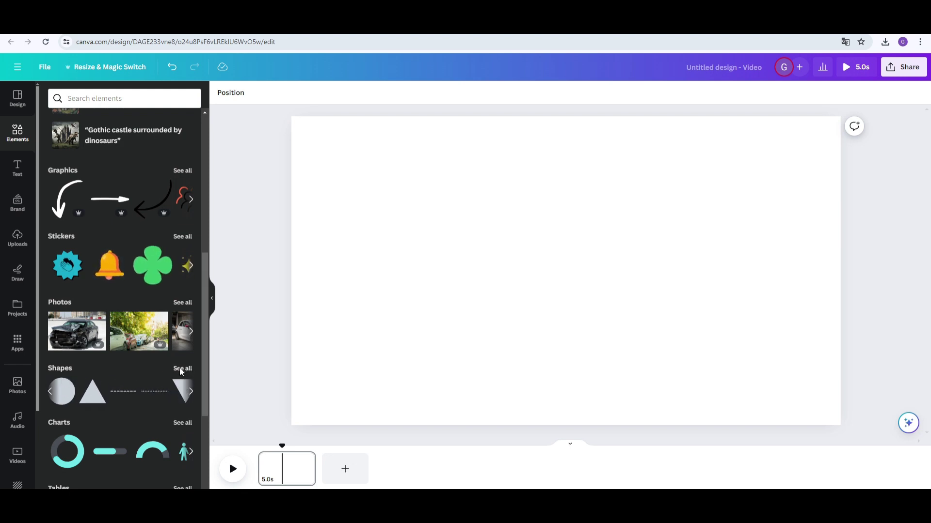
{"action": "left_click", "coordinate": [181, 370]}
{"action": "left_click", "coordinate": [139, 342]}
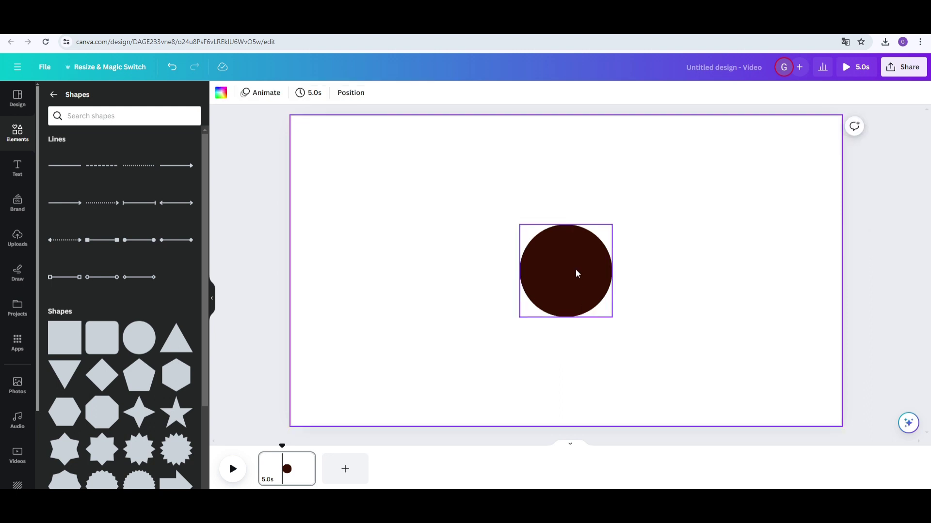
Step: Fill the circle on the page with white from the document colors
{"action": "mouse_move", "coordinate": [575, 270]}
{"action": "left_mouse_down"}
{"action": "mouse_move", "coordinate": [546, 276]}
{"action": "mouse_move", "coordinate": [572, 272]}
{"action": "left_mouse_up"}
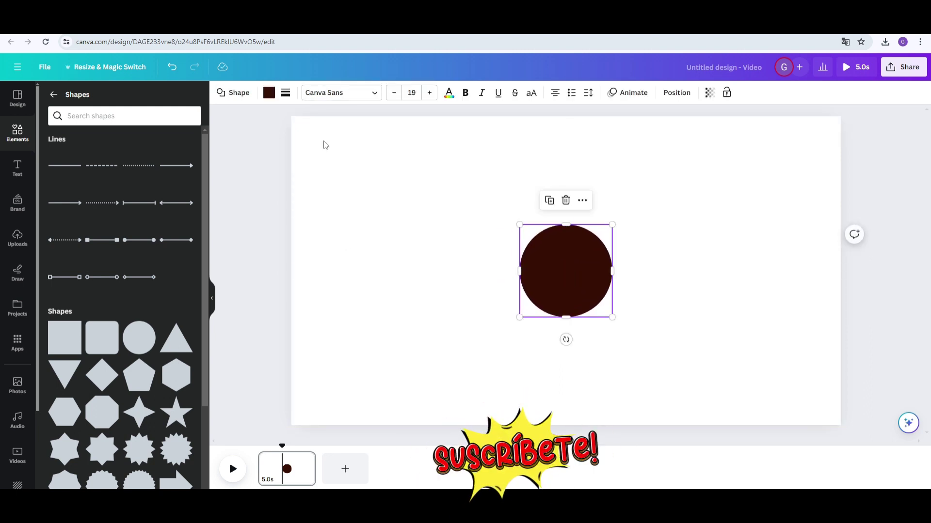
{"action": "left_click", "coordinate": [269, 95]}
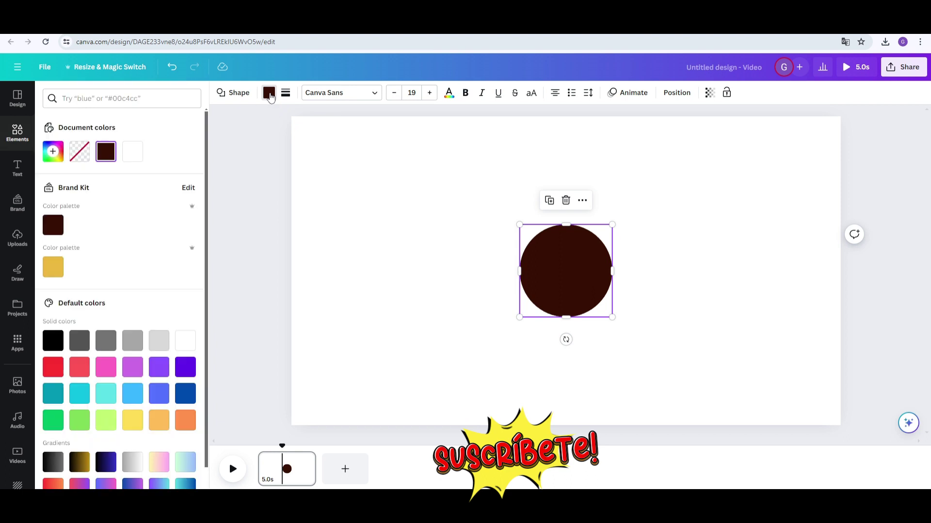
{"action": "left_click", "coordinate": [132, 151]}
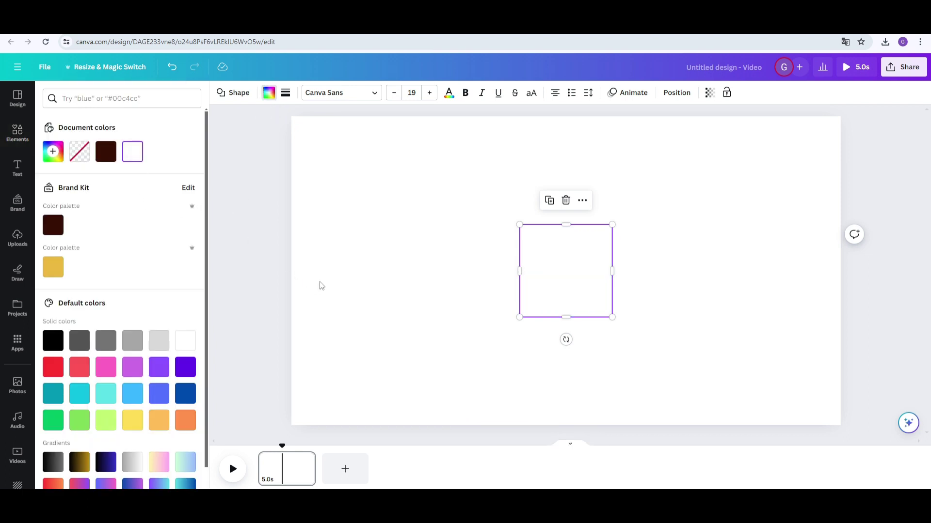
{"action": "left_click", "coordinate": [325, 143]}
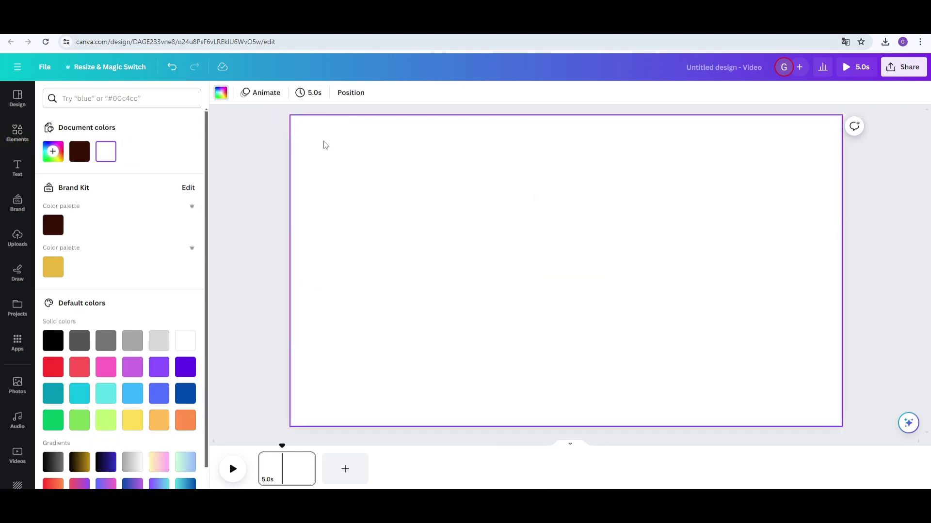
Step: Set the page background to the golden yellow from the Brand Kit palette
{"action": "left_click", "coordinate": [221, 92]}
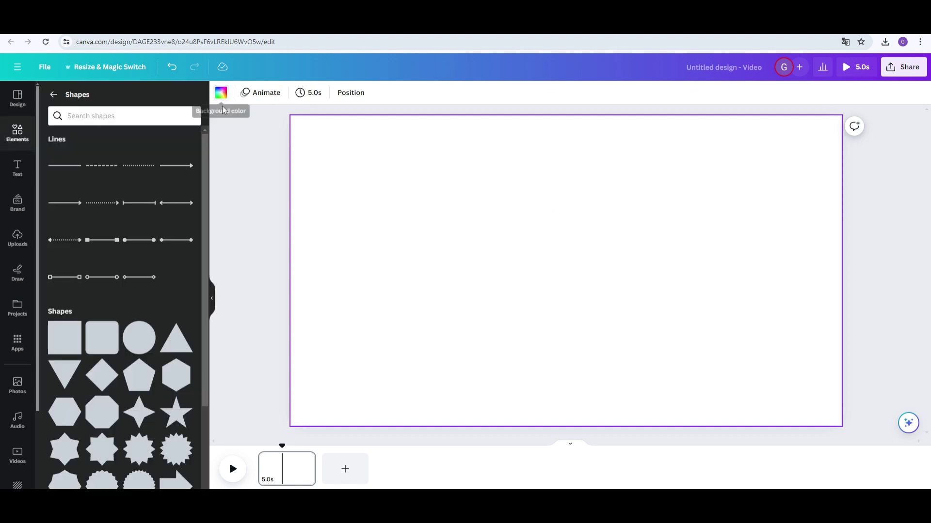
{"action": "left_click", "coordinate": [221, 92]}
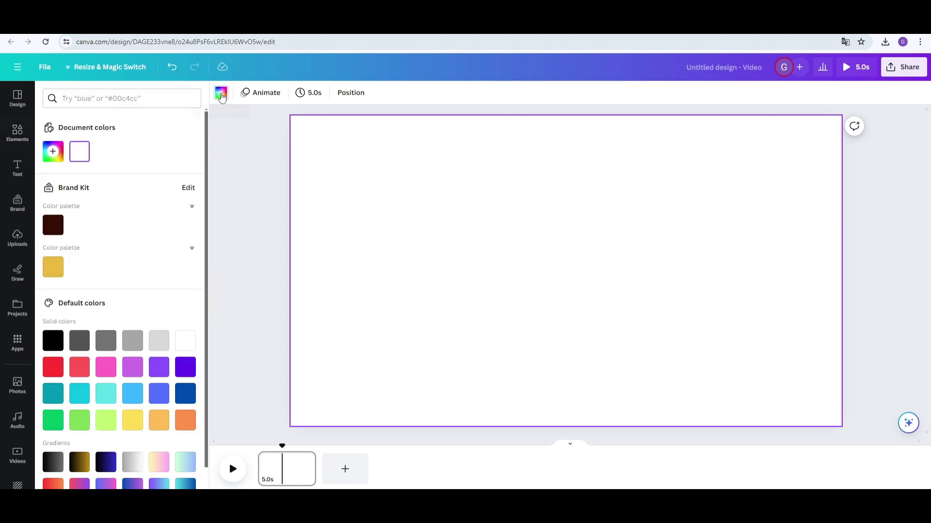
{"action": "left_click", "coordinate": [53, 267]}
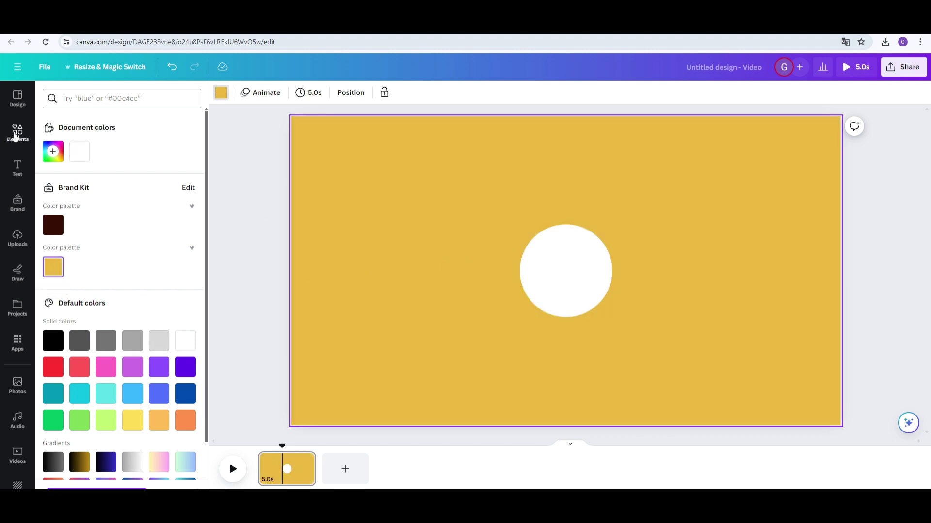
Step: Add the uploaded grey Toyota front-view image, shrink it and place it above the white circle
{"action": "left_click", "coordinate": [17, 238]}
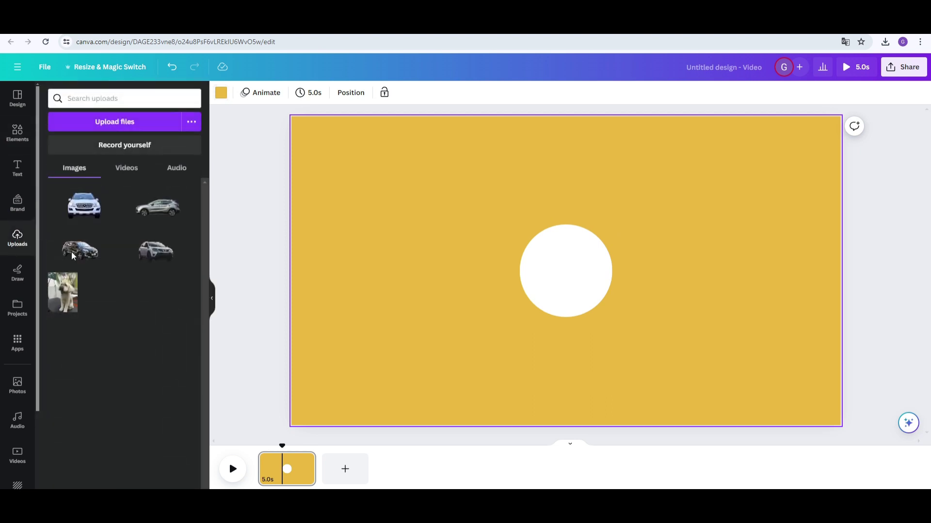
{"action": "left_click", "coordinate": [162, 258]}
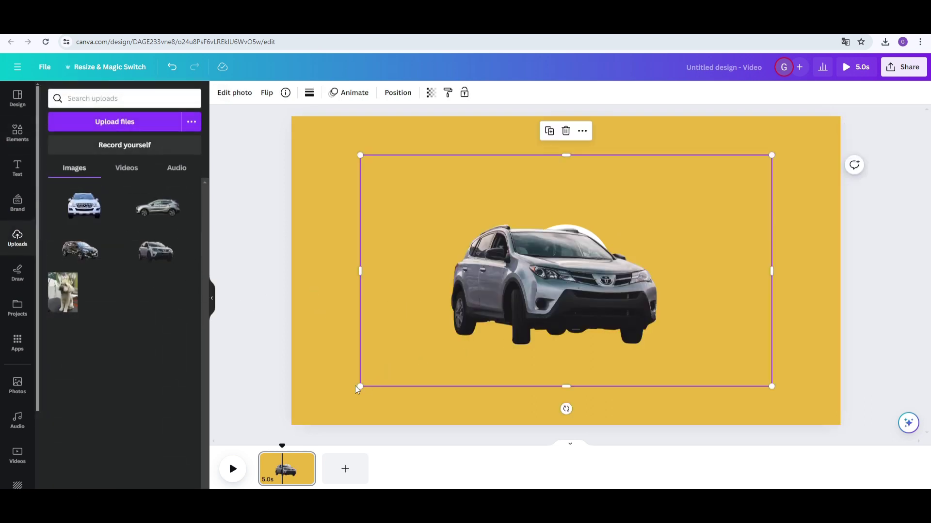
{"action": "left_click_drag", "start_coordinate": [356, 387], "coordinate": [560, 332]}
{"action": "left_click_drag", "start_coordinate": [772, 291], "coordinate": [689, 244]}
{"action": "left_click_drag", "start_coordinate": [628, 206], "coordinate": [577, 207]}
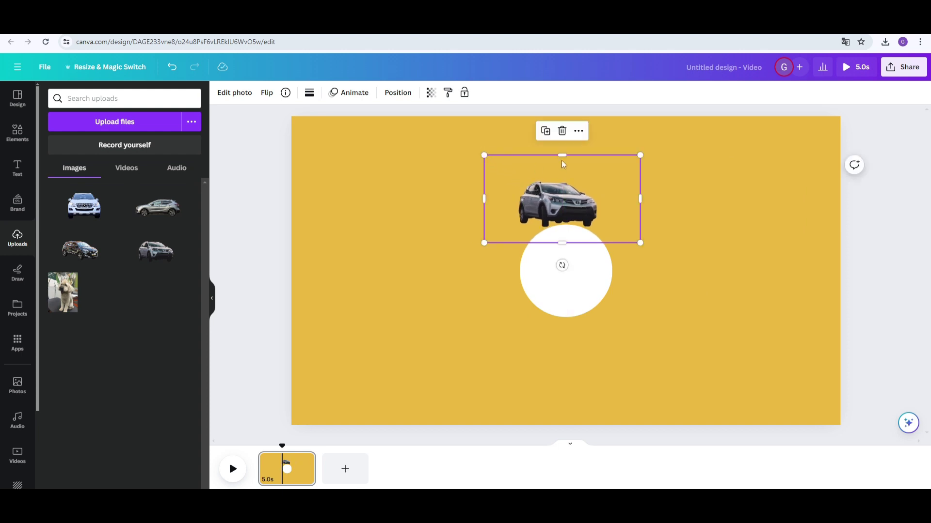
Step: Crop the empty margins around the Toyota image, shrink it slightly and centre it directly above the circle
{"action": "left_click_drag", "start_coordinate": [561, 155], "coordinate": [562, 168]}
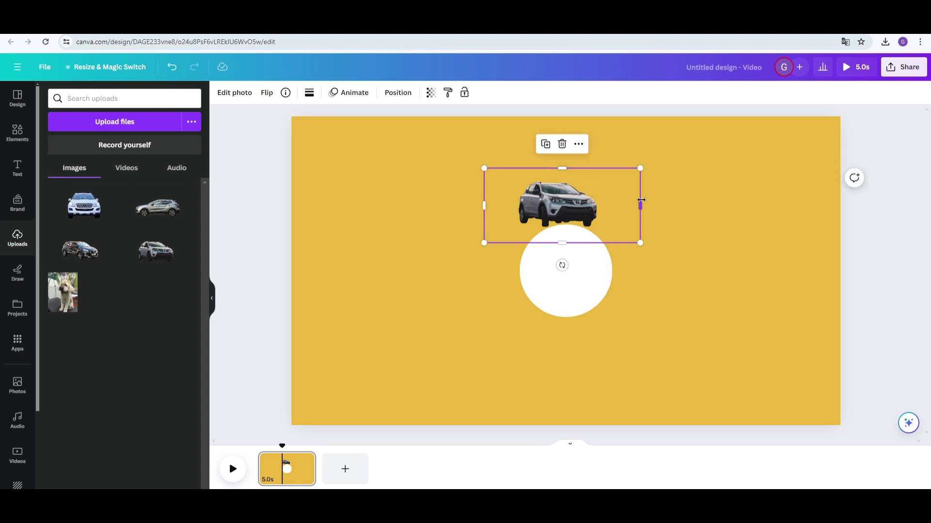
{"action": "left_click_drag", "start_coordinate": [642, 202], "coordinate": [605, 203]}
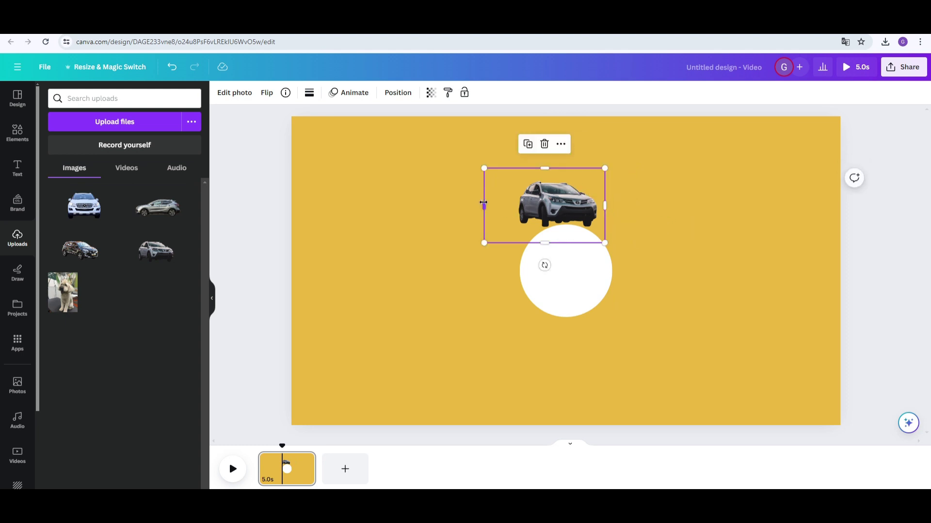
{"action": "left_click_drag", "start_coordinate": [483, 203], "coordinate": [513, 203]}
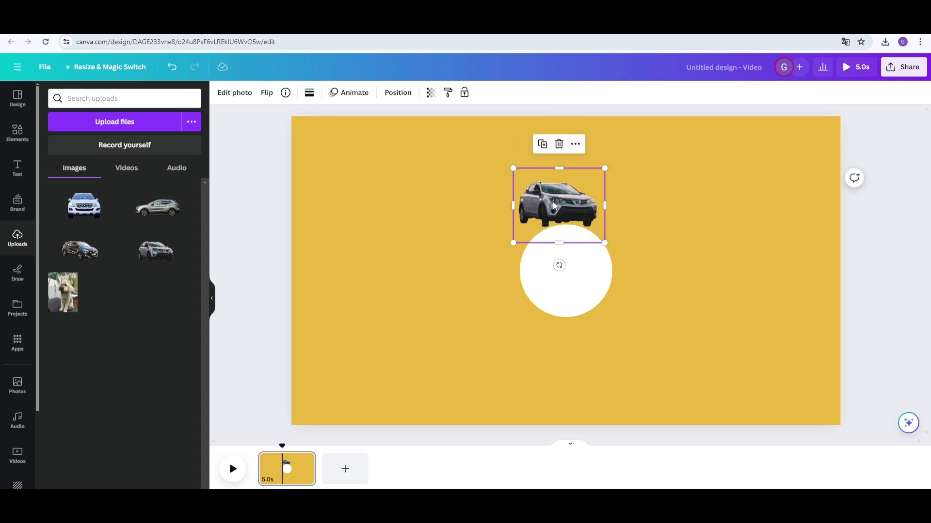
{"action": "left_click_drag", "start_coordinate": [603, 242], "coordinate": [596, 235]}
{"action": "left_click_drag", "start_coordinate": [549, 208], "coordinate": [558, 205]}
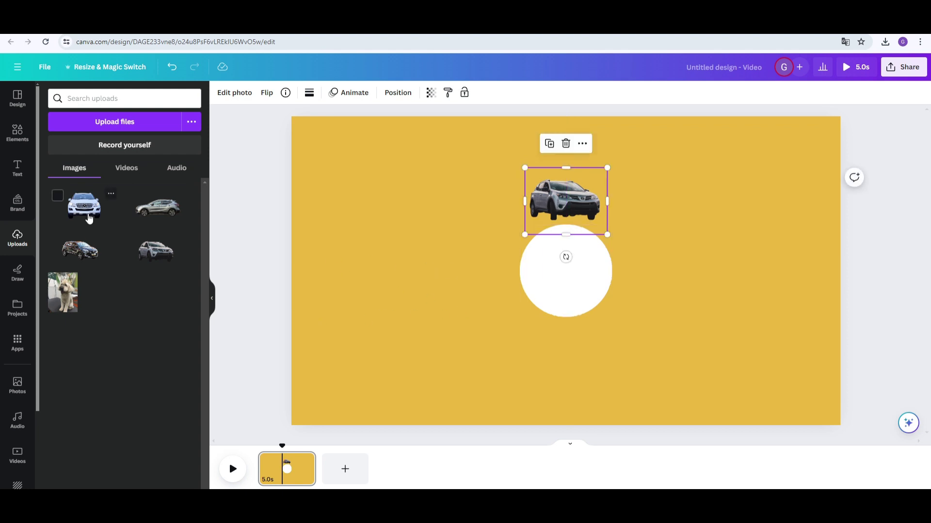
Step: Add the uploaded silver side-view SUV at a small size beside the circle and rotate it 90° clockwise
{"action": "left_click", "coordinate": [160, 210]}
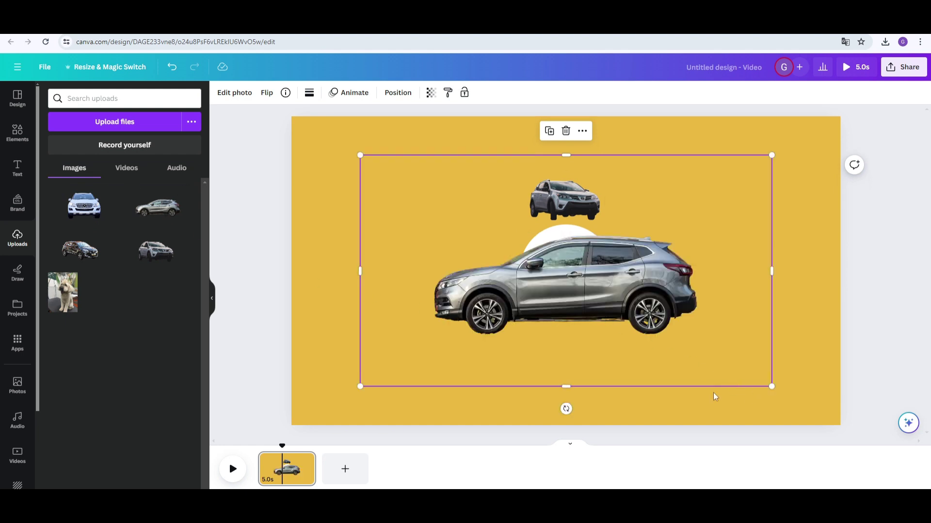
{"action": "left_click_drag", "start_coordinate": [772, 386], "coordinate": [682, 280]}
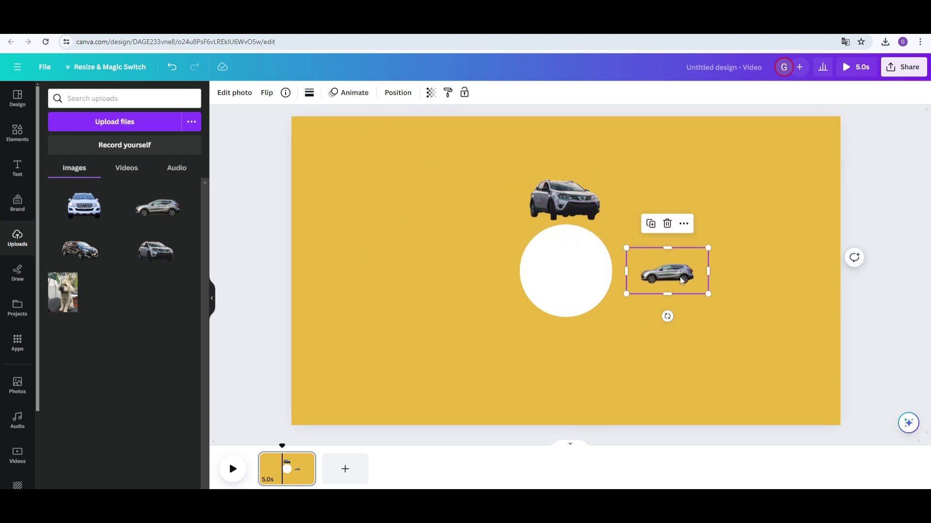
{"action": "left_click_drag", "start_coordinate": [667, 316], "coordinate": [608, 271]}
Step: Resize the rotated silver SUV and place it against the circle's right side with its wheels facing the circle
{"action": "left_click_drag", "start_coordinate": [670, 280], "coordinate": [650, 279]}
{"action": "left_click_drag", "start_coordinate": [624, 272], "coordinate": [630, 272]}
{"action": "left_click_drag", "start_coordinate": [670, 313], "coordinate": [673, 318]}
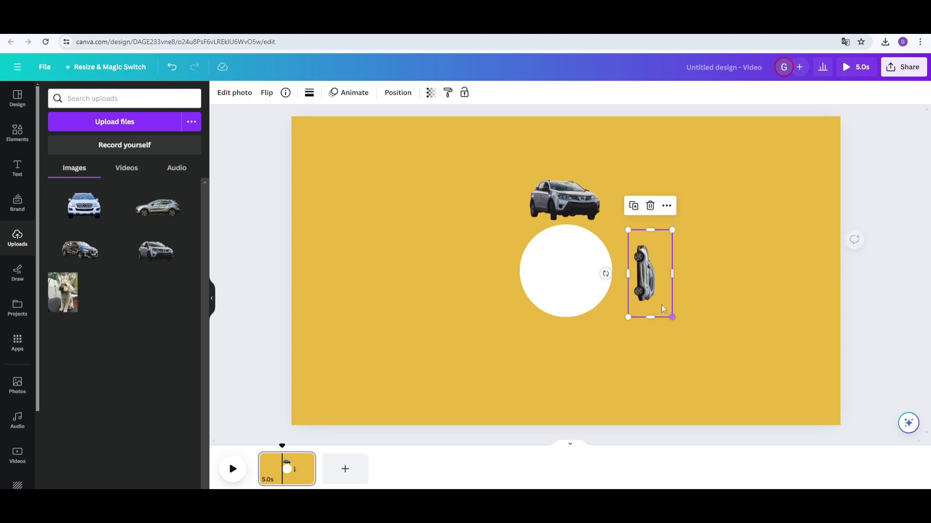
{"action": "left_click_drag", "start_coordinate": [651, 288], "coordinate": [643, 279]}
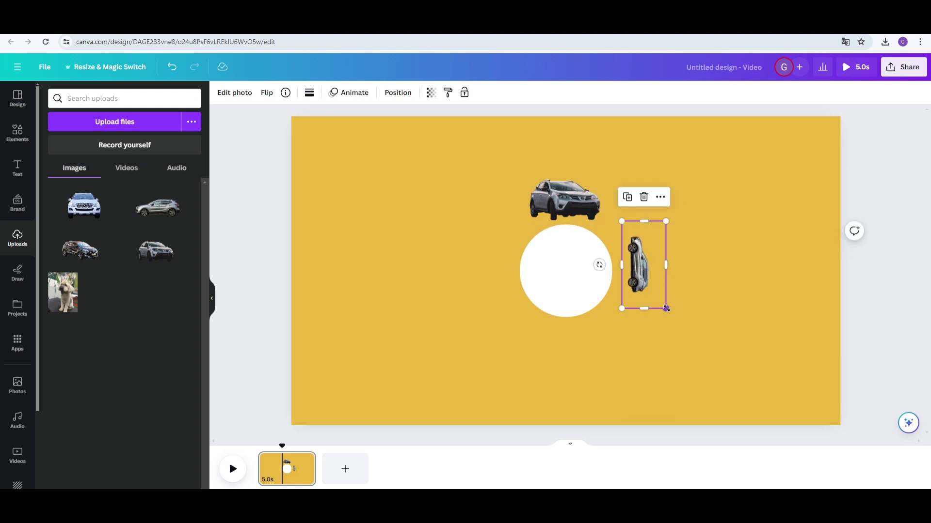
{"action": "left_click_drag", "start_coordinate": [666, 308], "coordinate": [637, 285]}
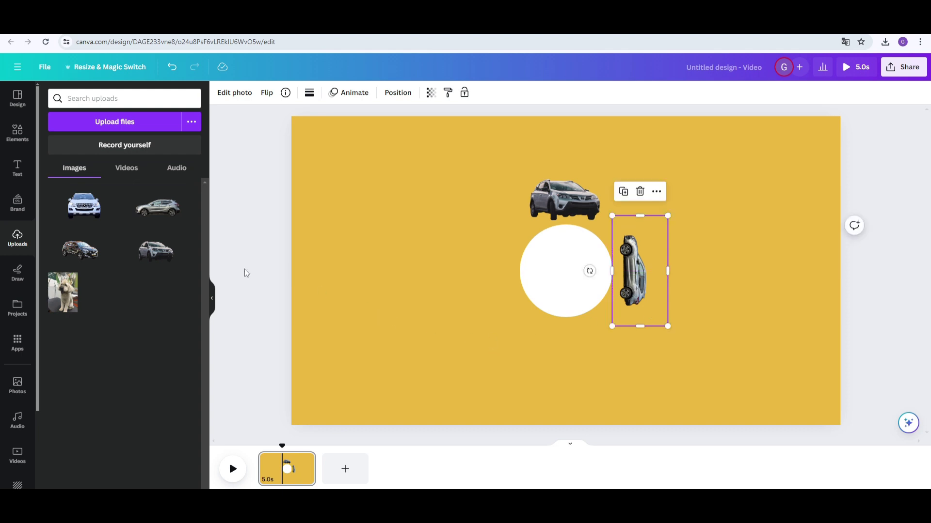
Step: Add the uploaded black Renault image, shrink it and place it below the circle
{"action": "left_click", "coordinate": [81, 252]}
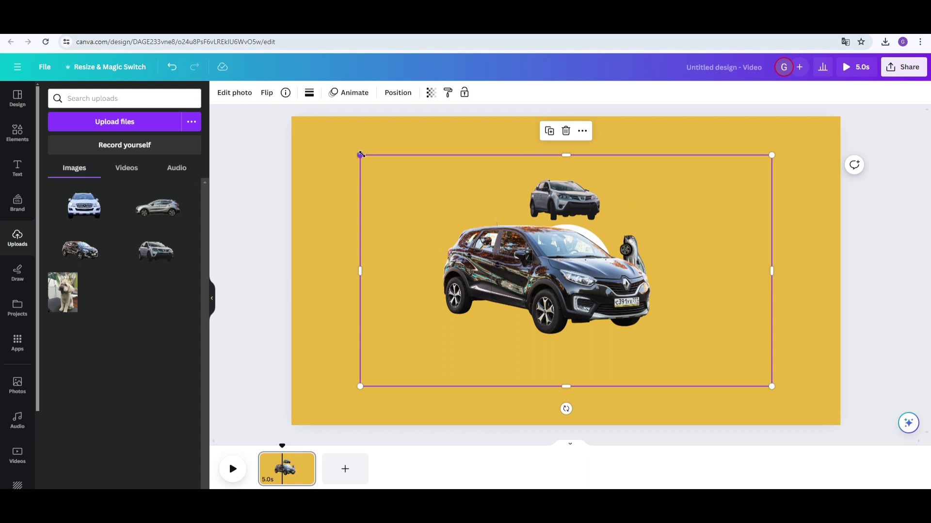
{"action": "left_click_drag", "start_coordinate": [360, 155], "coordinate": [640, 313]}
{"action": "left_click_drag", "start_coordinate": [706, 348], "coordinate": [579, 340]}
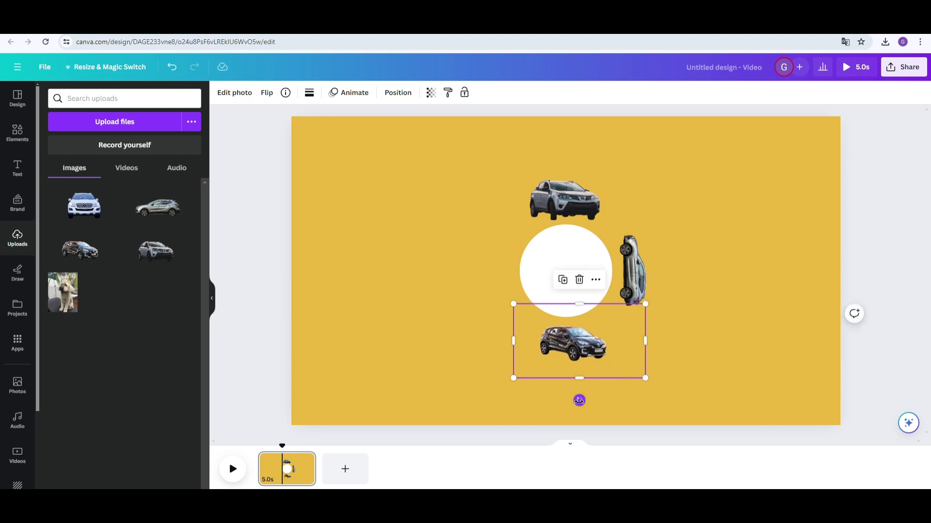
Step: Turn the Renault upside down and crop its empty margins, positioning it just below the circle
{"action": "left_click_drag", "start_coordinate": [579, 400], "coordinate": [581, 236]}
{"action": "left_click_drag", "start_coordinate": [592, 350], "coordinate": [548, 365]}
{"action": "left_click_drag", "start_coordinate": [492, 337], "coordinate": [527, 337]}
{"action": "left_click_drag", "start_coordinate": [624, 336], "coordinate": [607, 337]}
{"action": "left_click_drag", "start_coordinate": [570, 306], "coordinate": [575, 346]}
{"action": "left_click", "coordinate": [674, 351]}
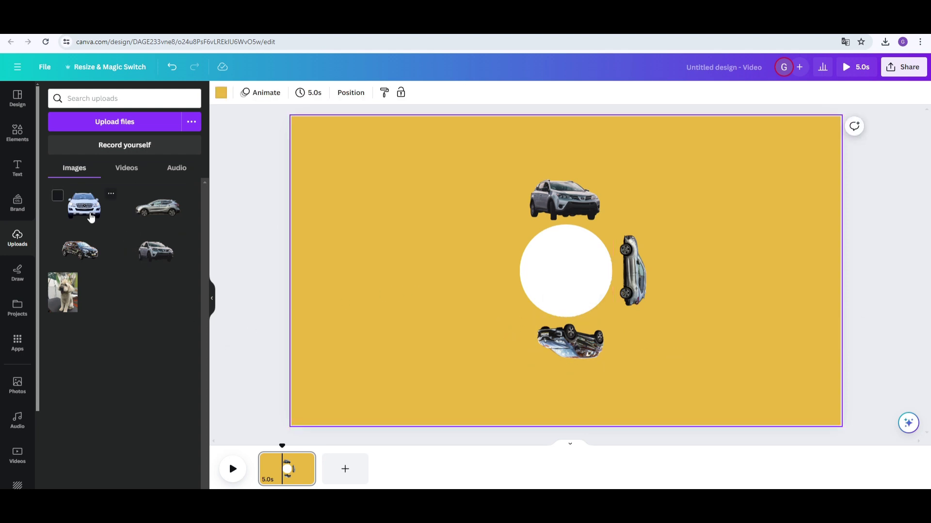
Step: Add the uploaded white Mercedes, crop its empty side margins and shrink it to match the other cars
{"action": "left_click", "coordinate": [85, 211]}
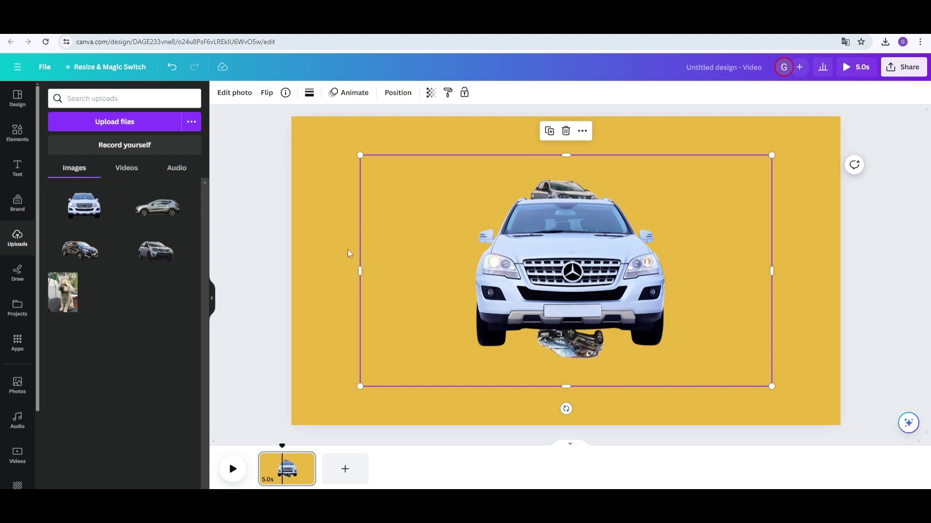
{"action": "left_click_drag", "start_coordinate": [360, 271], "coordinate": [458, 272]}
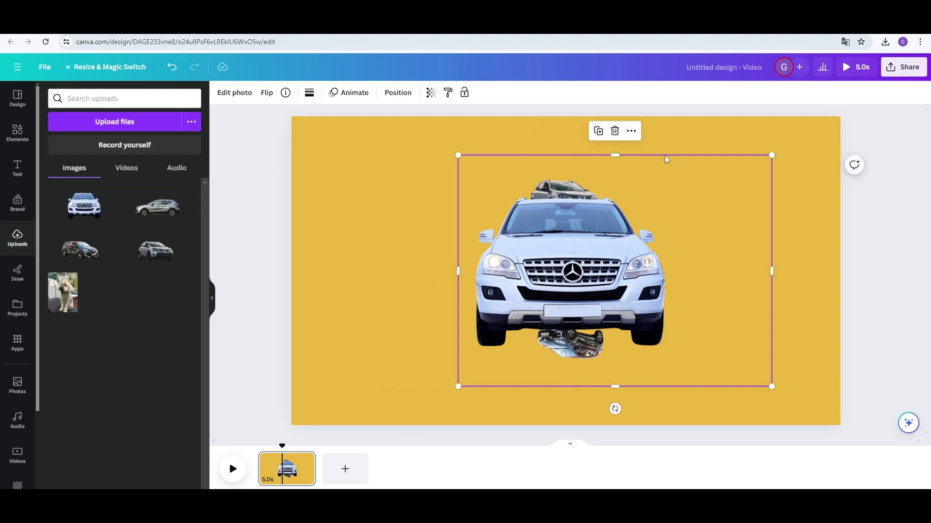
{"action": "left_click_drag", "start_coordinate": [769, 270], "coordinate": [679, 271]}
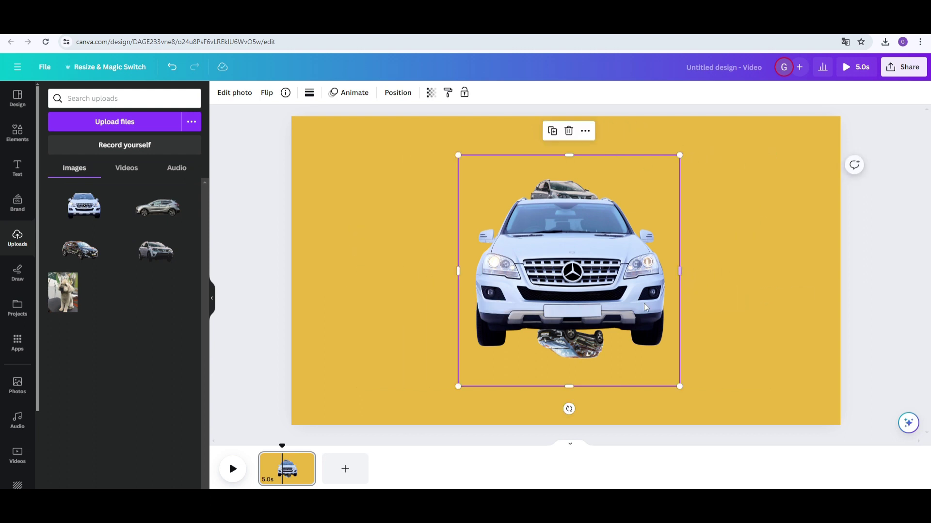
{"action": "left_click_drag", "start_coordinate": [571, 384], "coordinate": [571, 372]}
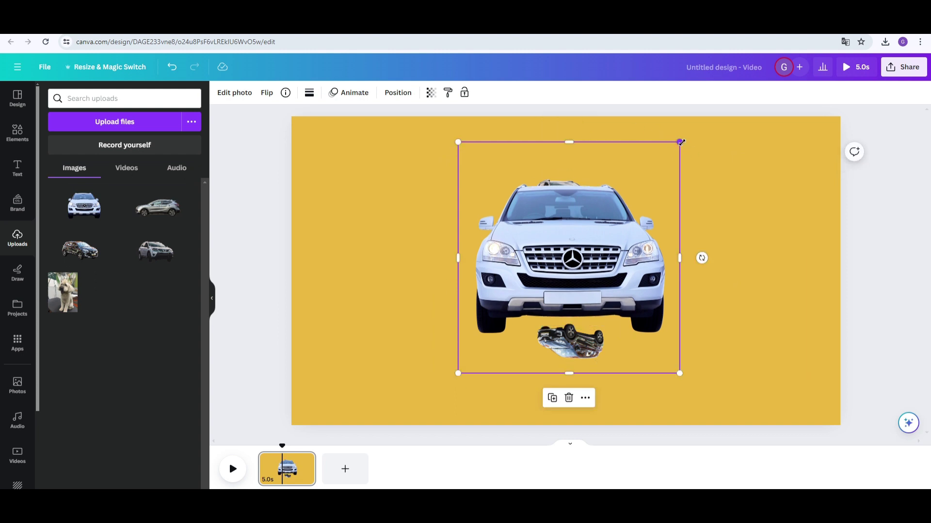
{"action": "left_click_drag", "start_coordinate": [678, 142], "coordinate": [579, 390]}
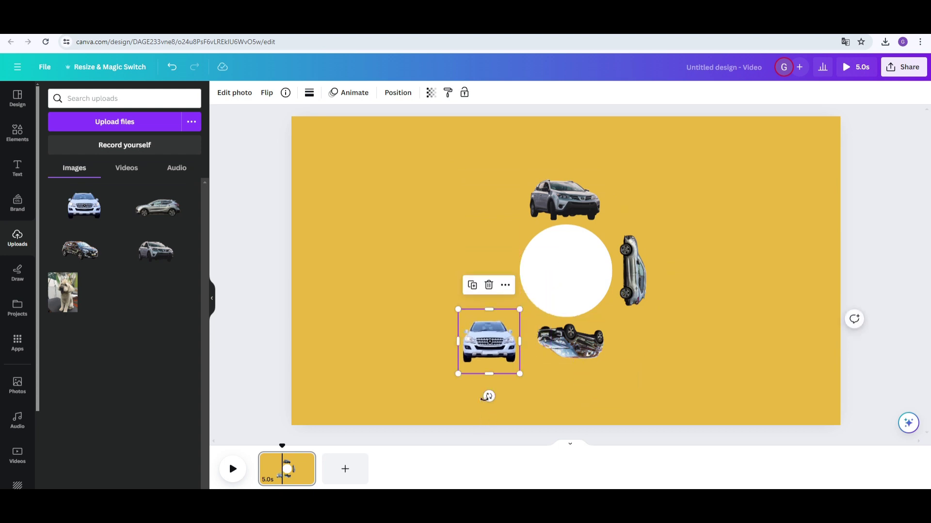
Step: Rotate the Mercedes 90° counterclockwise and place it left of the circle with its wheels facing the circle
{"action": "left_click_drag", "start_coordinate": [487, 396], "coordinate": [565, 352]}
{"action": "left_click_drag", "start_coordinate": [502, 341], "coordinate": [510, 276]}
{"action": "left_click", "coordinate": [682, 321]}
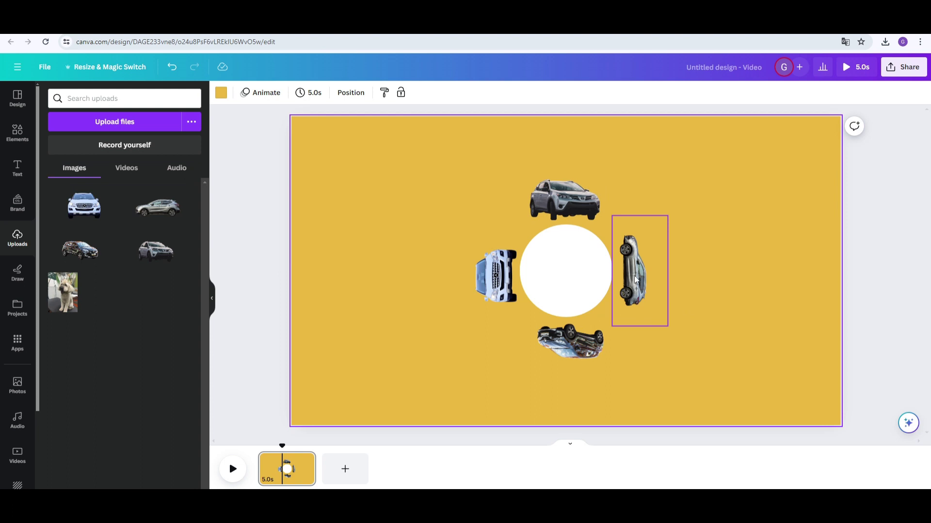
Step: Fine-tune the positions of the four cars so they sit close and evenly around the circle
{"action": "left_click_drag", "start_coordinate": [632, 286], "coordinate": [632, 281]}
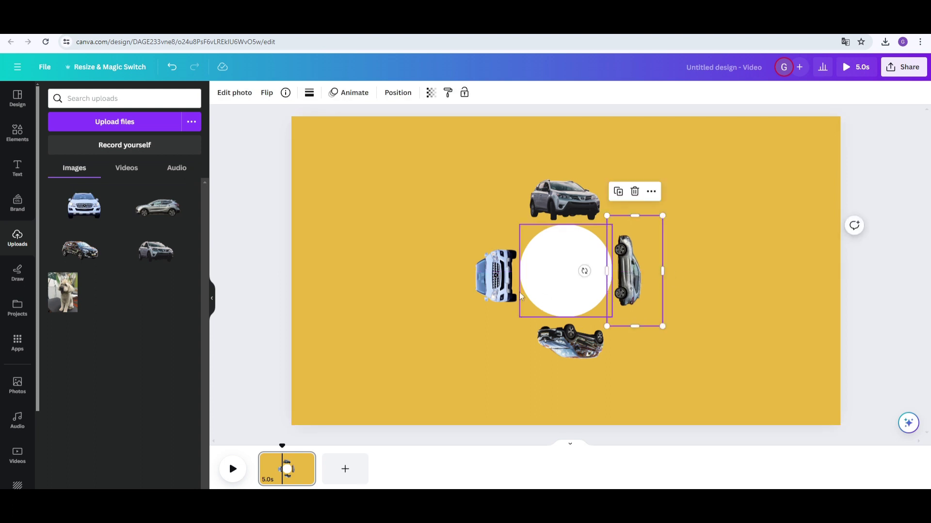
{"action": "left_click_drag", "start_coordinate": [485, 290], "coordinate": [479, 282]}
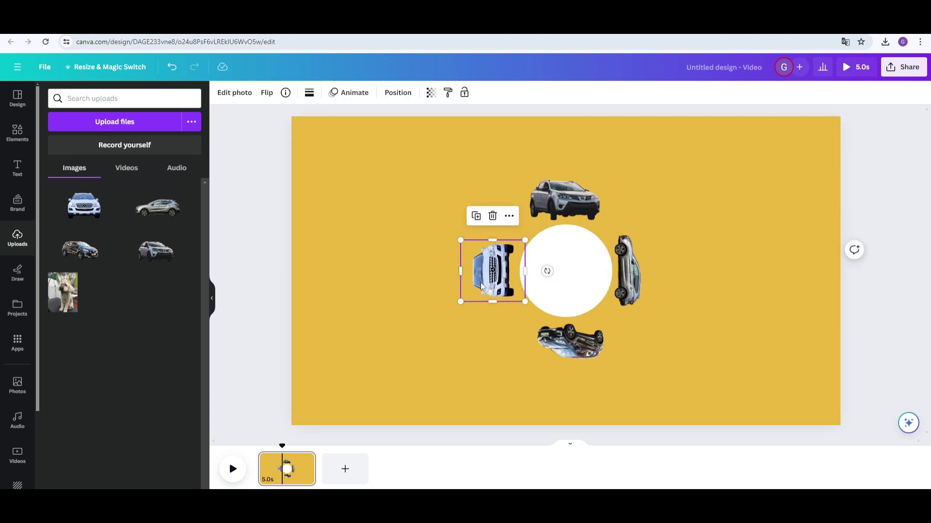
{"action": "left_click_drag", "start_coordinate": [567, 344], "coordinate": [562, 341]}
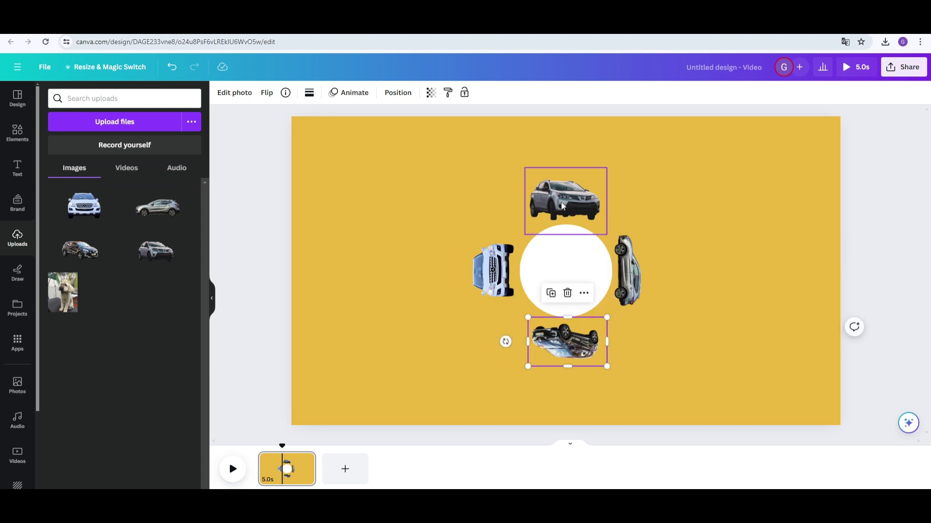
{"action": "left_click", "coordinate": [666, 362]}
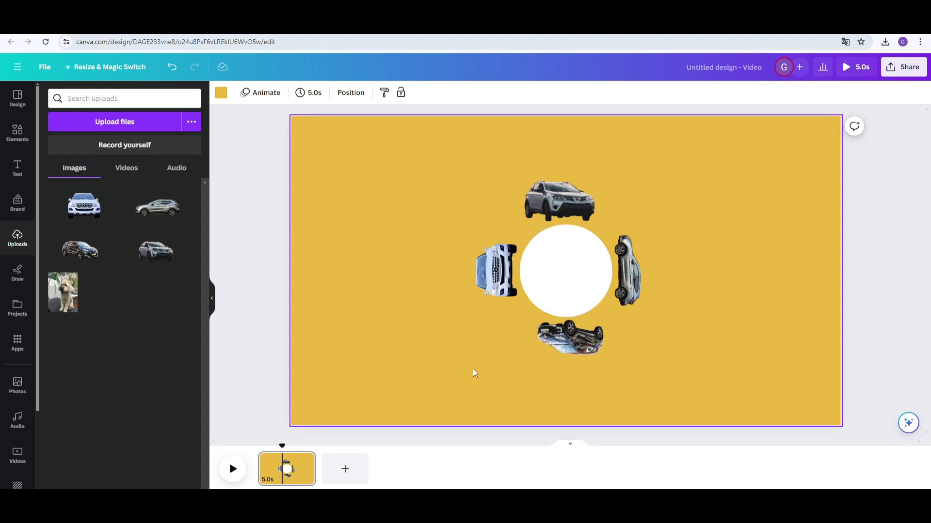
Step: Set the white circle's transparency to 0
{"action": "left_click", "coordinate": [558, 276]}
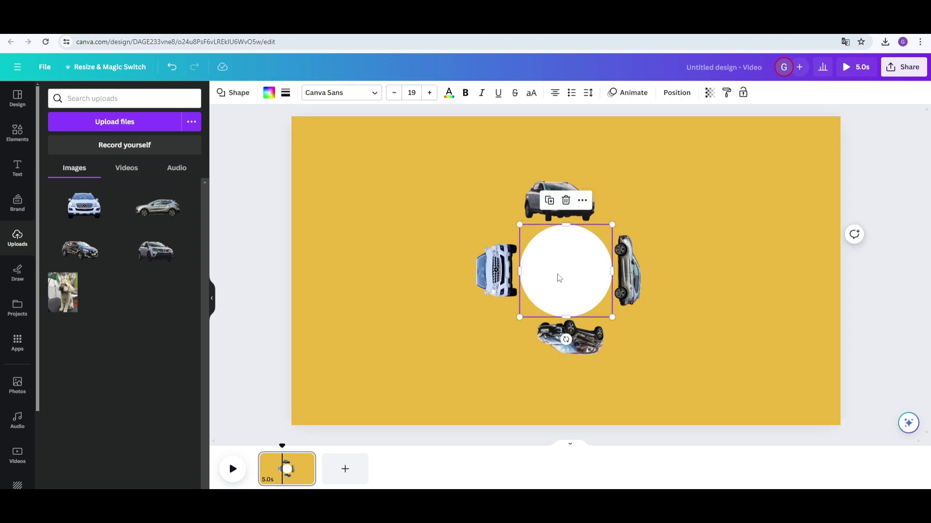
{"action": "left_click", "coordinate": [710, 96]}
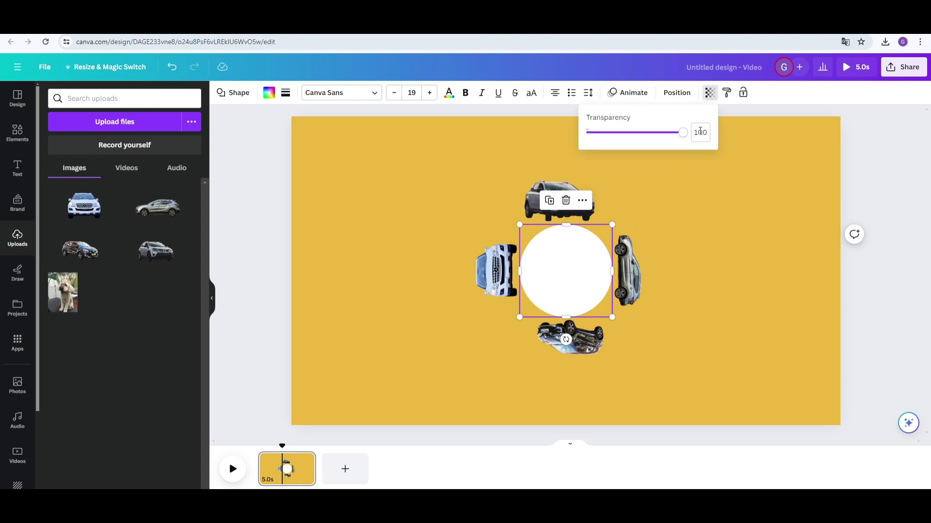
{"action": "left_click_drag", "start_coordinate": [684, 136], "coordinate": [562, 145]}
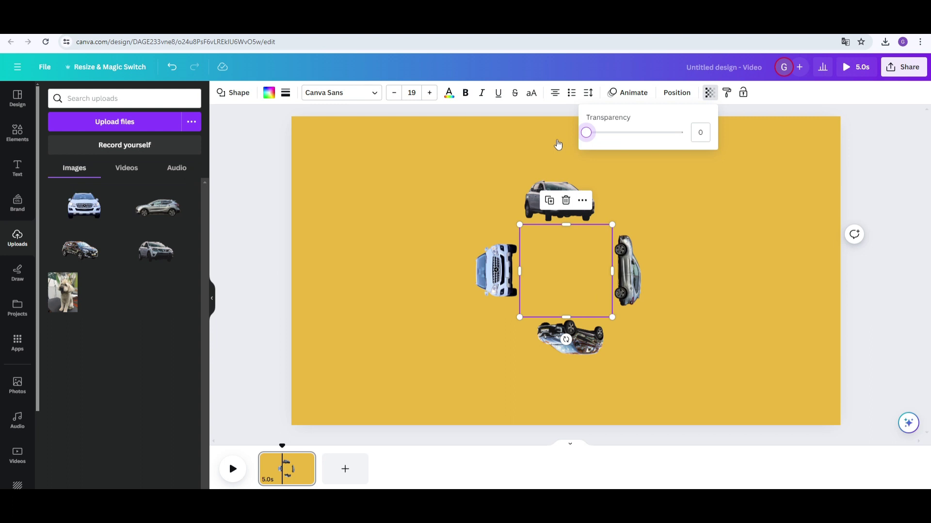
Step: Group the four car images together with the invisible circle
{"action": "left_click", "coordinate": [493, 156]}
{"action": "left_click_drag", "start_coordinate": [452, 168], "coordinate": [676, 368]}
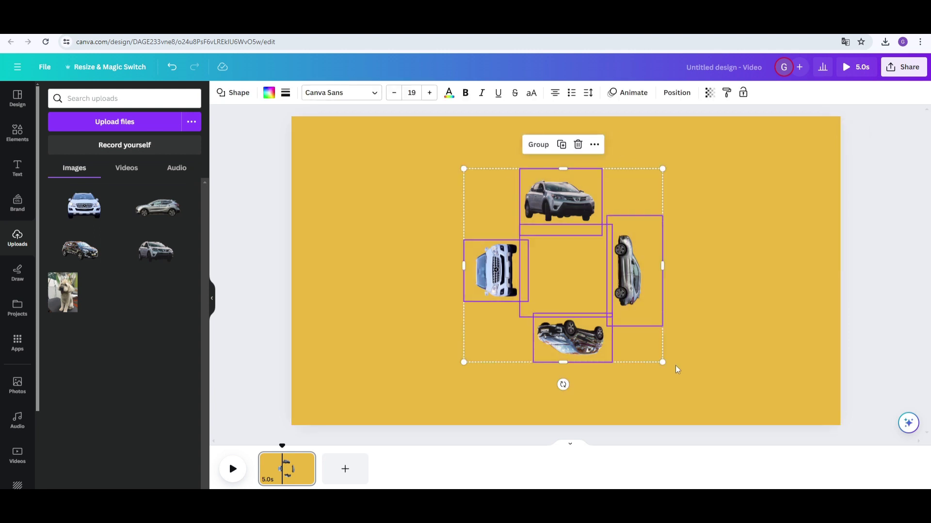
{"action": "left_click", "coordinate": [536, 145]}
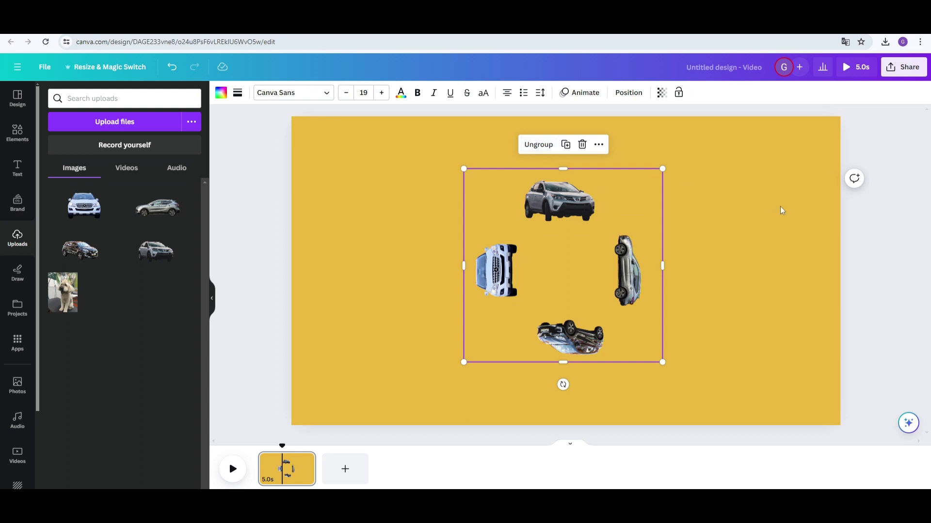
Step: Download the design as a PNG at size 3.125 (6,000 × 3,375 px) with a transparent background
{"action": "left_click", "coordinate": [904, 68]}
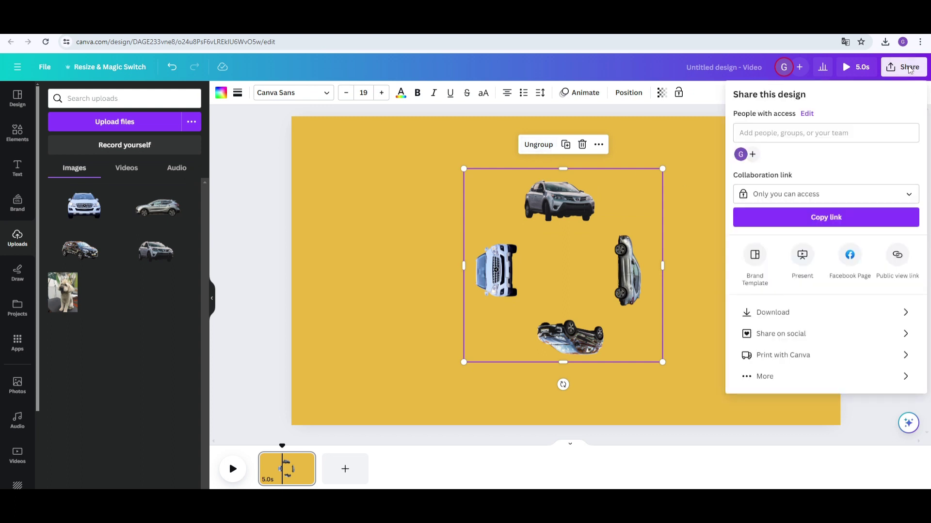
{"action": "left_click", "coordinate": [803, 314]}
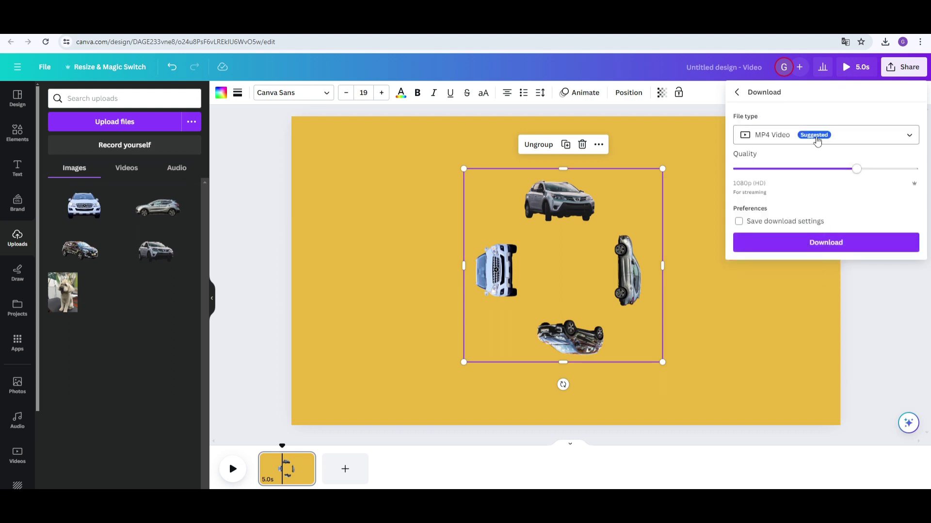
{"action": "left_click", "coordinate": [888, 140]}
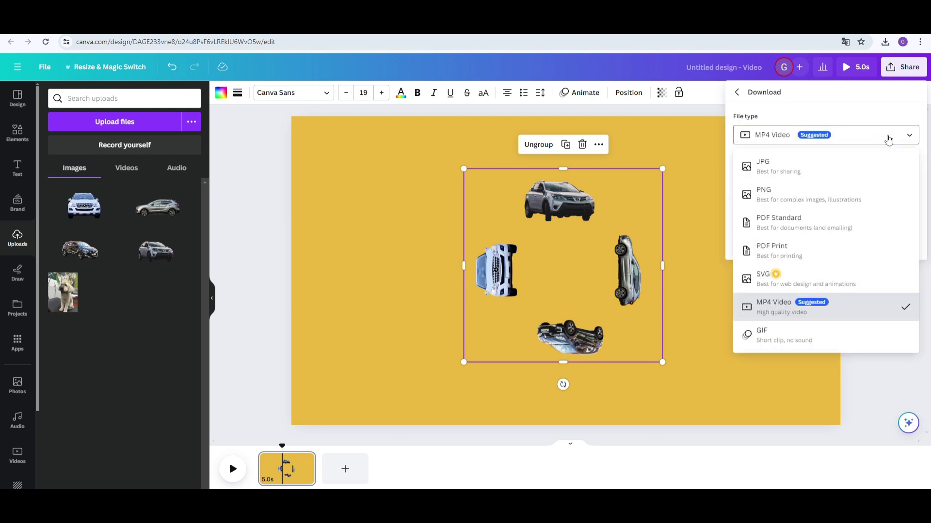
{"action": "left_click", "coordinate": [801, 198]}
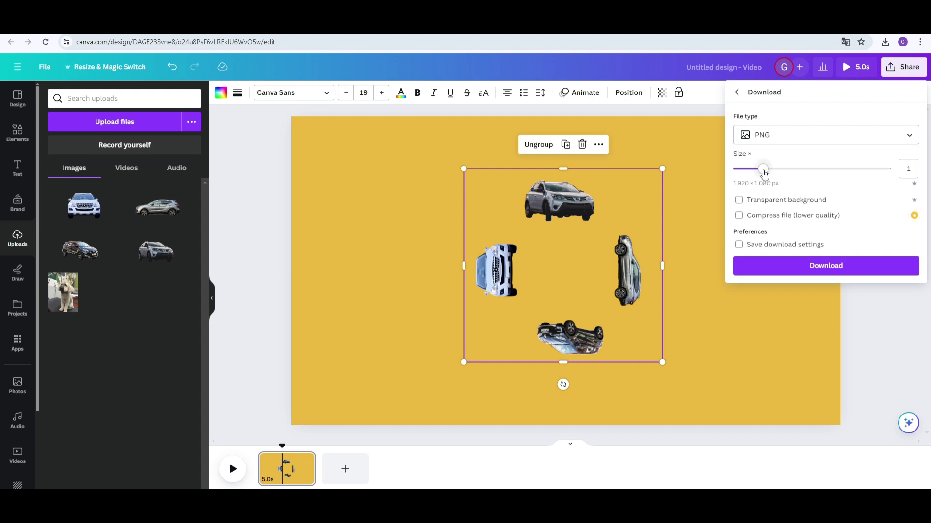
{"action": "left_click_drag", "start_coordinate": [763, 168], "coordinate": [929, 178]}
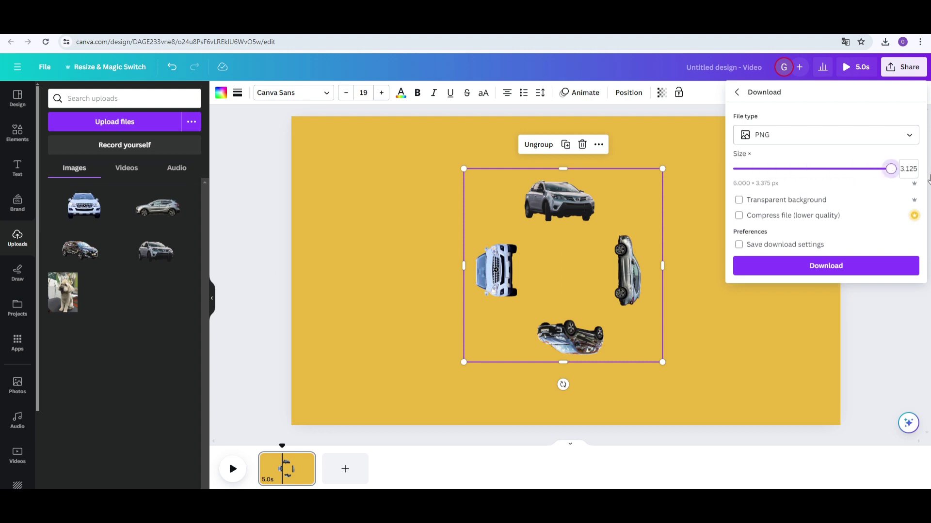
{"action": "left_click", "coordinate": [739, 200]}
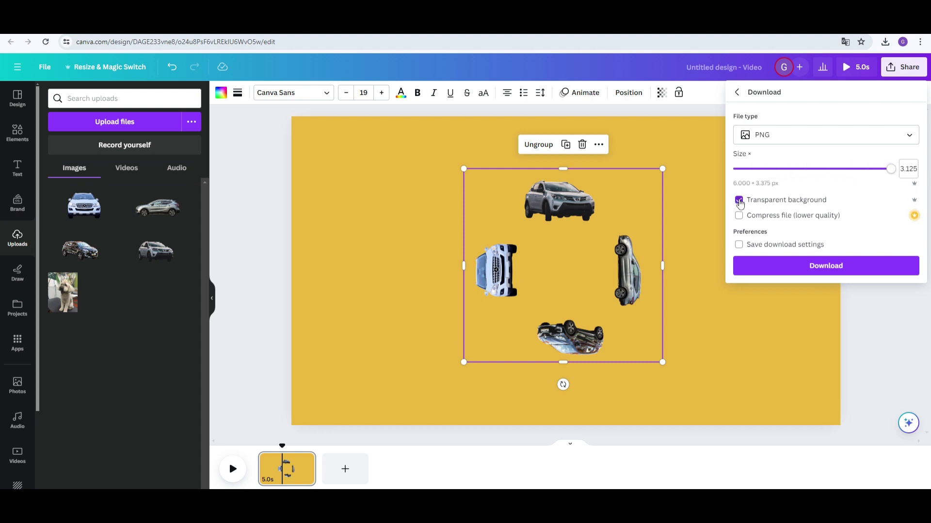
{"action": "left_click", "coordinate": [831, 272]}
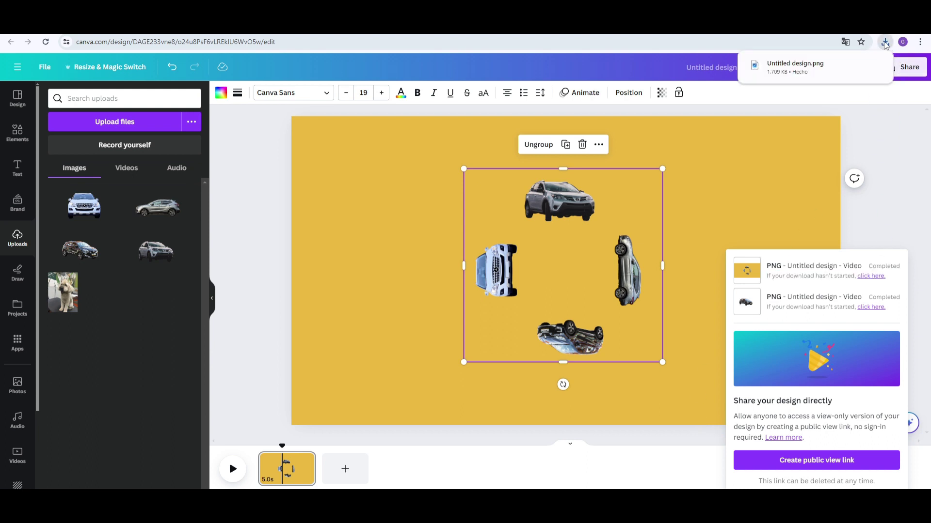
Step: Upload the downloaded Untitled design.png to the design's image uploads and deselect the car group
{"action": "left_click_drag", "start_coordinate": [808, 66], "coordinate": [95, 360]}
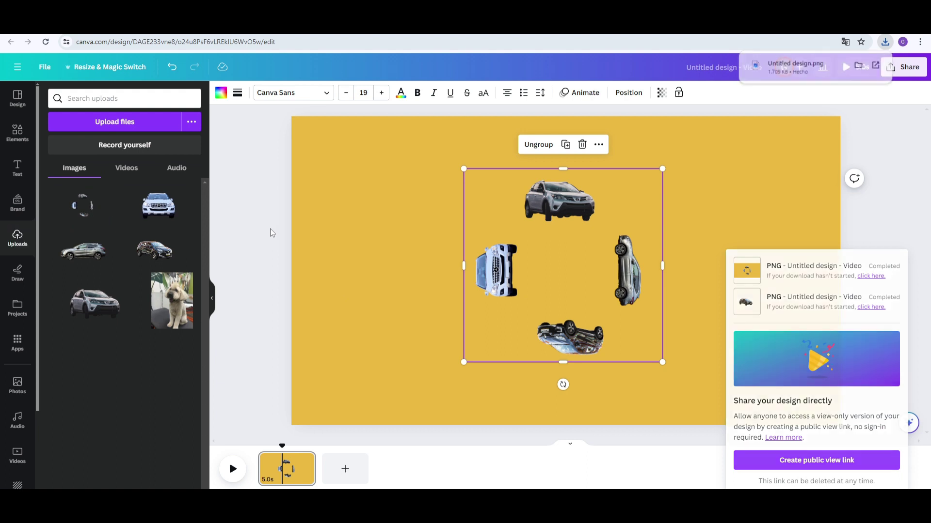
{"action": "left_click", "coordinate": [363, 273]}
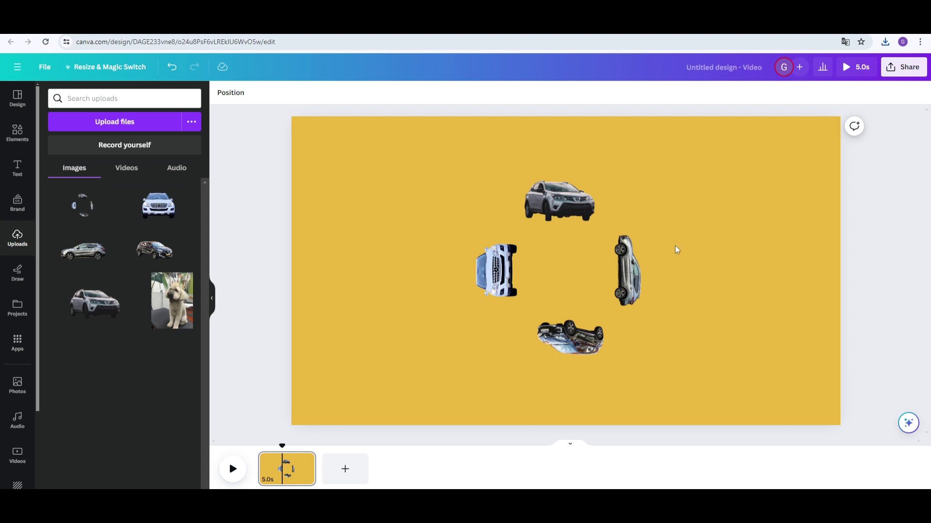
Step: Add a heading reading "toyota", shrink it to font size 39.3, and place it just above the top car
{"action": "left_click", "coordinate": [18, 168]}
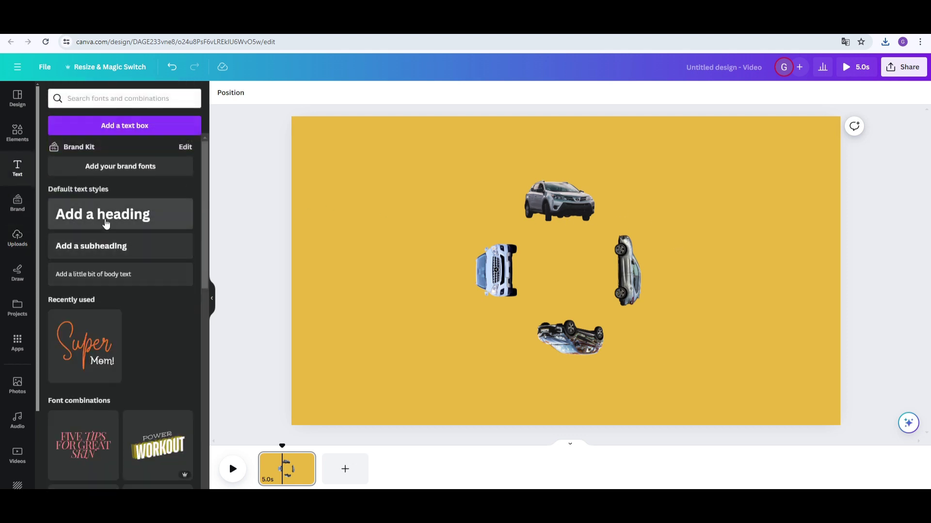
{"action": "left_click", "coordinate": [109, 220]}
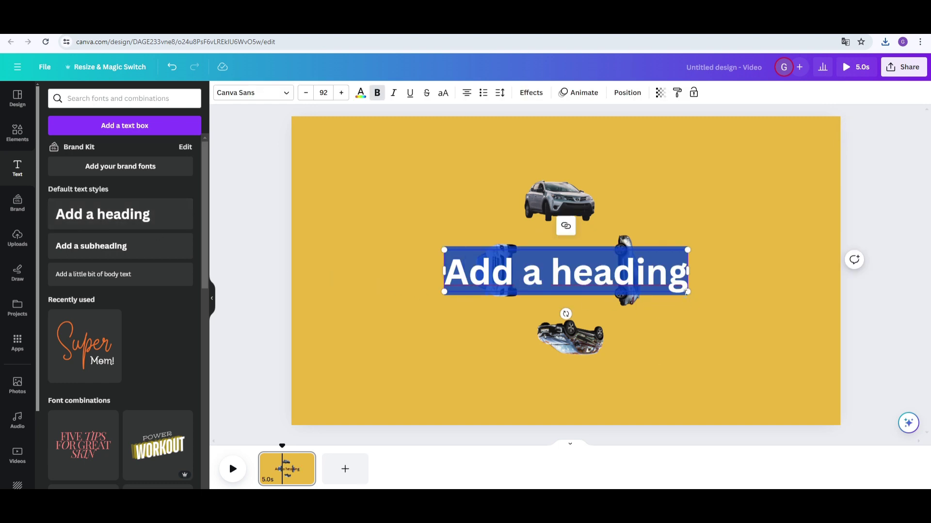
{"action": "left_click_drag", "start_coordinate": [686, 292], "coordinate": [547, 267]}
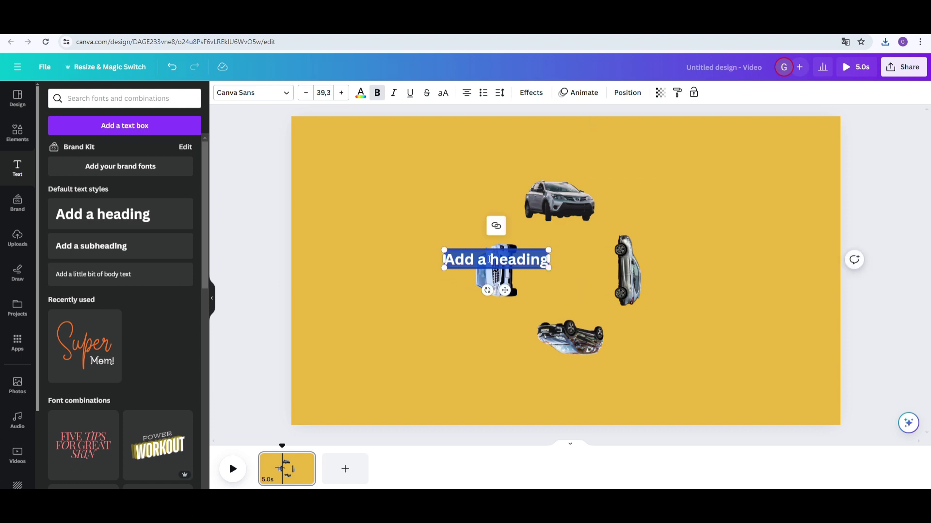
{"action": "key", "text": "BackSpace"}
{"action": "type", "text": "toyota"}
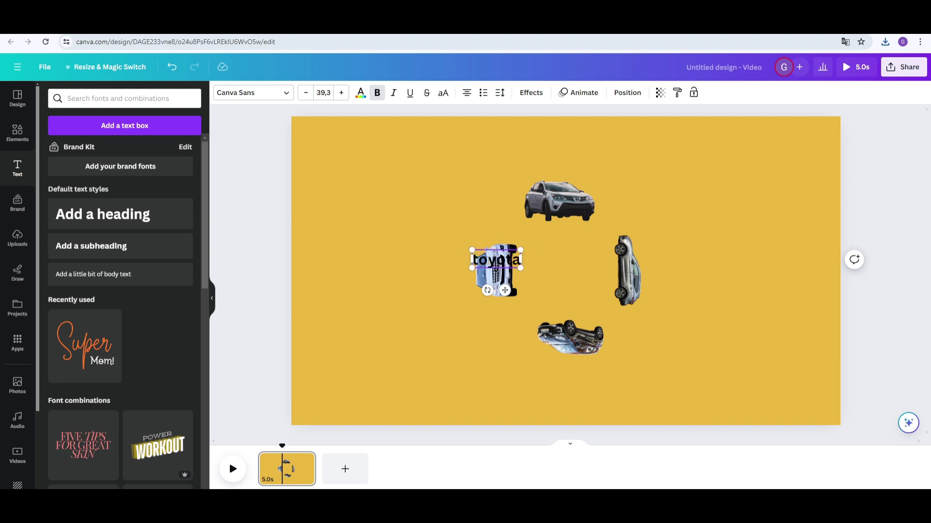
{"action": "left_click_drag", "start_coordinate": [510, 294], "coordinate": [565, 206]}
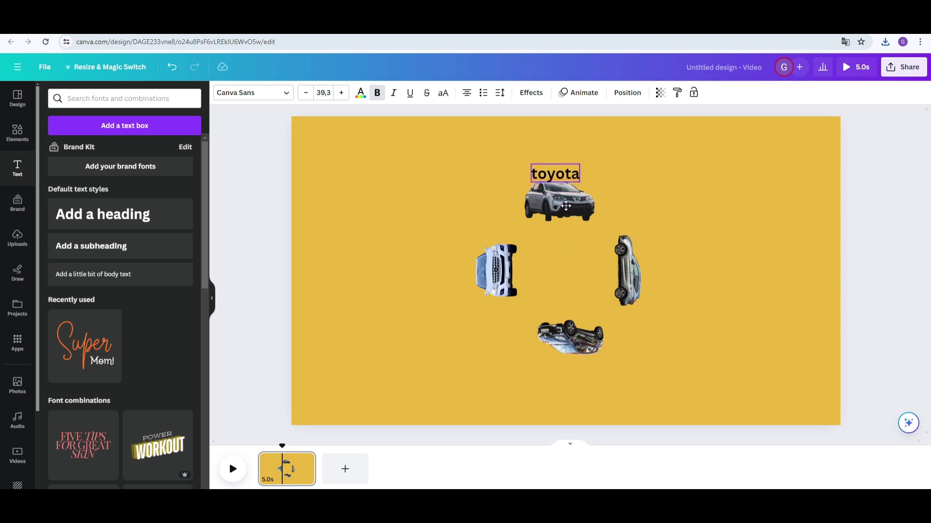
Step: Convert the toyota heading above the top car to uppercase
{"action": "double_click", "coordinate": [554, 174]}
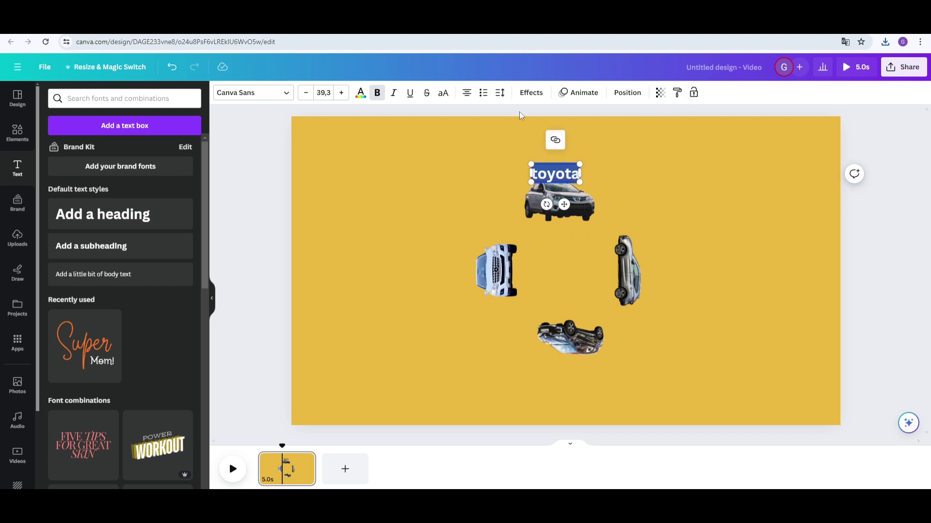
{"action": "left_click", "coordinate": [444, 94]}
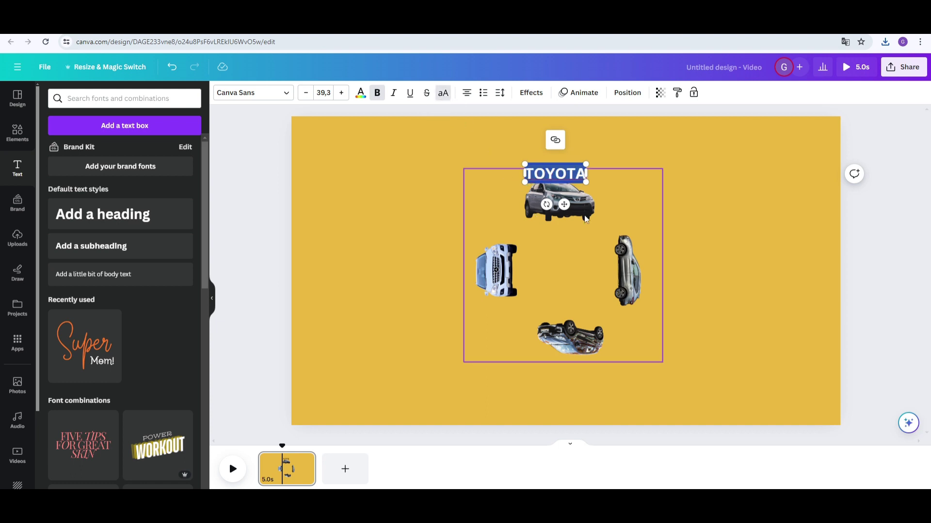
{"action": "left_click", "coordinate": [624, 141]}
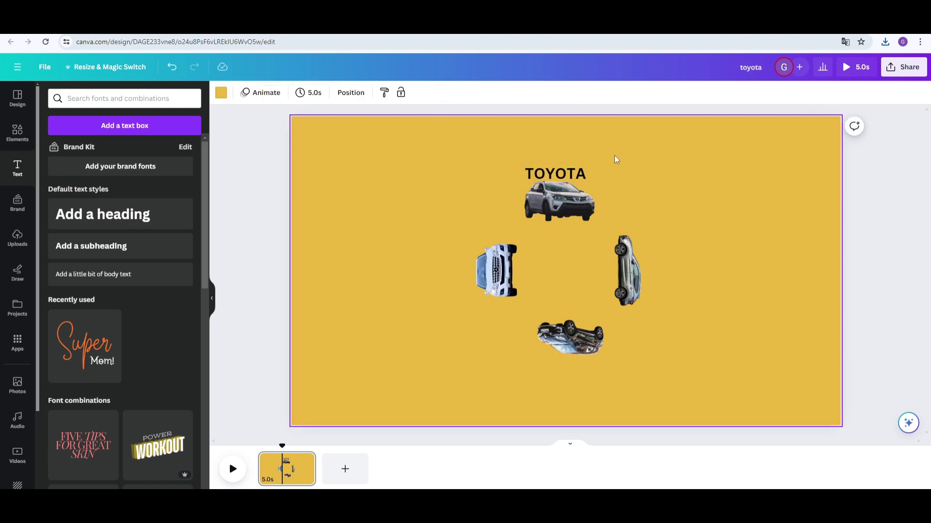
Step: Add a NISSAN label along the outer side of the right-hand car, using a copy of the TOYOTA text rotated 90° clockwise
{"action": "left_click", "coordinate": [554, 175]}
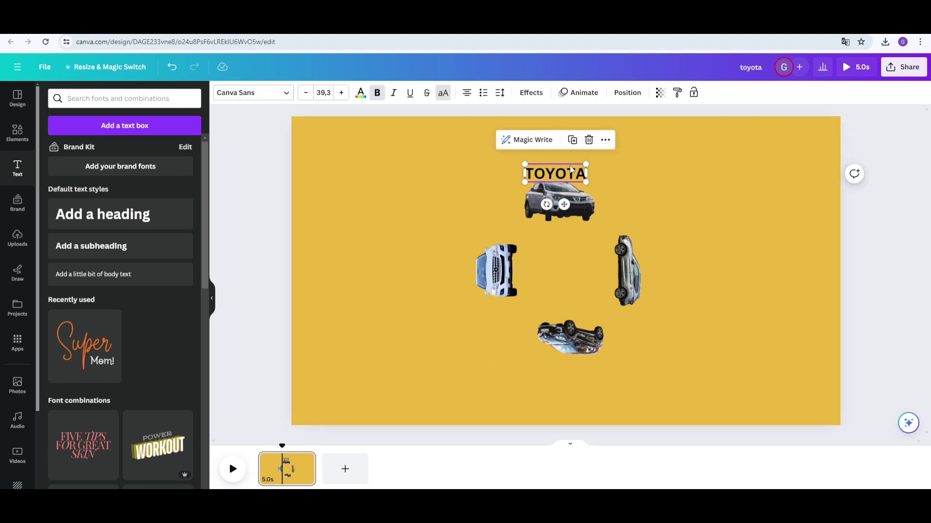
{"action": "left_click", "coordinate": [572, 139]}
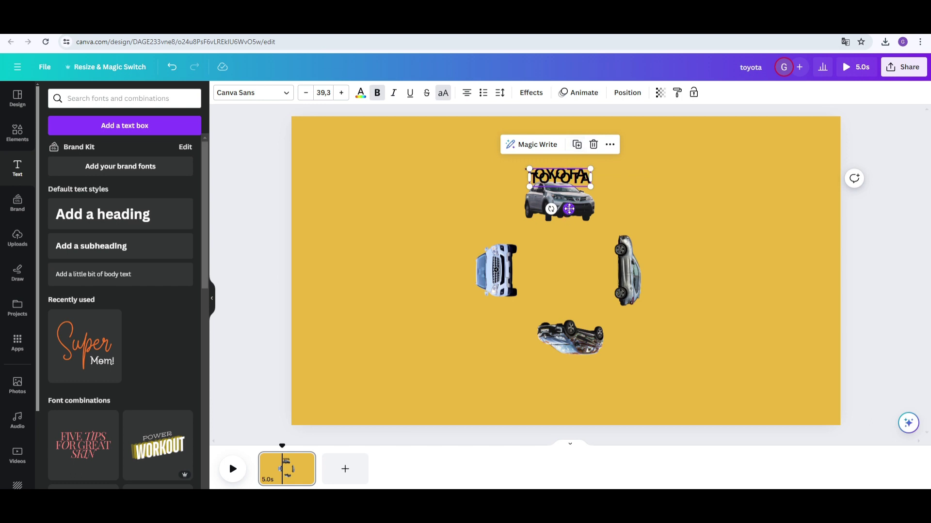
{"action": "left_click_drag", "start_coordinate": [565, 213], "coordinate": [653, 271]}
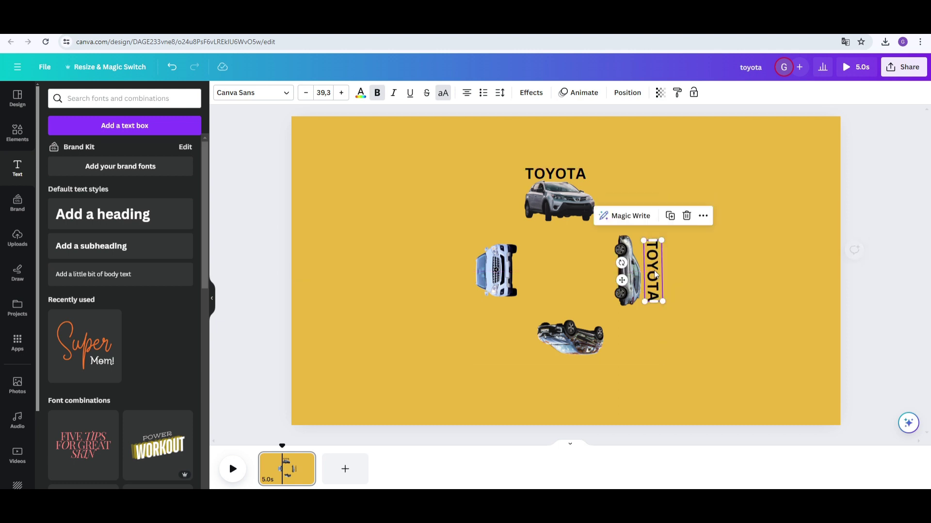
{"action": "double_click", "coordinate": [654, 270]}
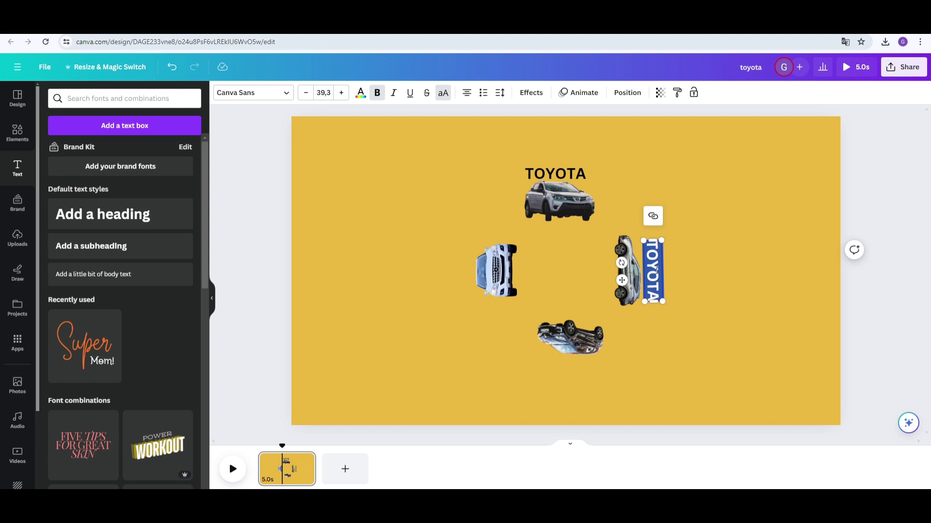
{"action": "type", "text": "N"}
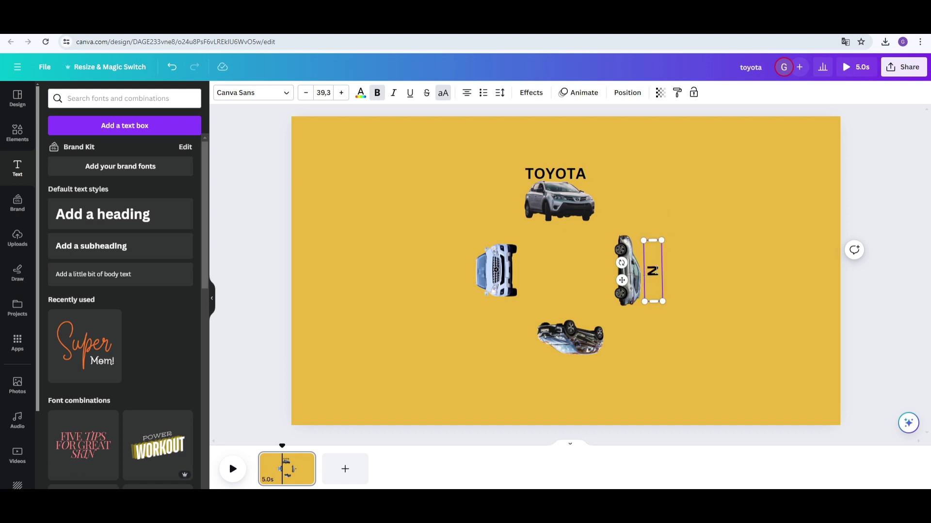
{"action": "type", "text": "ISSAN"}
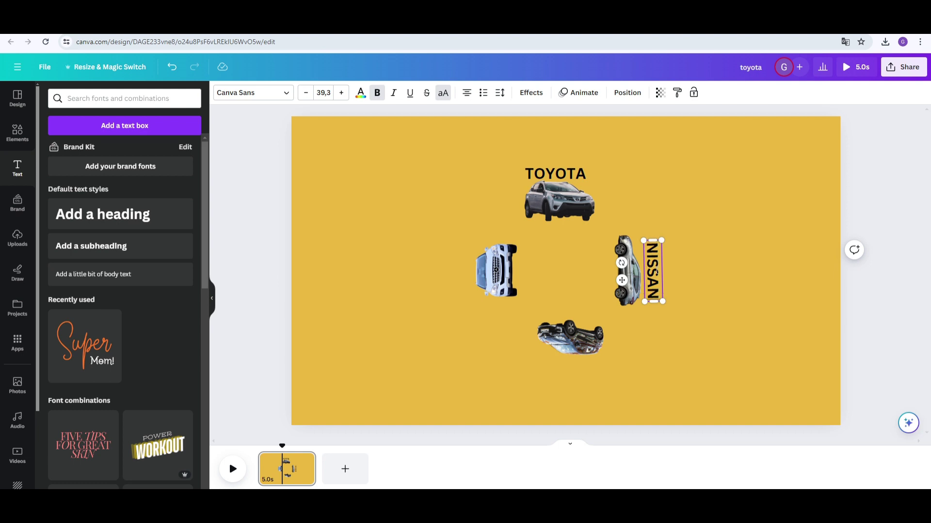
{"action": "left_click", "coordinate": [668, 321]}
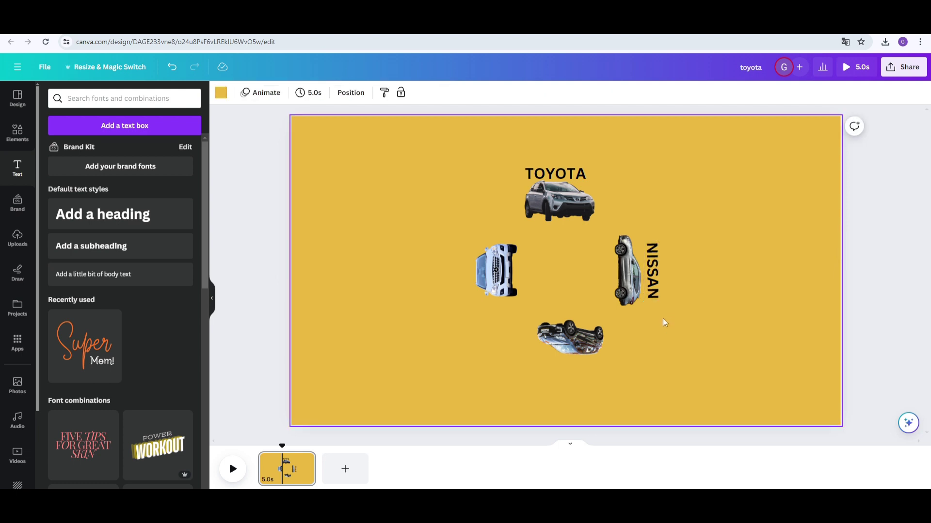
Step: Add an upside-down RENAULT label beneath the bottom car from a copy of the TOYOTA text, widened to fit on one line
{"action": "left_click", "coordinate": [573, 171]}
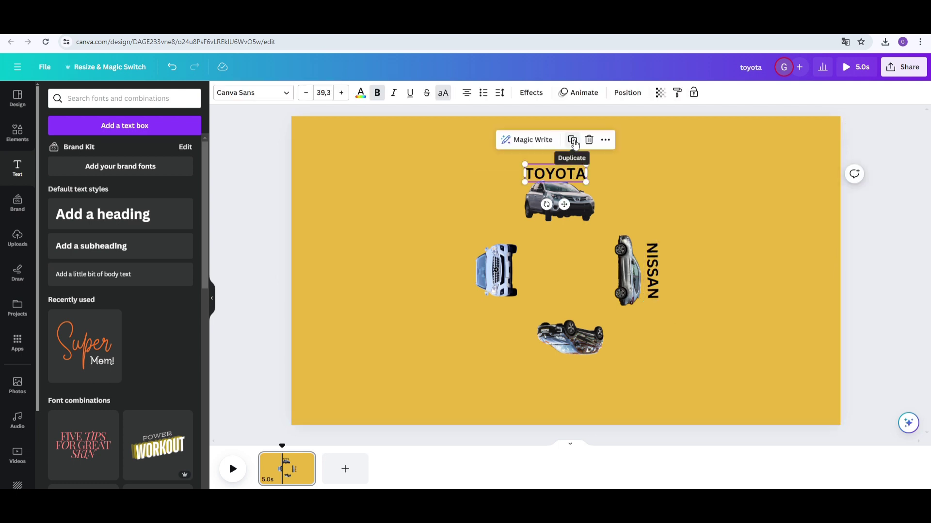
{"action": "left_click", "coordinate": [577, 144]}
{"action": "left_click_drag", "start_coordinate": [570, 220], "coordinate": [588, 345]}
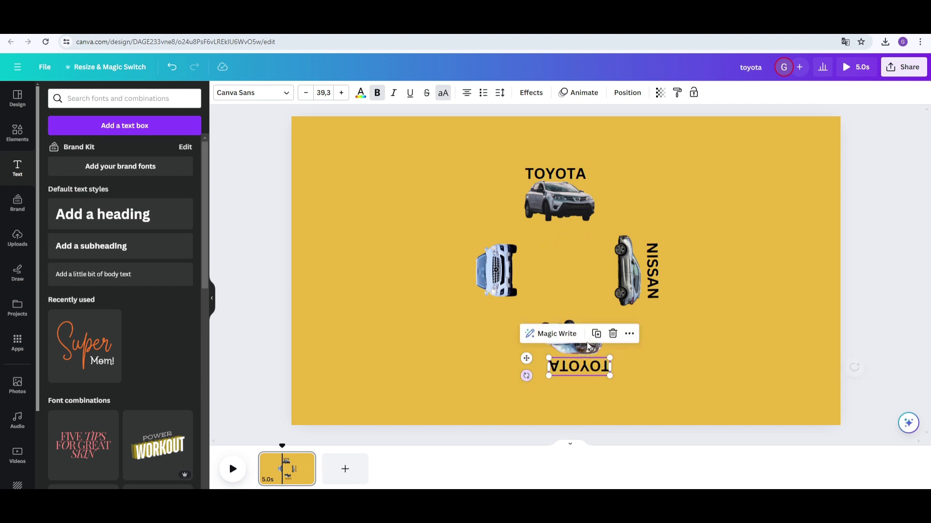
{"action": "double_click", "coordinate": [587, 368]}
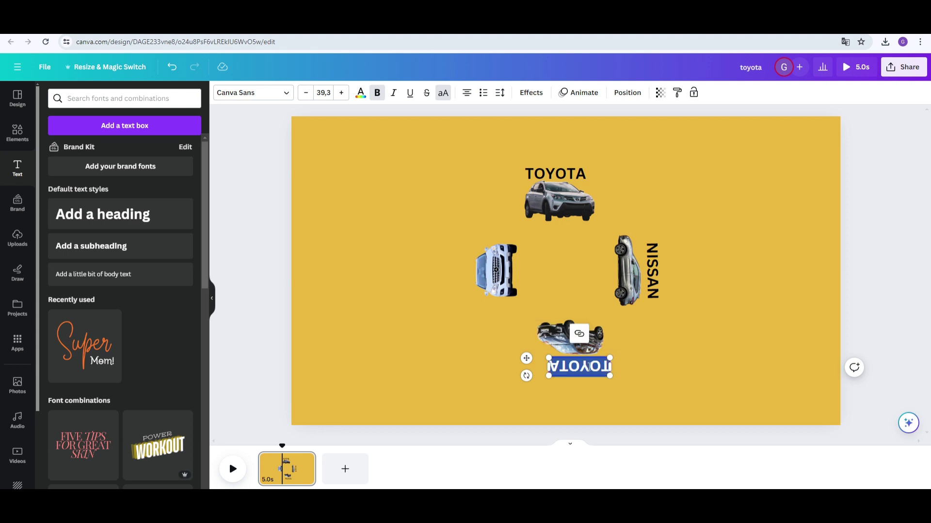
{"action": "type", "text": "RENAU"}
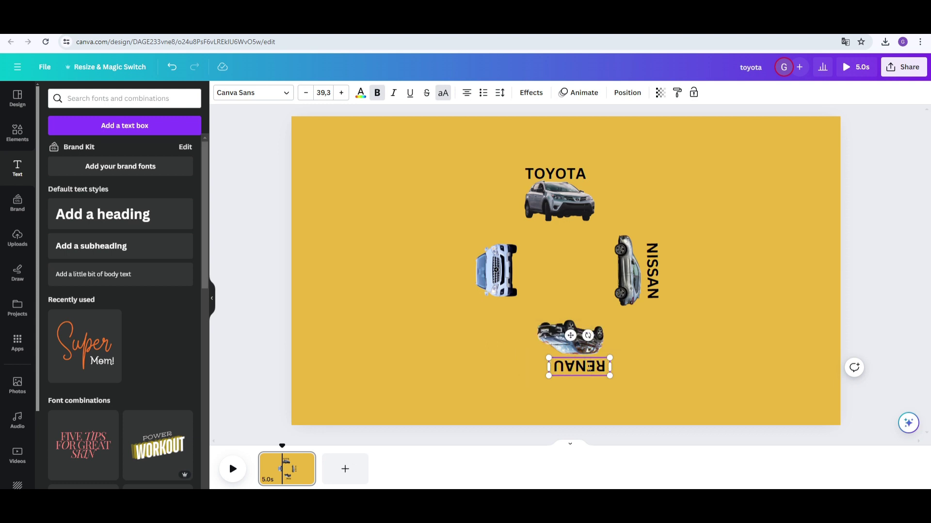
{"action": "type", "text": "LT"}
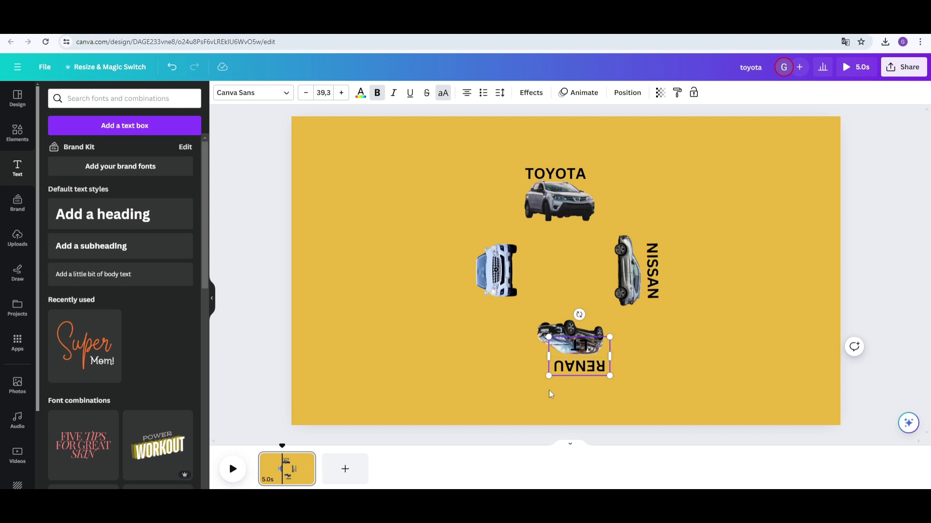
{"action": "left_click_drag", "start_coordinate": [546, 360], "coordinate": [537, 360]}
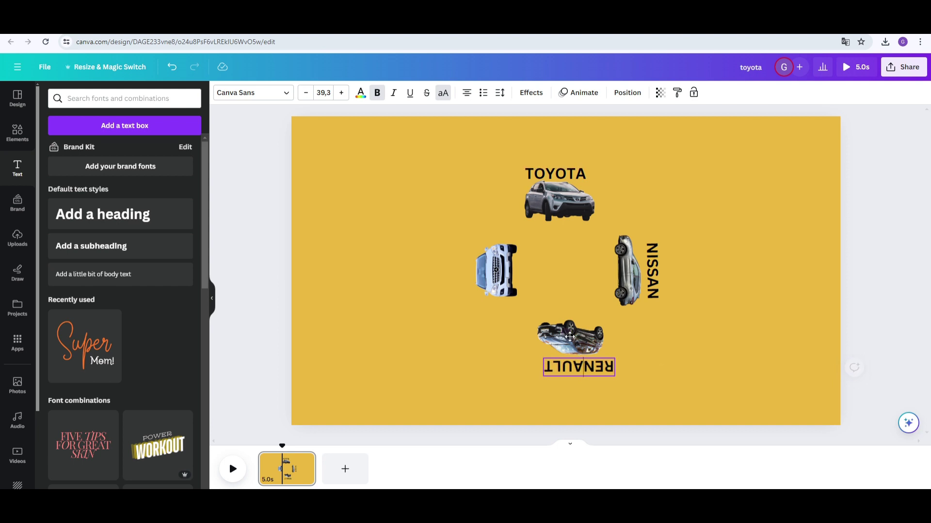
{"action": "left_click_drag", "start_coordinate": [569, 336], "coordinate": [575, 337]}
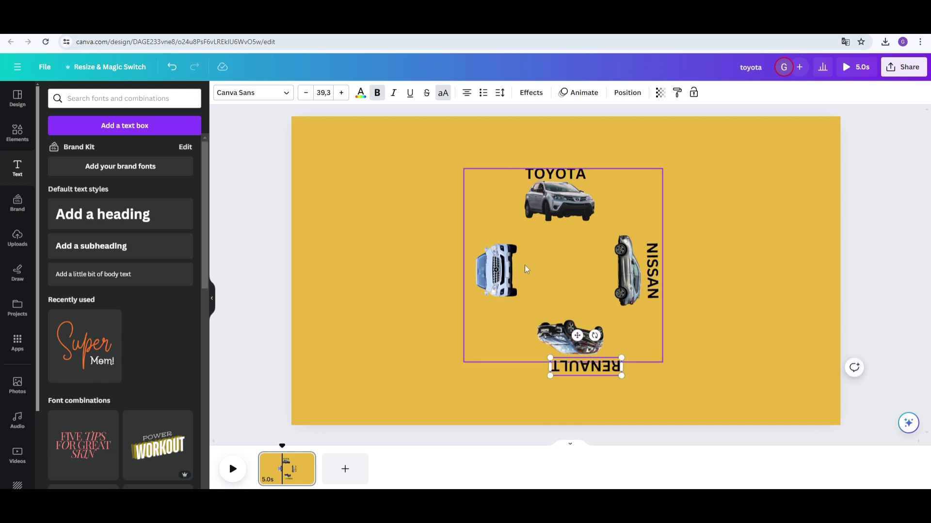
Step: Add a MERCEDES label along the outer side of the left-hand car, using a copy of the TOYOTA text rotated 90° counterclockwise and widened to one line
{"action": "left_click", "coordinate": [563, 176]}
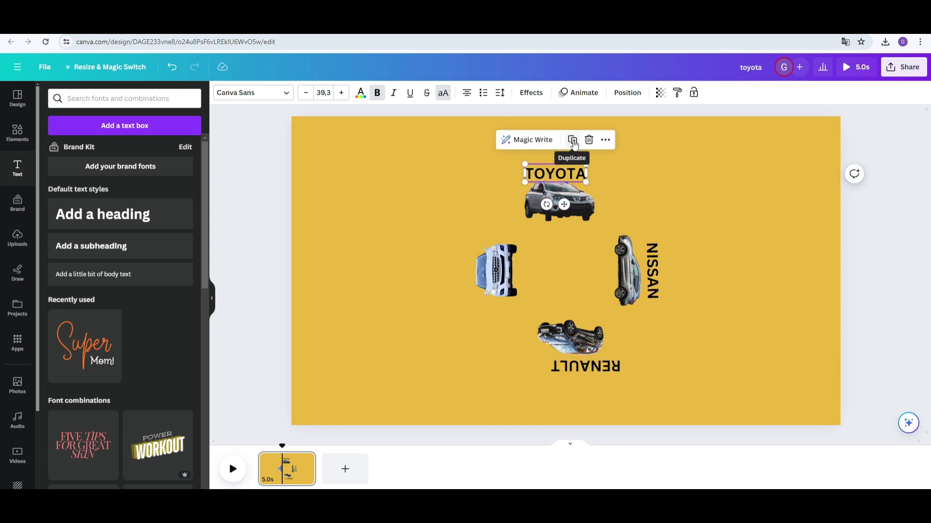
{"action": "left_click", "coordinate": [572, 140]}
{"action": "left_click_drag", "start_coordinate": [566, 212], "coordinate": [468, 268]}
{"action": "double_click", "coordinate": [469, 269]}
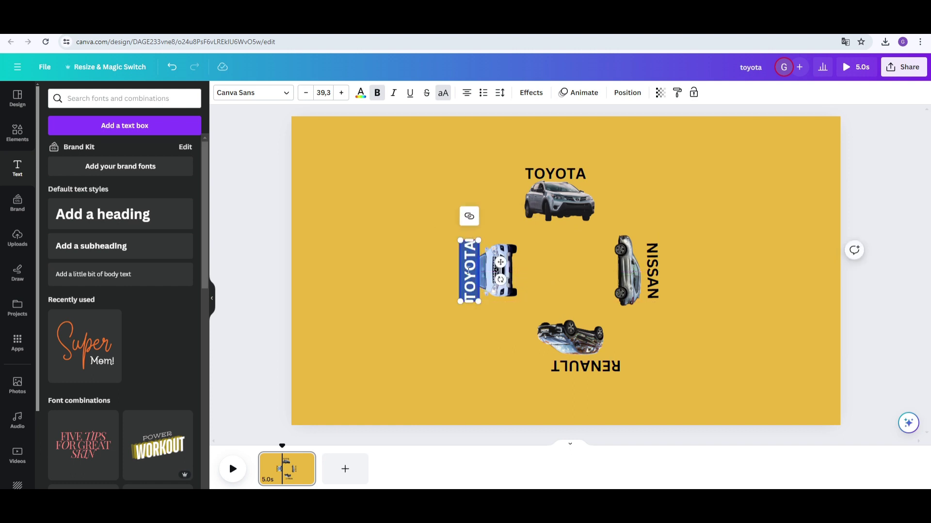
{"action": "type", "text": "MERC"}
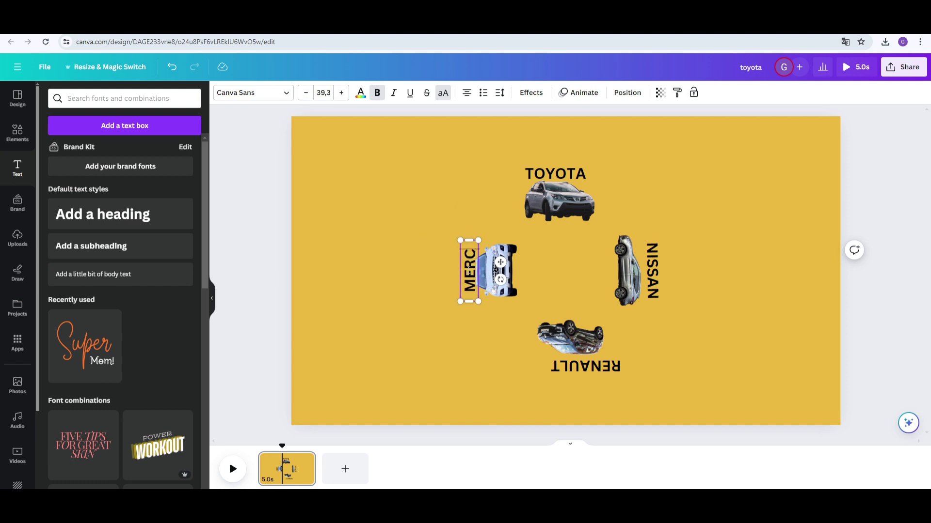
{"action": "type", "text": "EDES"}
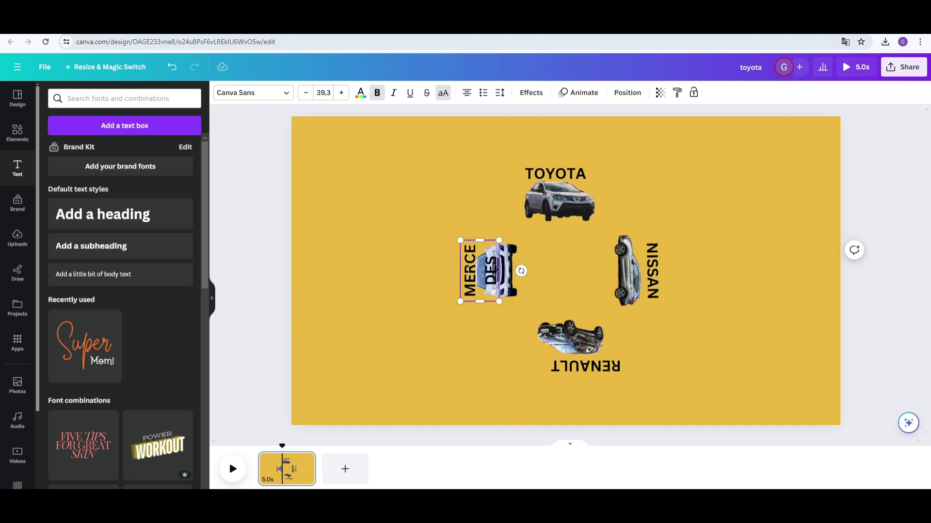
{"action": "left_click_drag", "start_coordinate": [480, 303], "coordinate": [479, 325]}
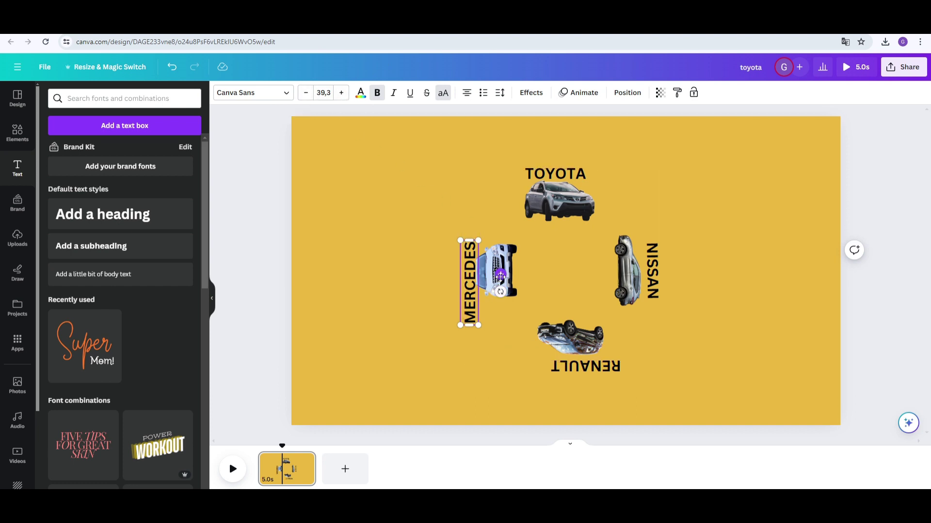
{"action": "left_click_drag", "start_coordinate": [500, 275], "coordinate": [495, 262]}
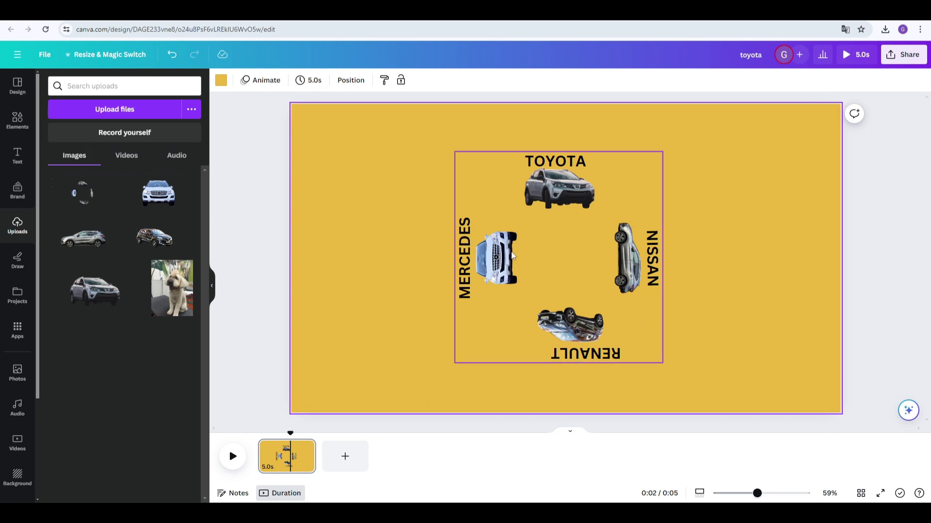
Step: Ungroup the composition, delete the four car images, and group the remaining brand labels
{"action": "left_click", "coordinate": [500, 255]}
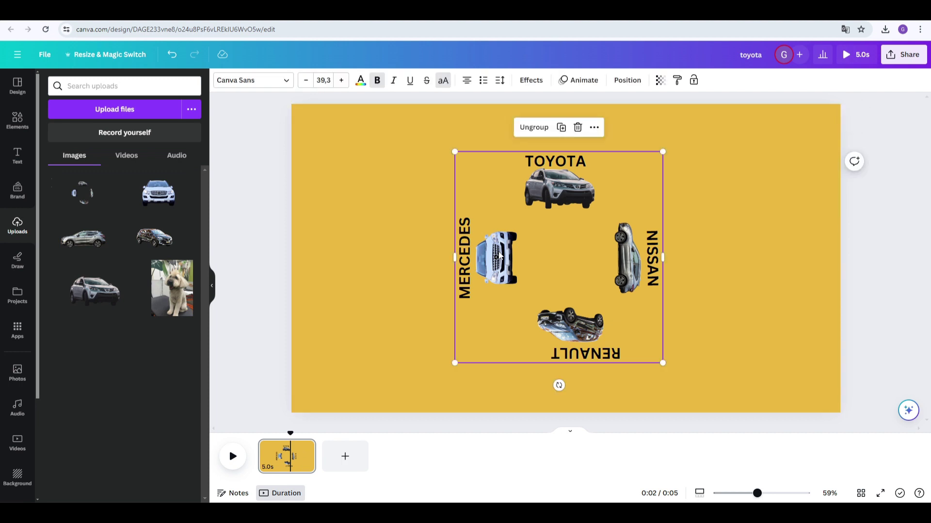
{"action": "left_click", "coordinate": [535, 128]}
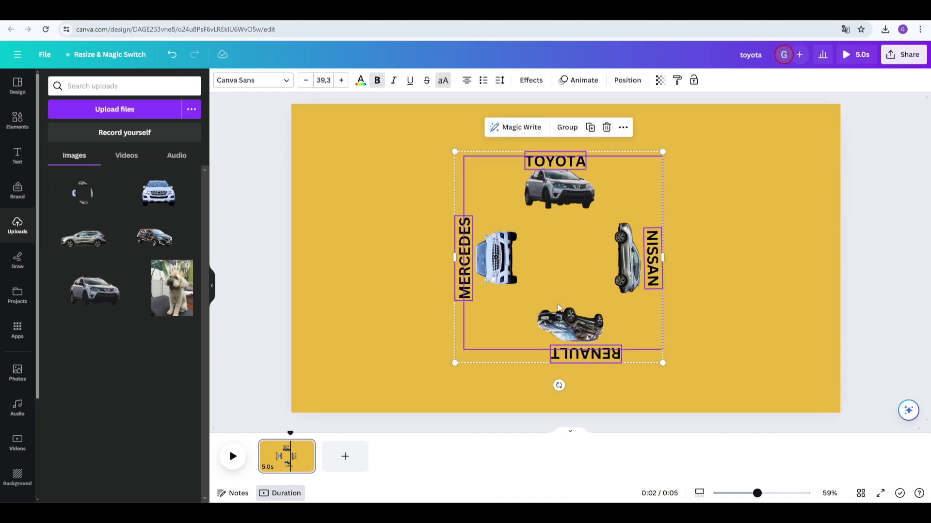
{"action": "key", "text": "Escape"}
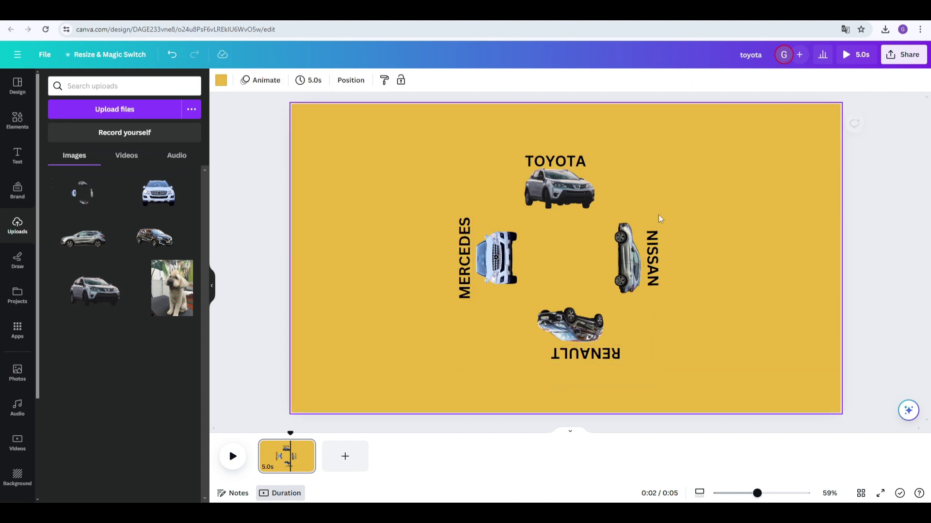
{"action": "left_click", "coordinate": [568, 193]}
{"action": "key", "text": "Delete"}
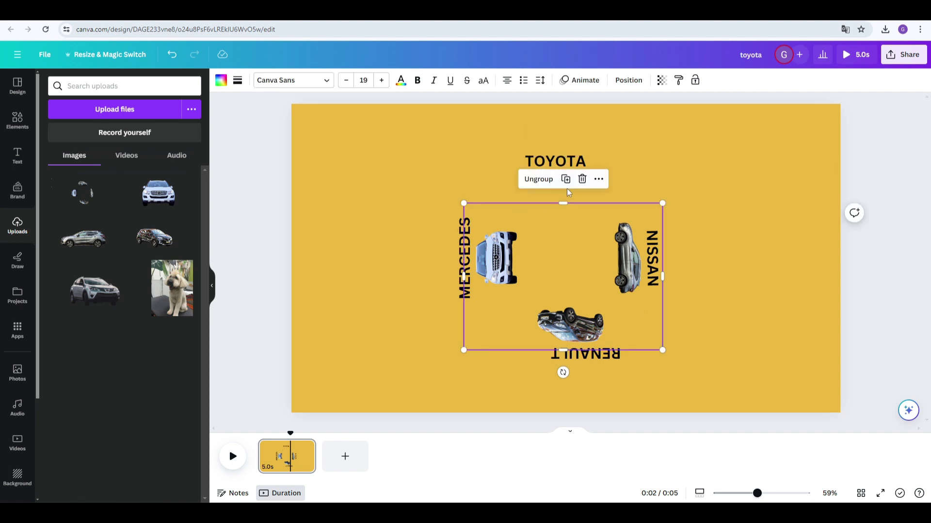
{"action": "left_click", "coordinate": [630, 281]}
{"action": "key", "text": "Delete"}
{"action": "key", "text": "Delete"}
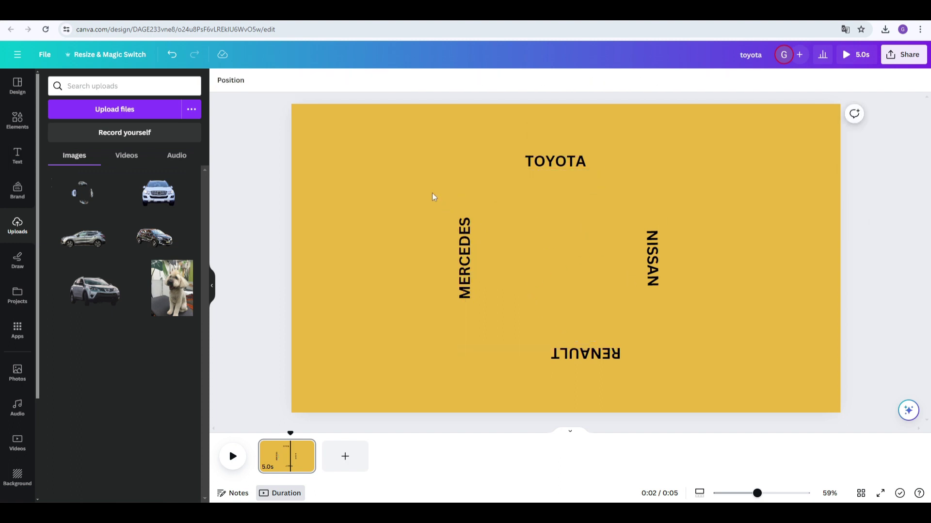
{"action": "left_click_drag", "start_coordinate": [406, 141], "coordinate": [723, 390]}
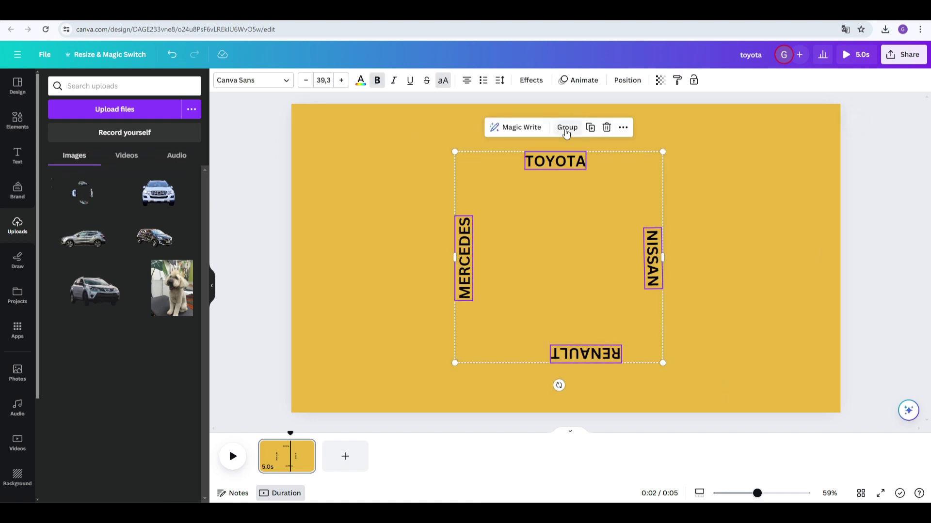
{"action": "left_click", "coordinate": [566, 128]}
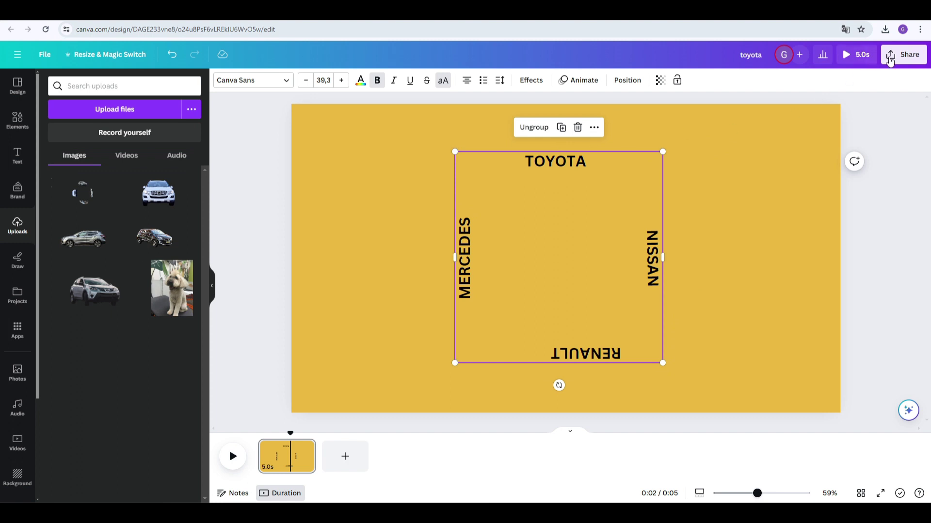
Step: Export the labels as a PNG with a transparent background and add the downloaded toyota (1).png to the uploads
{"action": "left_click", "coordinate": [913, 57]}
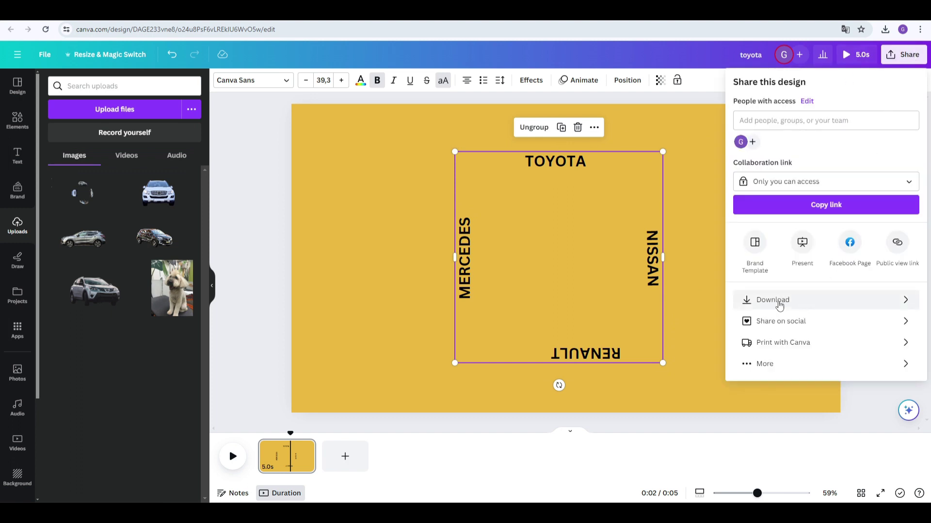
{"action": "left_click", "coordinate": [779, 301]}
{"action": "left_click", "coordinate": [841, 128]}
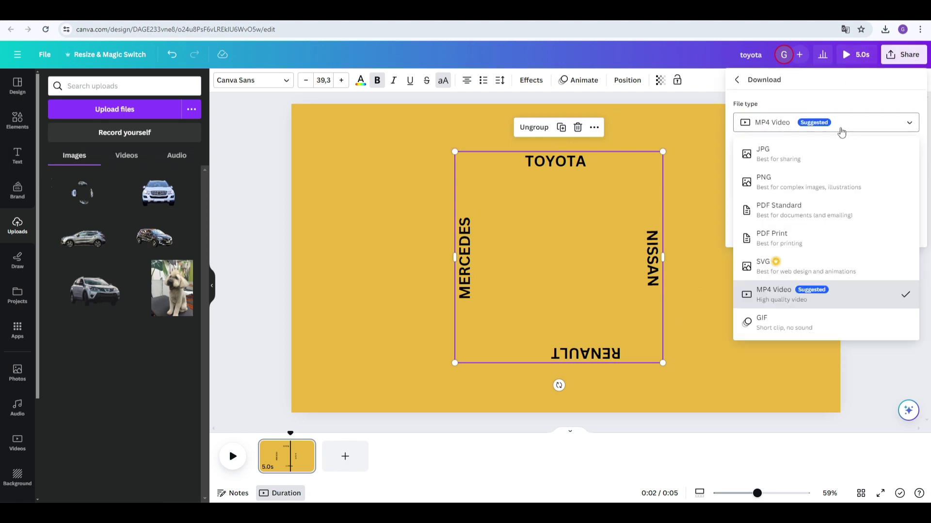
{"action": "left_click", "coordinate": [785, 183]}
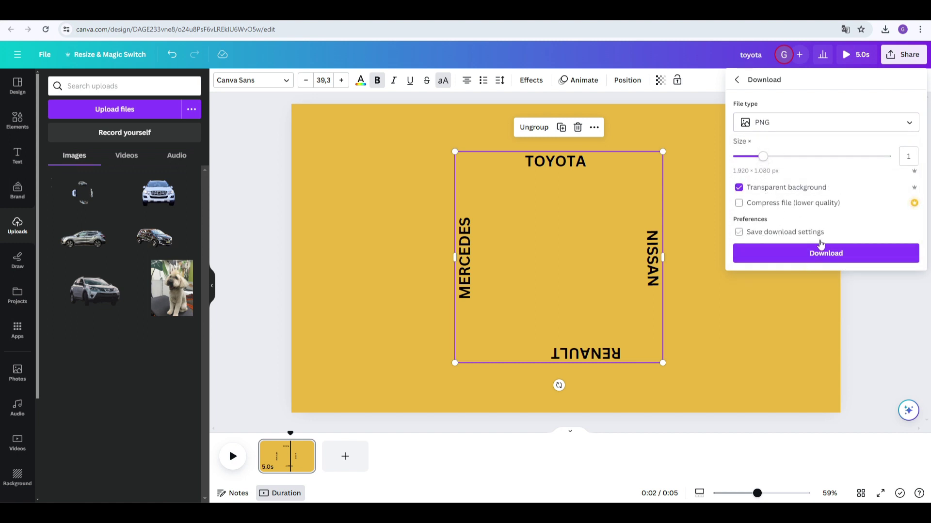
{"action": "left_click", "coordinate": [827, 255]}
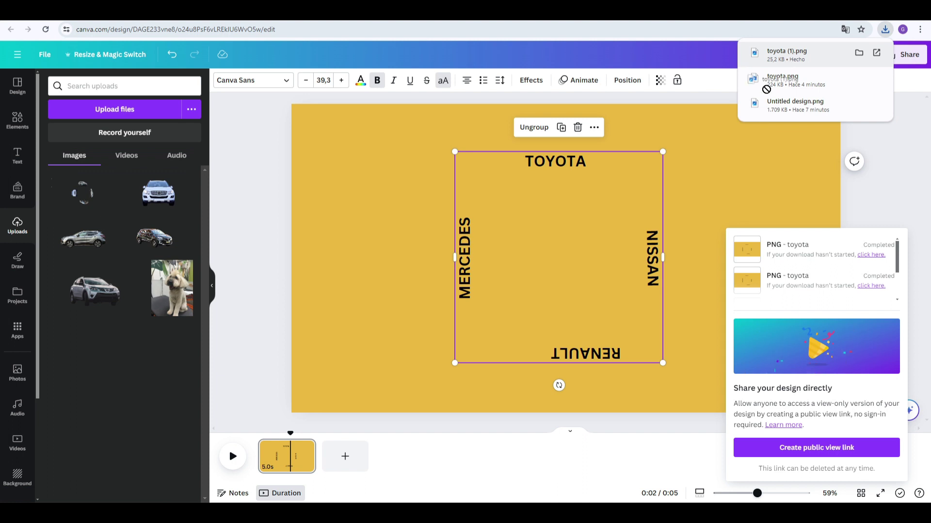
{"action": "left_click_drag", "start_coordinate": [786, 55], "coordinate": [109, 413]}
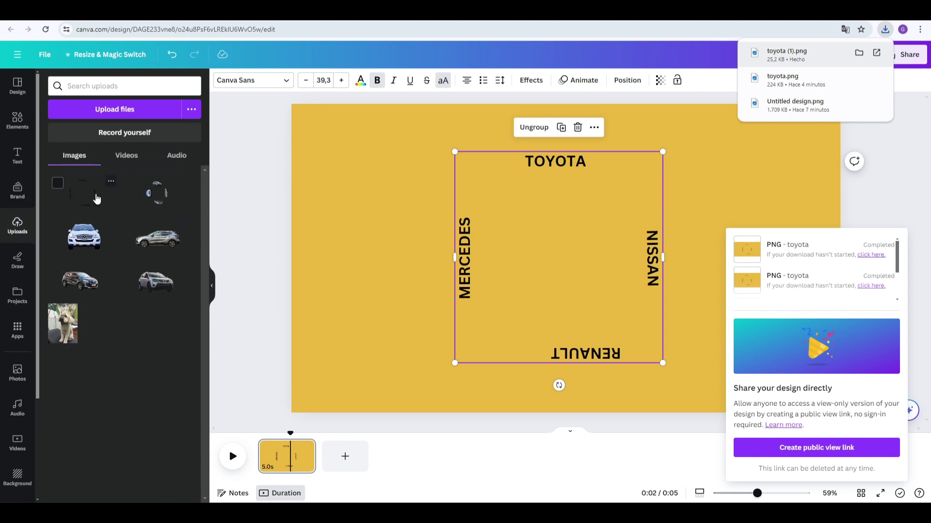
Step: Replace the labels page with a new blank page and place the uploaded car circle and brand label images on it
{"action": "left_click", "coordinate": [345, 460]}
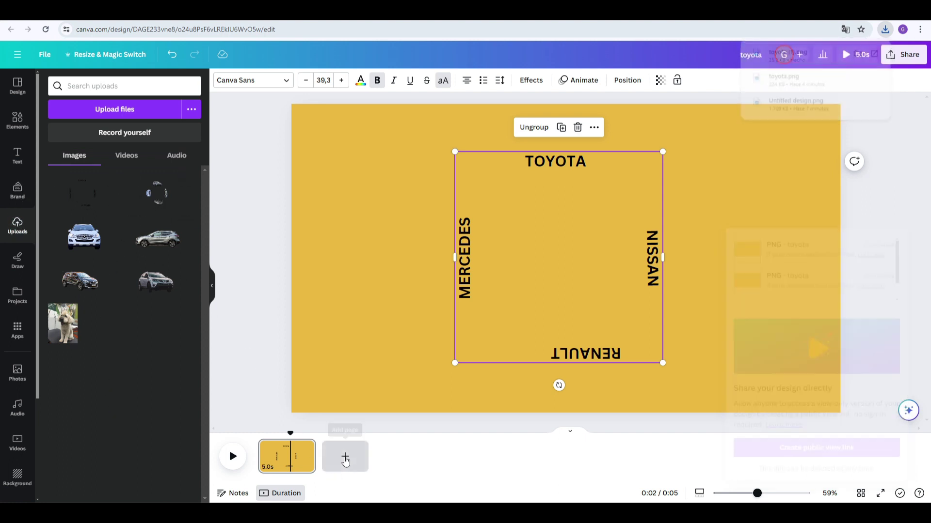
{"action": "left_click", "coordinate": [288, 463]}
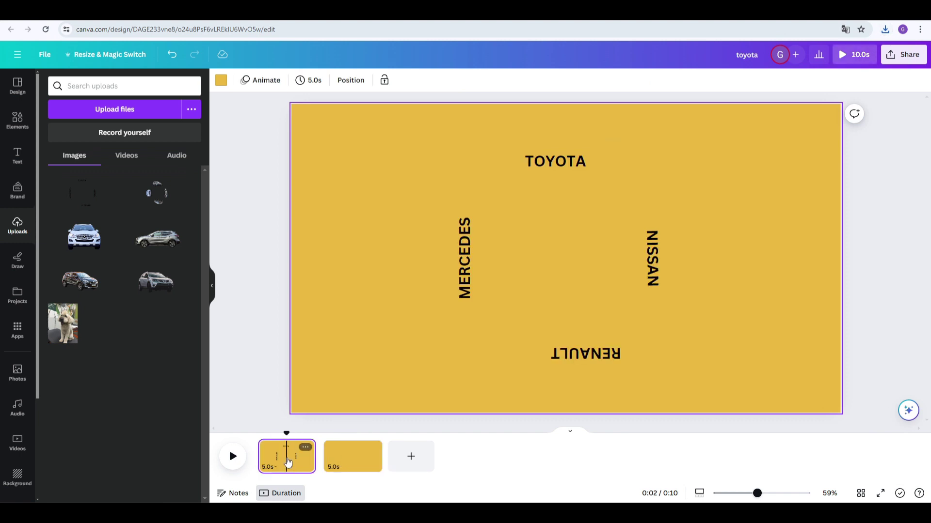
{"action": "key", "text": "Delete"}
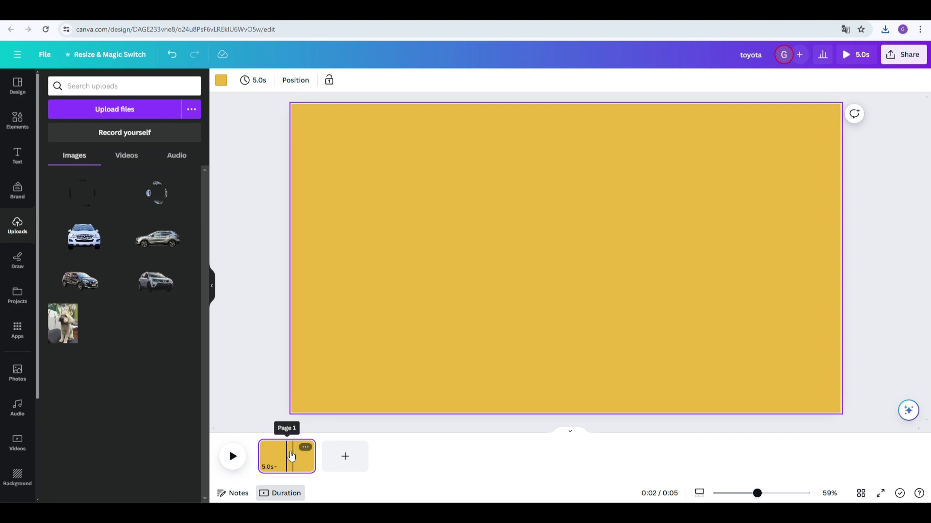
{"action": "left_click", "coordinate": [154, 198]}
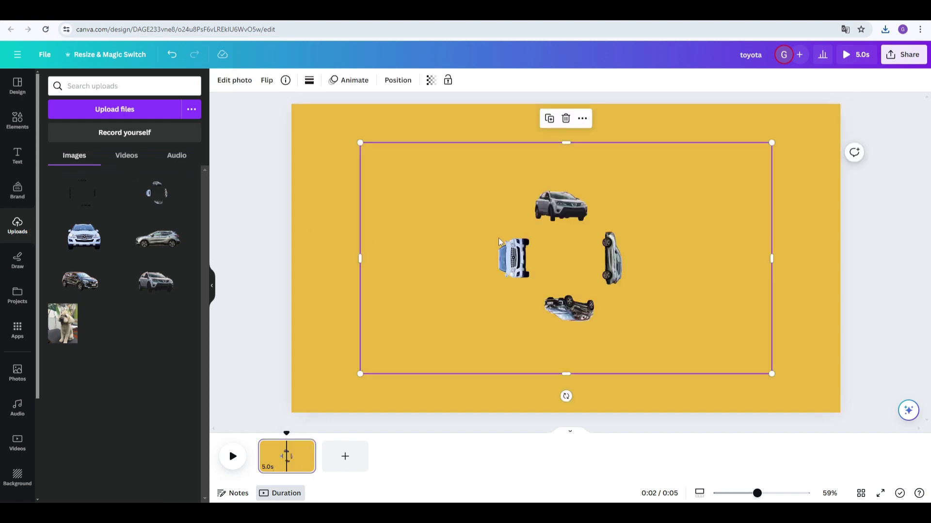
{"action": "left_click", "coordinate": [84, 200]}
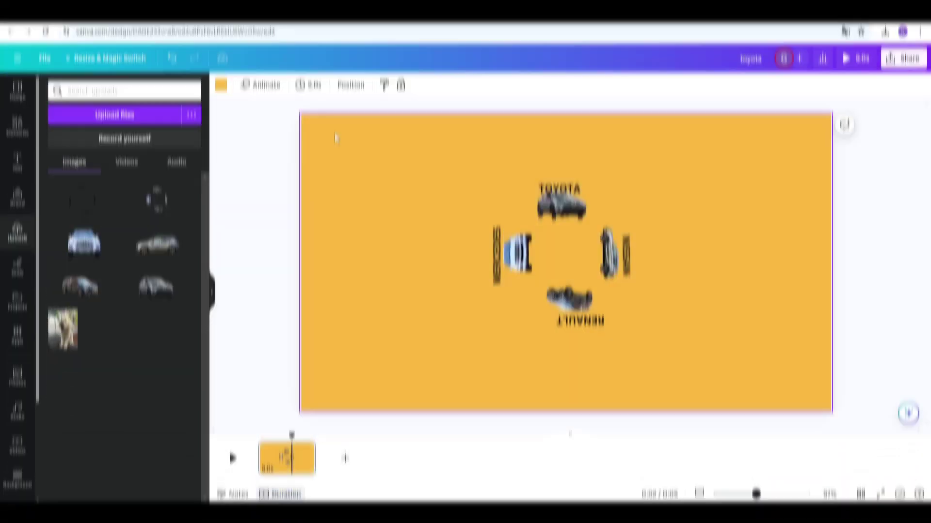
Step: Enlarge the car circle and label images together beyond the page edges, keeping the ring centred and all labels inside the page
{"action": "left_click_drag", "start_coordinate": [334, 128], "coordinate": [772, 377]}
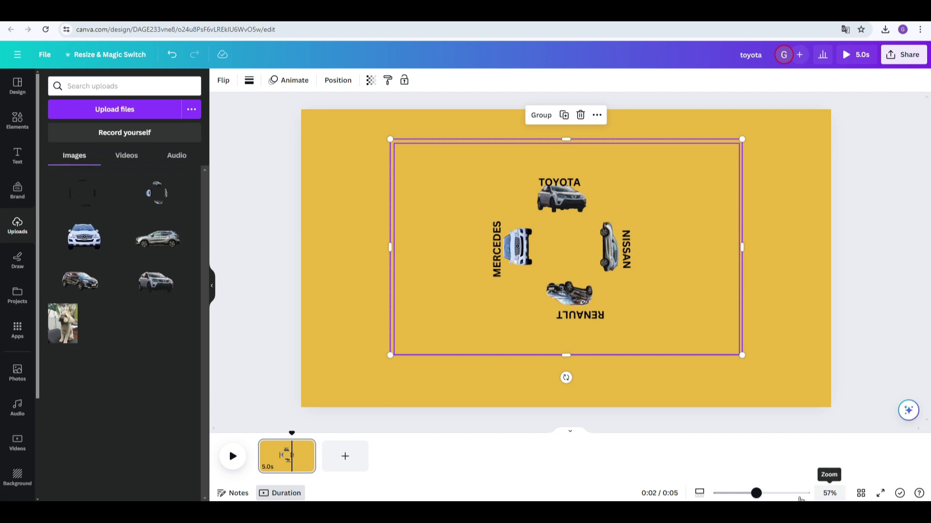
{"action": "left_click_drag", "start_coordinate": [756, 493], "coordinate": [735, 494]}
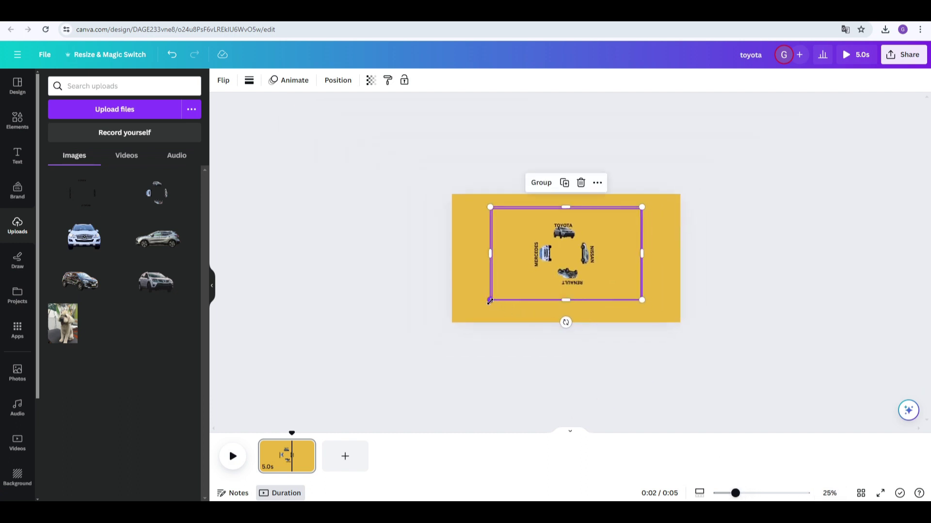
{"action": "left_click_drag", "start_coordinate": [491, 301], "coordinate": [443, 343]}
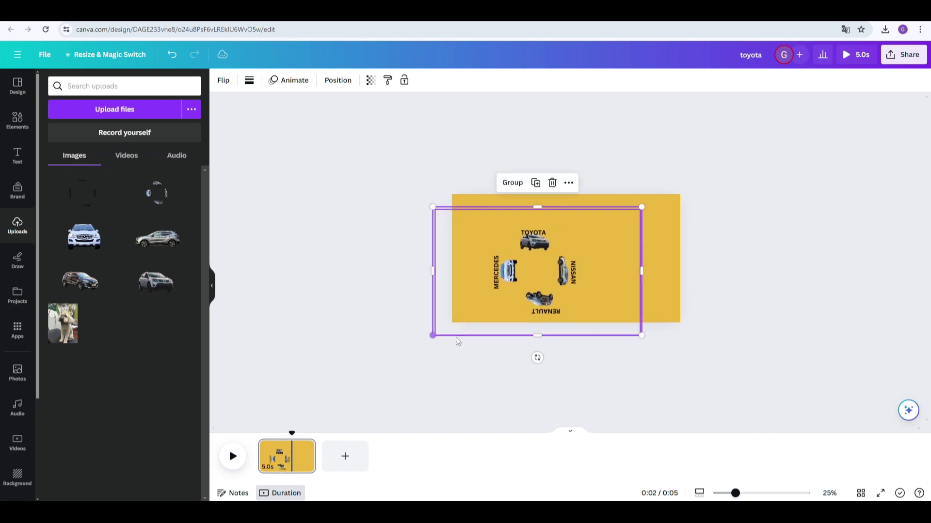
{"action": "left_click_drag", "start_coordinate": [641, 207], "coordinate": [704, 172]}
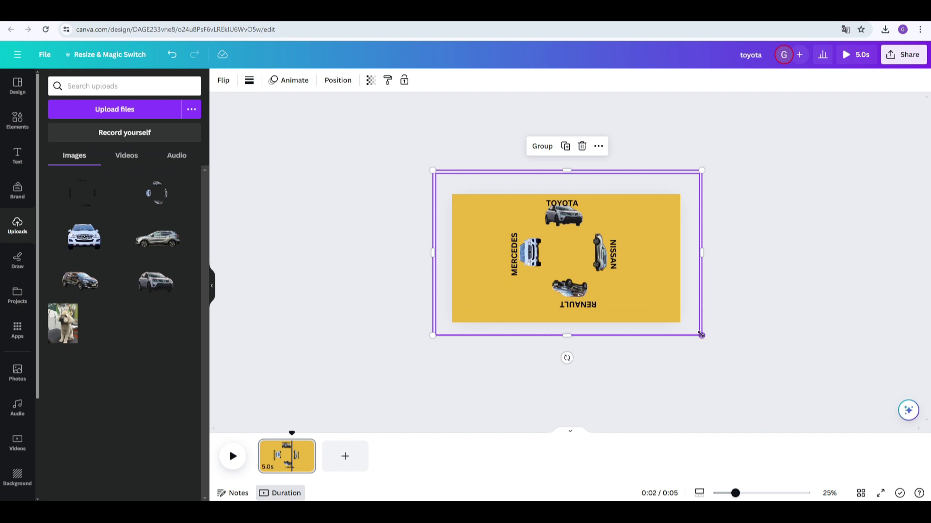
{"action": "left_click_drag", "start_coordinate": [701, 335], "coordinate": [717, 345]}
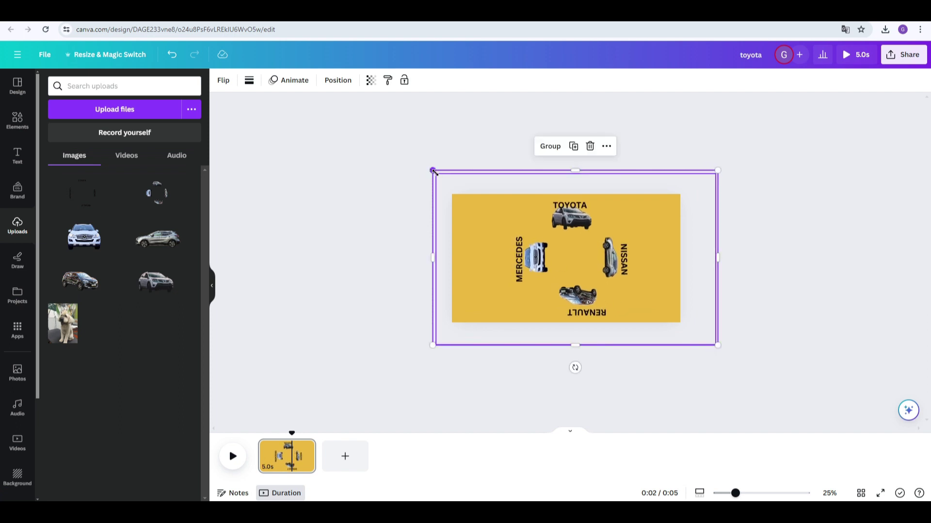
{"action": "mouse_move", "coordinate": [432, 171]}
{"action": "left_mouse_down"}
{"action": "mouse_move", "coordinate": [420, 163]}
{"action": "mouse_move", "coordinate": [427, 176]}
{"action": "left_mouse_up"}
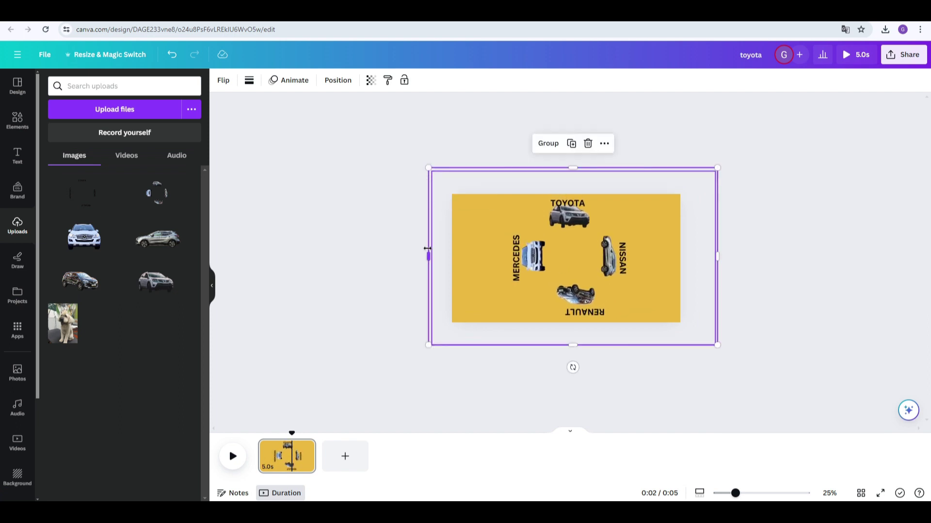
{"action": "left_click_drag", "start_coordinate": [429, 260], "coordinate": [411, 260]}
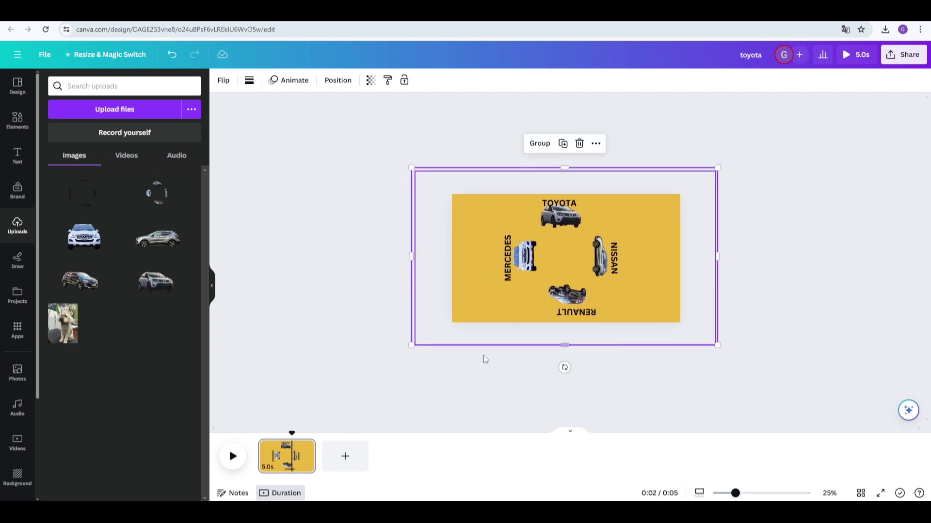
{"action": "left_click", "coordinate": [510, 386]}
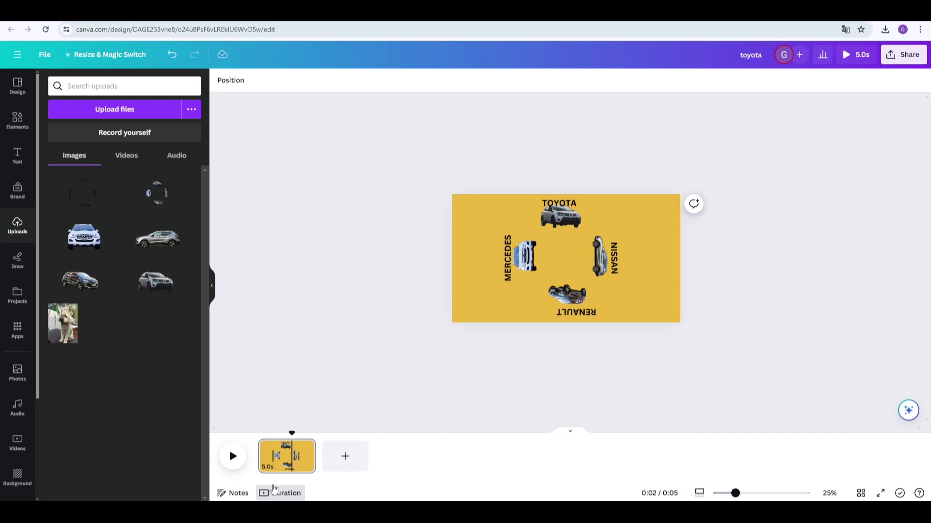
Step: Duplicate the page containing the enlarged car circle and labels
{"action": "mouse_move", "coordinate": [305, 453]}
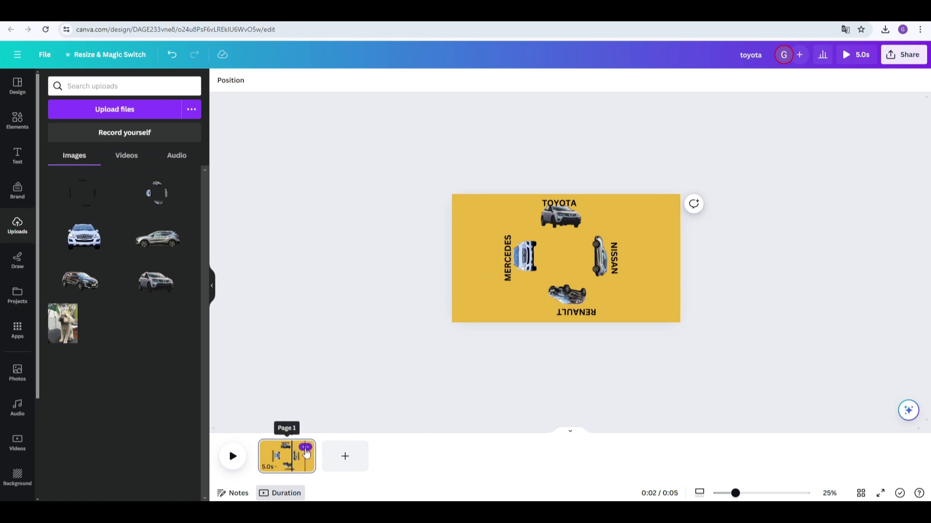
{"action": "left_click", "coordinate": [305, 453]}
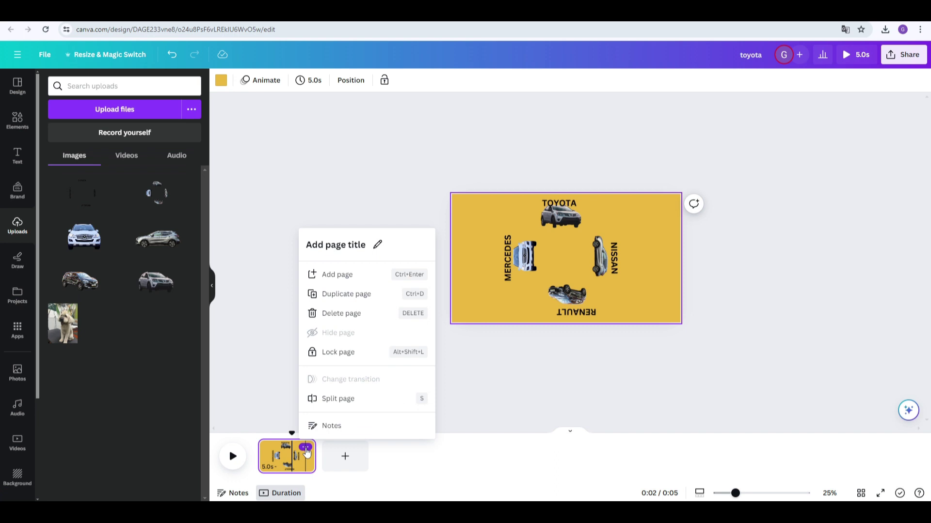
{"action": "left_click", "coordinate": [346, 295]}
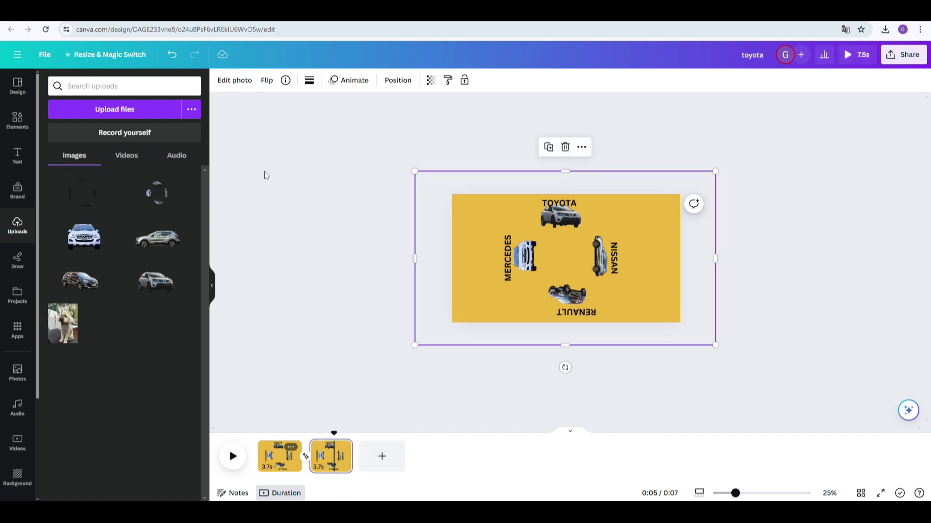
Step: Fill the duplicated page's background with the linear gradient 90° from #cdffd8 to #94b9ff
{"action": "left_click", "coordinate": [398, 81]}
{"action": "left_click", "coordinate": [125, 209]}
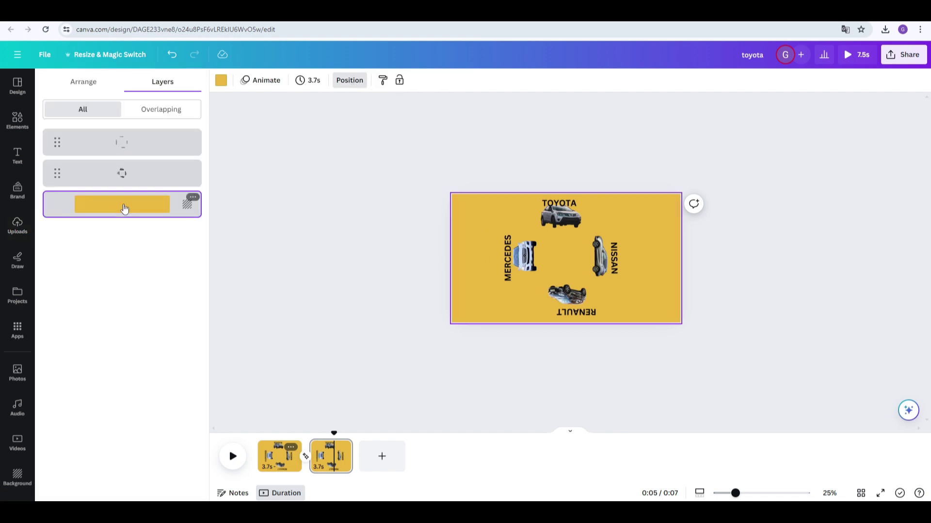
{"action": "left_click", "coordinate": [221, 81]}
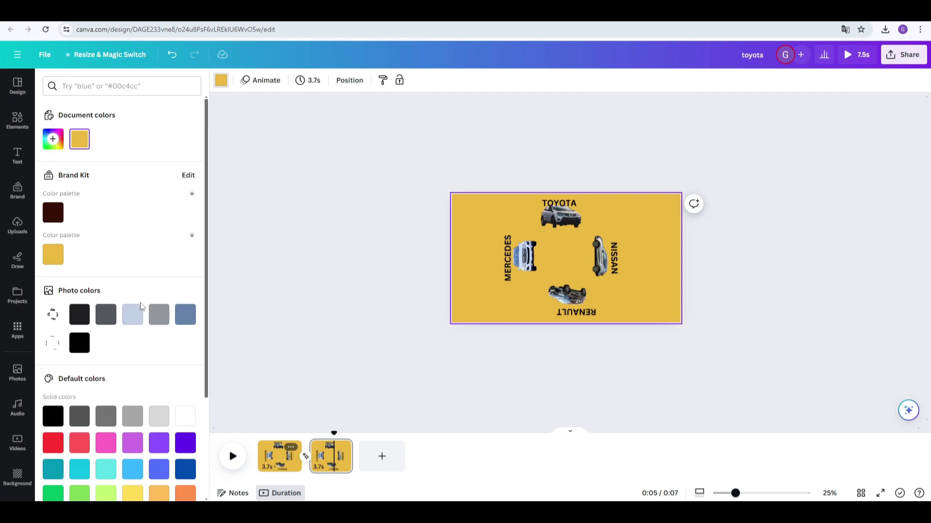
{"action": "scroll", "coordinate": [142, 307], "scroll_direction": "down", "scroll_amount": 3}
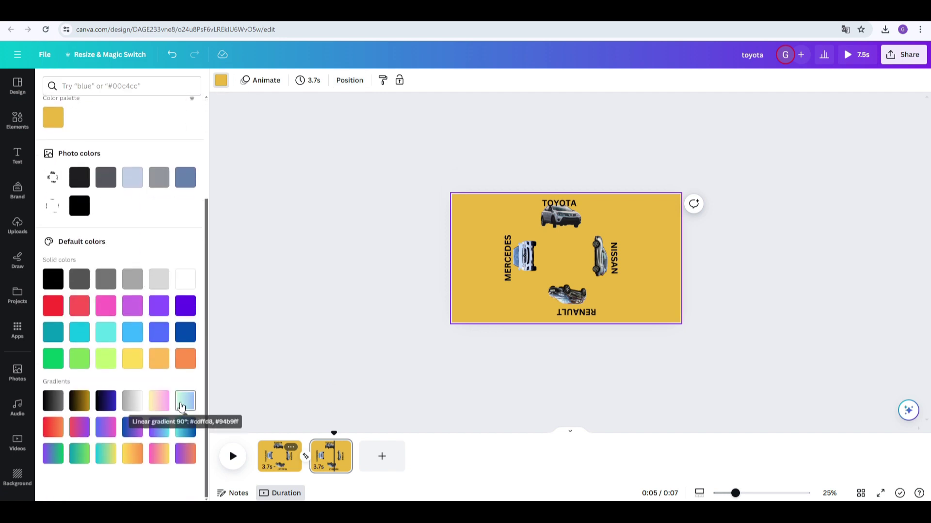
{"action": "left_click", "coordinate": [183, 406]}
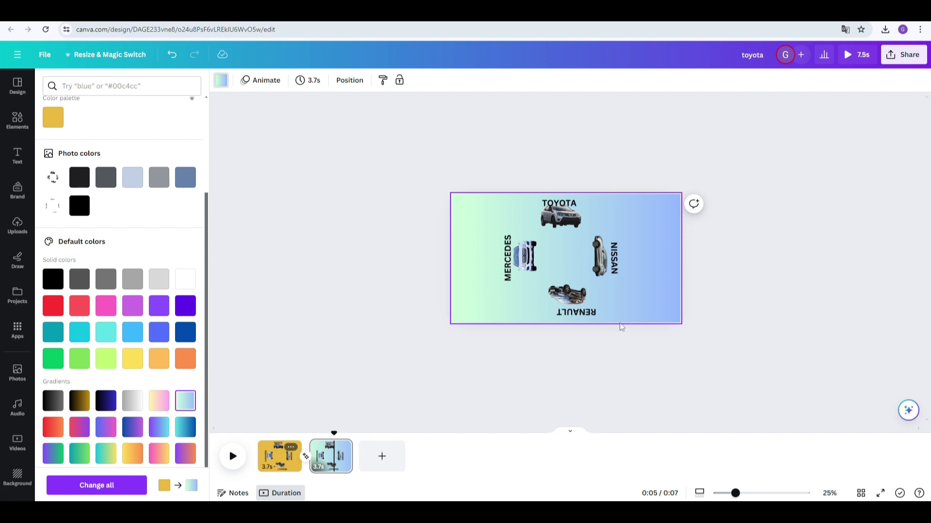
Step: Enlarge the car circle image far beyond the page and position it so only the Toyota car shows, centred in the lower half
{"action": "left_click", "coordinate": [350, 80]}
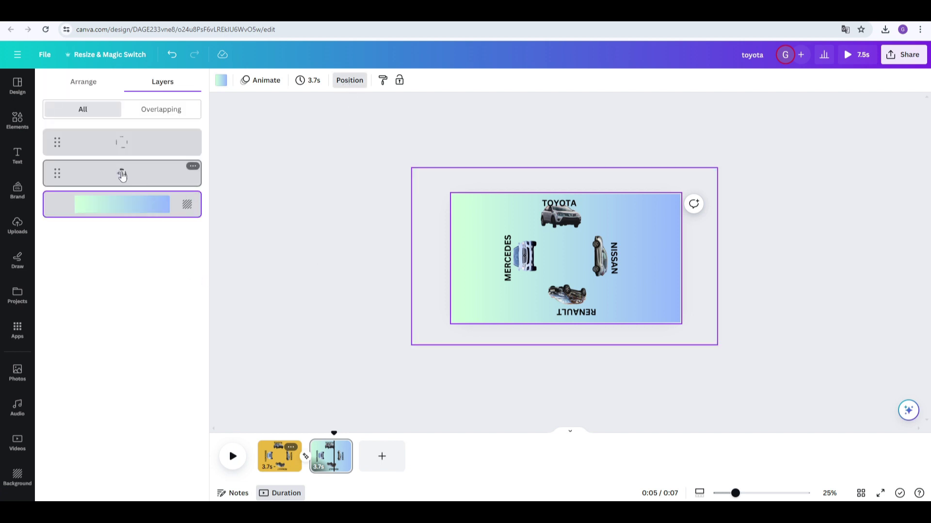
{"action": "left_click", "coordinate": [123, 175]}
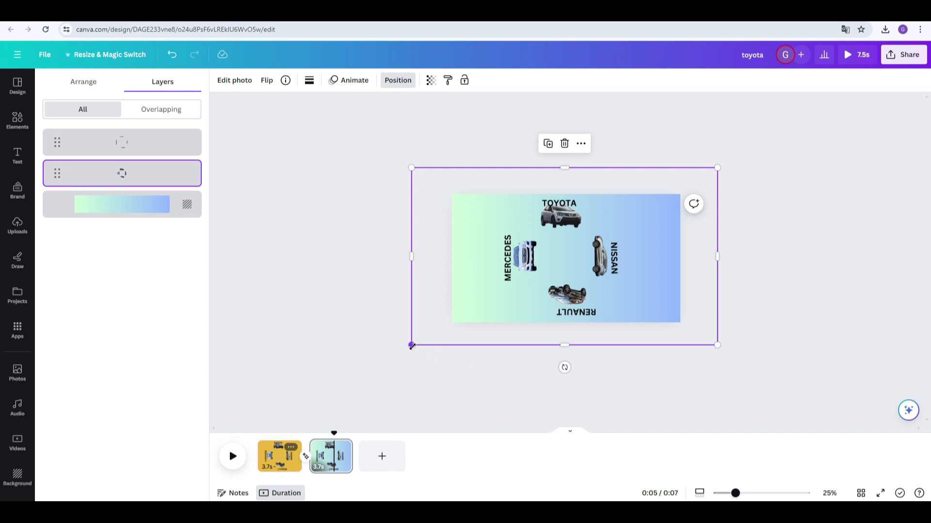
{"action": "left_click_drag", "start_coordinate": [412, 345], "coordinate": [304, 408]}
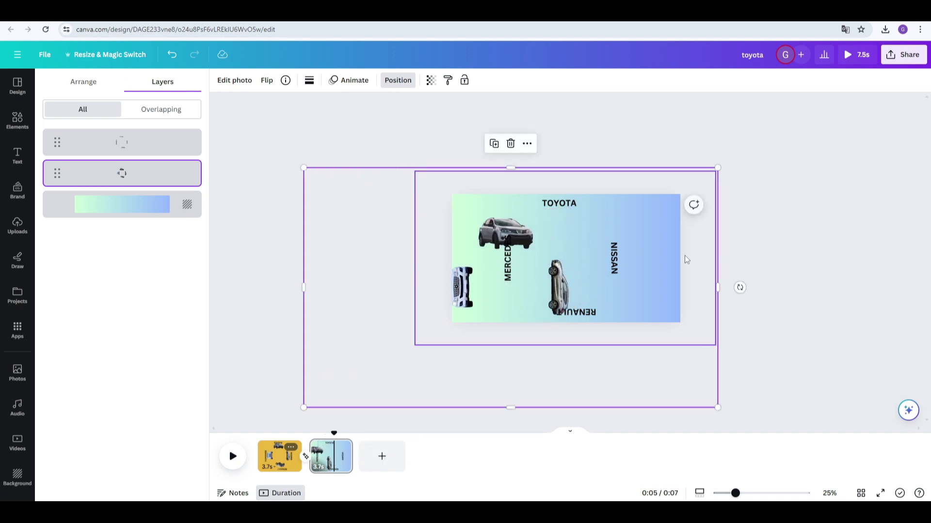
{"action": "left_click_drag", "start_coordinate": [717, 168], "coordinate": [818, 109]}
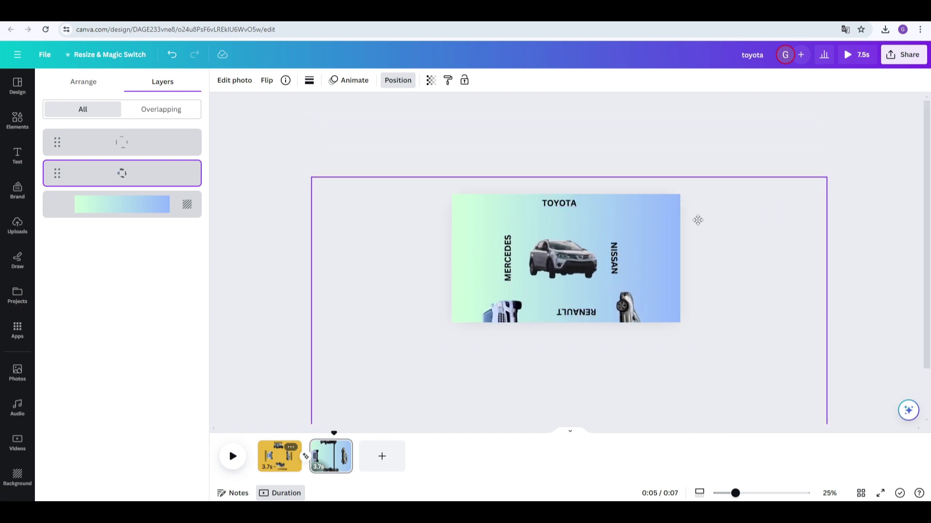
{"action": "left_click_drag", "start_coordinate": [826, 176], "coordinate": [855, 128]}
{"action": "left_click_drag", "start_coordinate": [310, 153], "coordinate": [244, 113]}
{"action": "left_click_drag", "start_coordinate": [357, 210], "coordinate": [372, 262]}
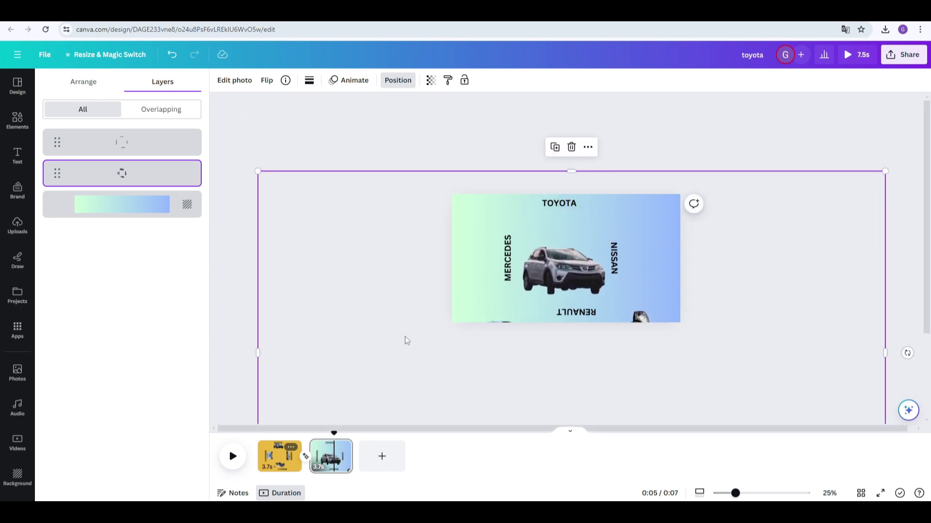
{"action": "left_click_drag", "start_coordinate": [257, 171], "coordinate": [208, 132]}
{"action": "left_click_drag", "start_coordinate": [338, 215], "coordinate": [370, 238]}
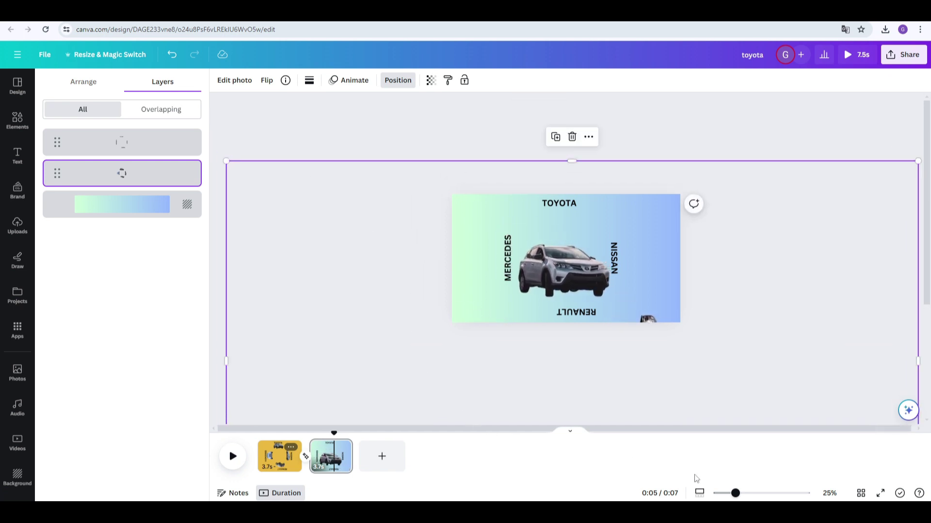
{"action": "left_click", "coordinate": [721, 494]}
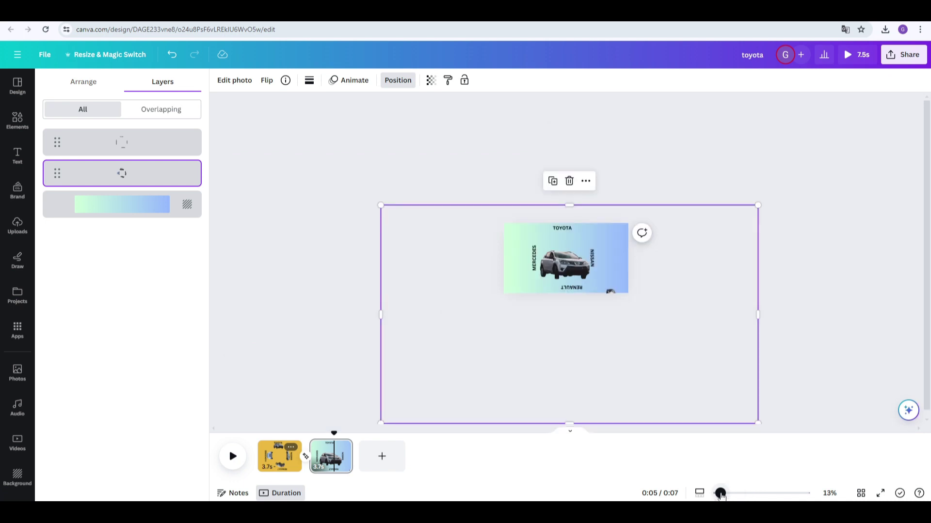
{"action": "left_click_drag", "start_coordinate": [383, 206], "coordinate": [349, 184]}
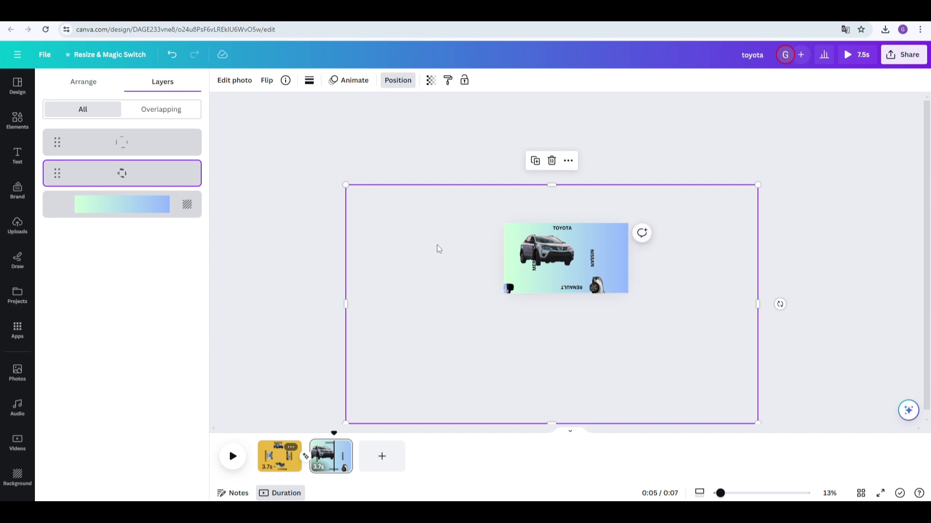
{"action": "left_click_drag", "start_coordinate": [437, 246], "coordinate": [455, 266]}
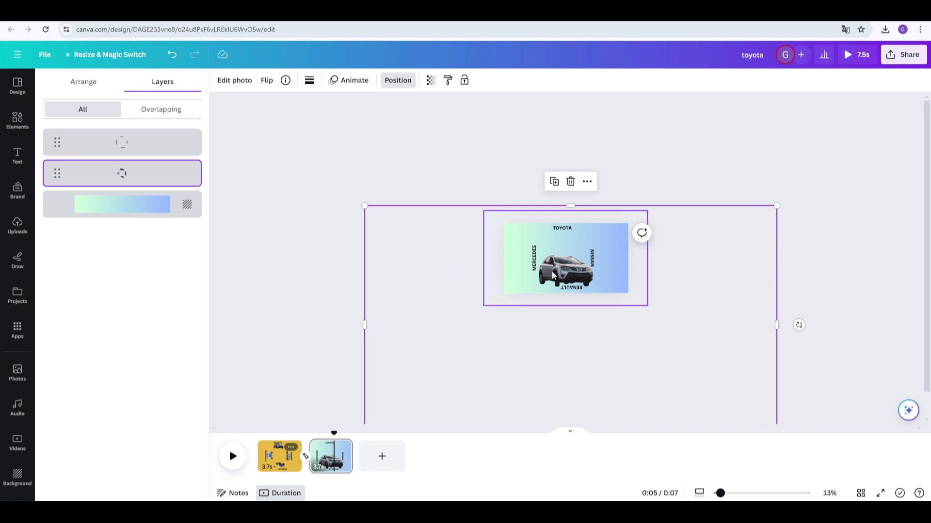
Step: Enlarge the brand label image and position it so the TOYOTA label sits centred just above the Toyota car
{"action": "left_click", "coordinate": [120, 146]}
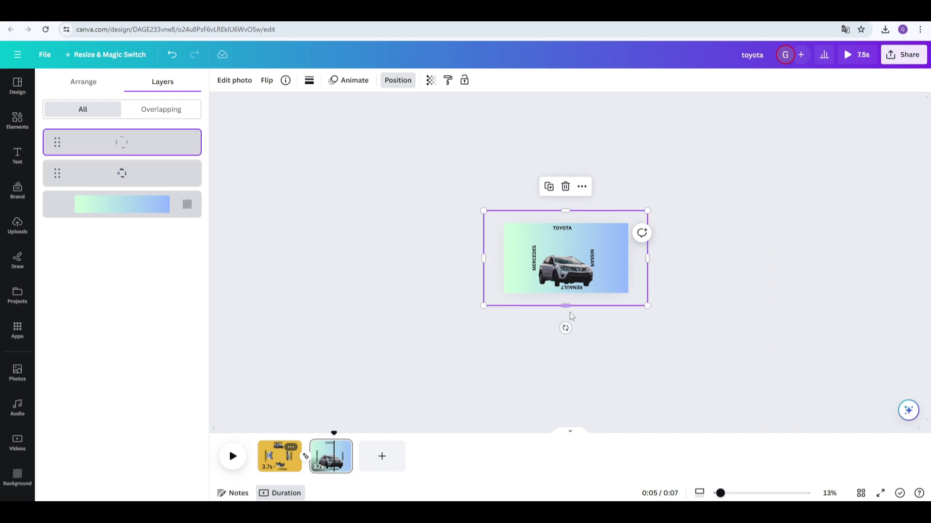
{"action": "left_click_drag", "start_coordinate": [647, 306], "coordinate": [698, 335]}
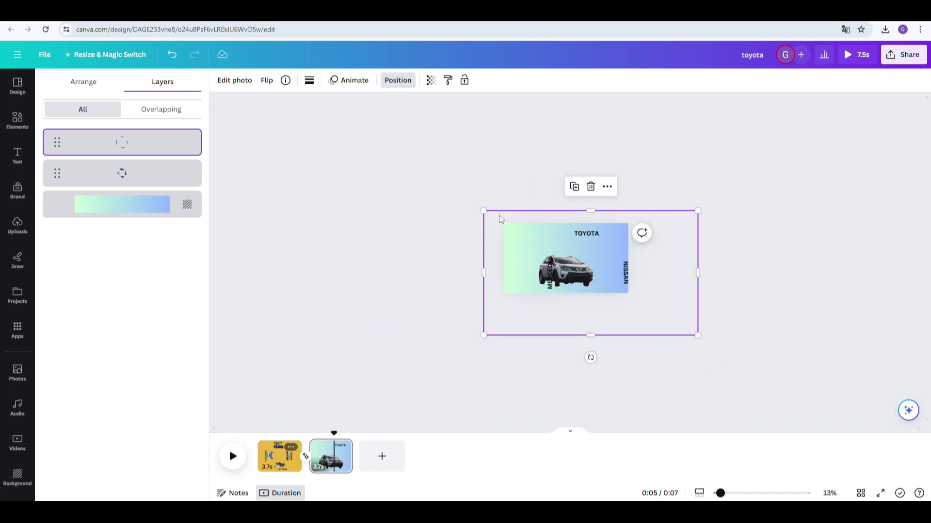
{"action": "left_click_drag", "start_coordinate": [483, 210], "coordinate": [443, 188]}
{"action": "left_click_drag", "start_coordinate": [556, 242], "coordinate": [569, 274]}
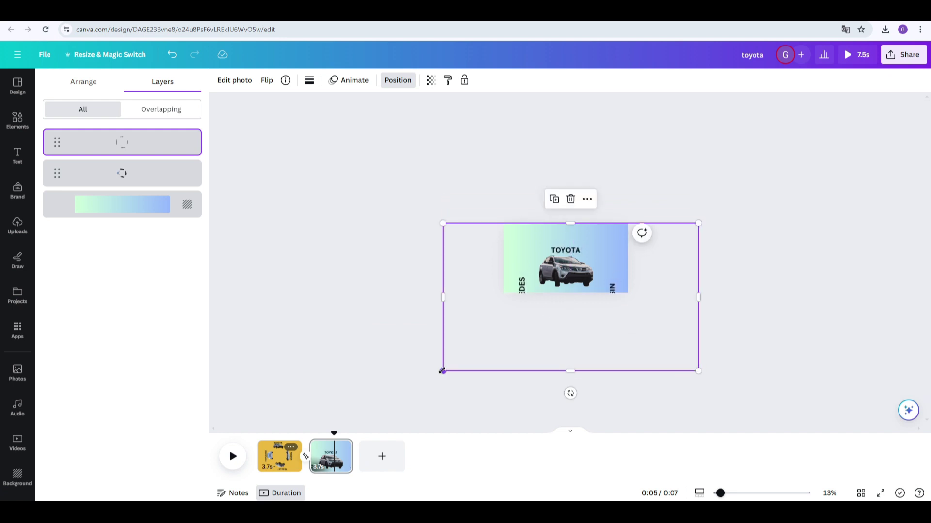
{"action": "left_click_drag", "start_coordinate": [442, 372], "coordinate": [430, 378]}
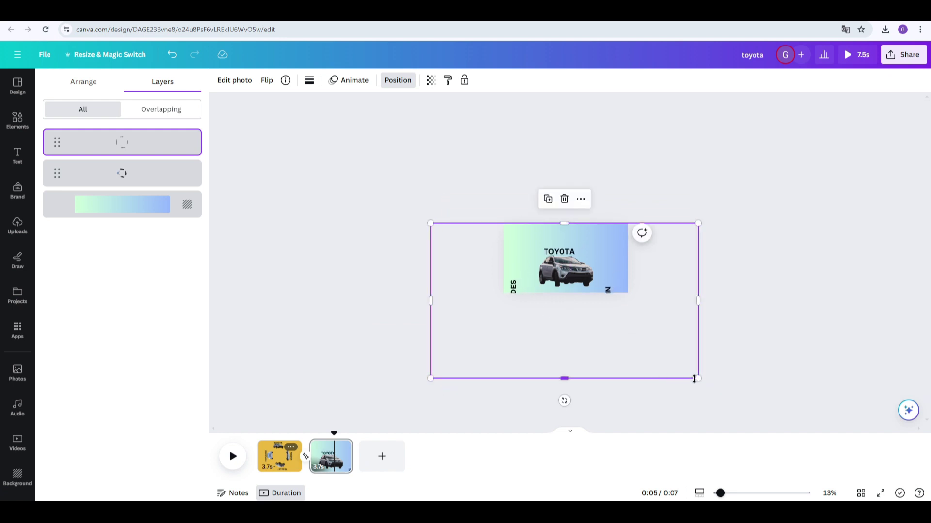
{"action": "left_click_drag", "start_coordinate": [694, 379], "coordinate": [751, 420]}
{"action": "left_click_drag", "start_coordinate": [663, 351], "coordinate": [646, 346]}
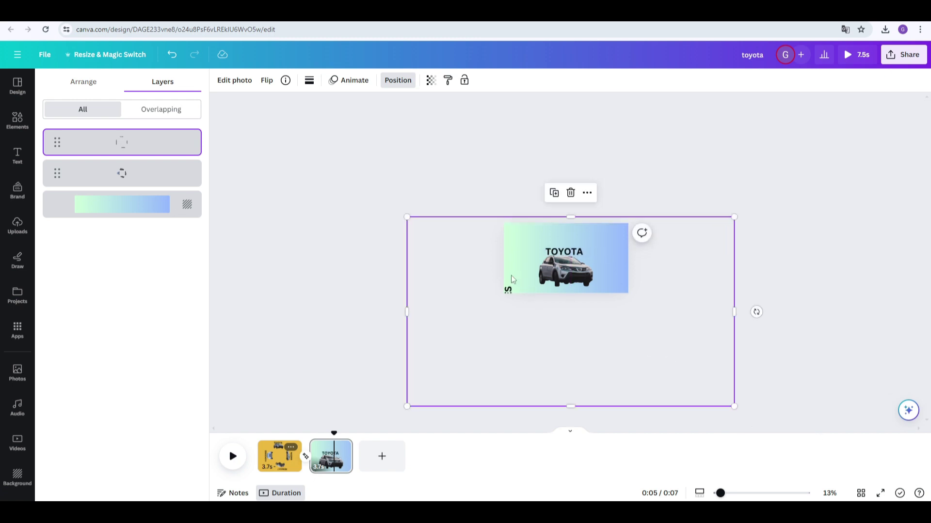
Step: Crop the left side of the brand label image until the MERCEDES text is cut off the page
{"action": "left_click_drag", "start_coordinate": [406, 312], "coordinate": [511, 309]}
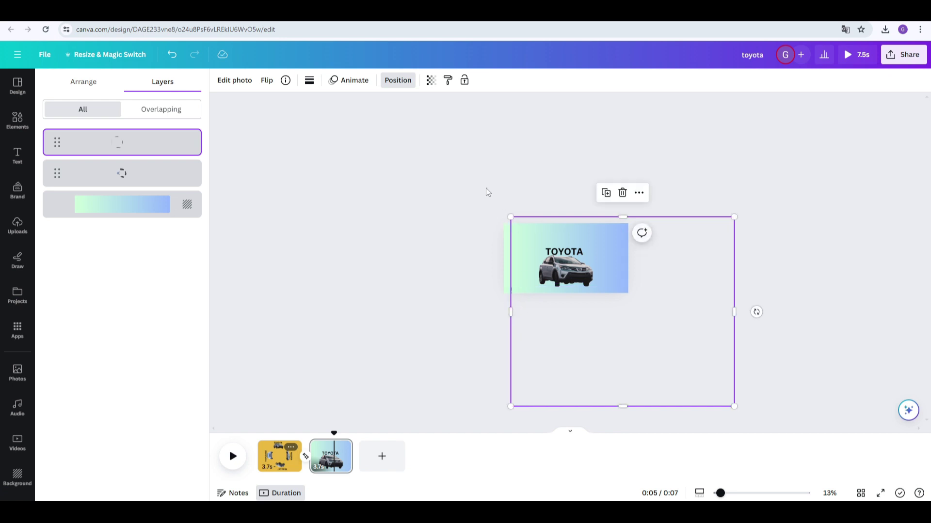
{"action": "left_click", "coordinate": [517, 260]}
{"action": "left_click", "coordinate": [482, 262]}
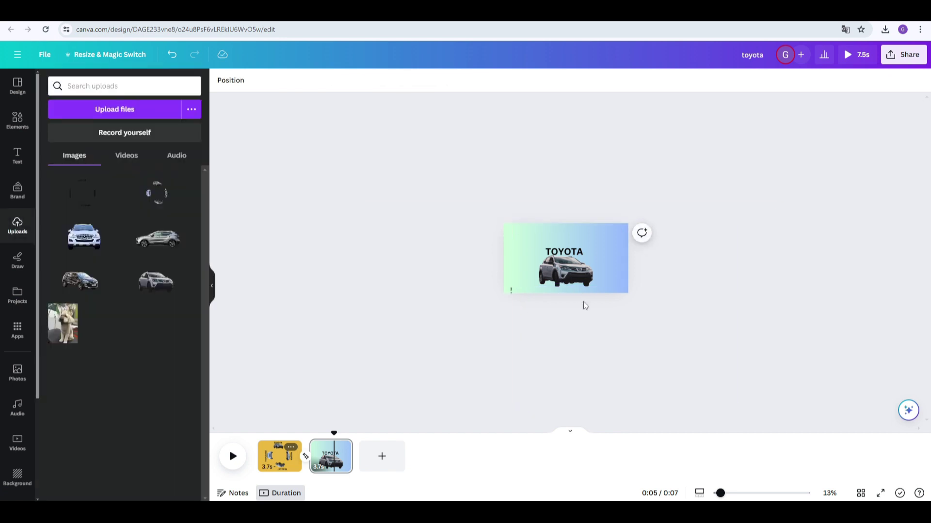
{"action": "left_click", "coordinate": [570, 266]}
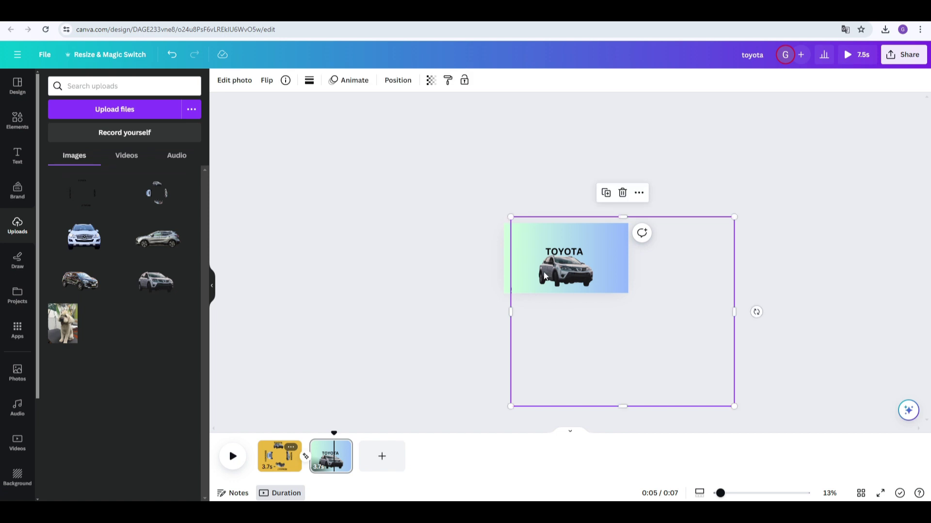
{"action": "left_click_drag", "start_coordinate": [510, 312], "coordinate": [519, 311]}
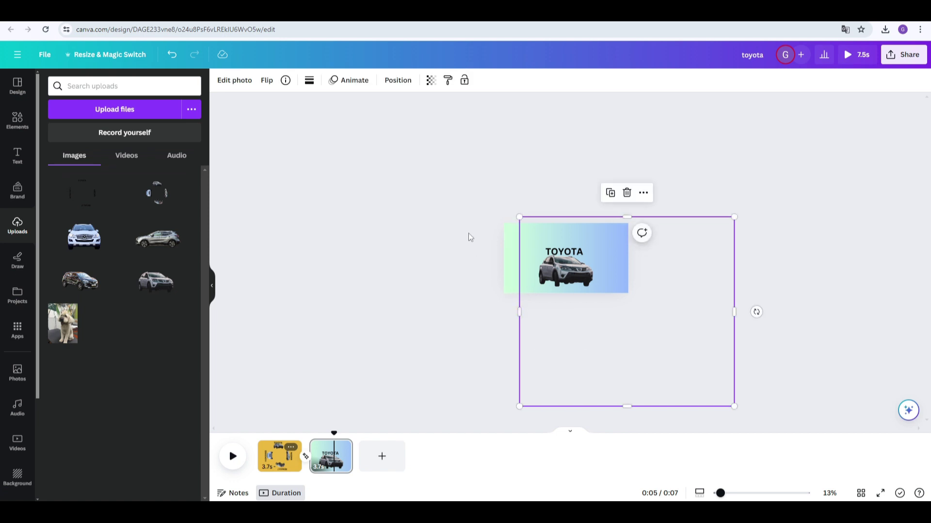
{"action": "left_click", "coordinate": [456, 220]}
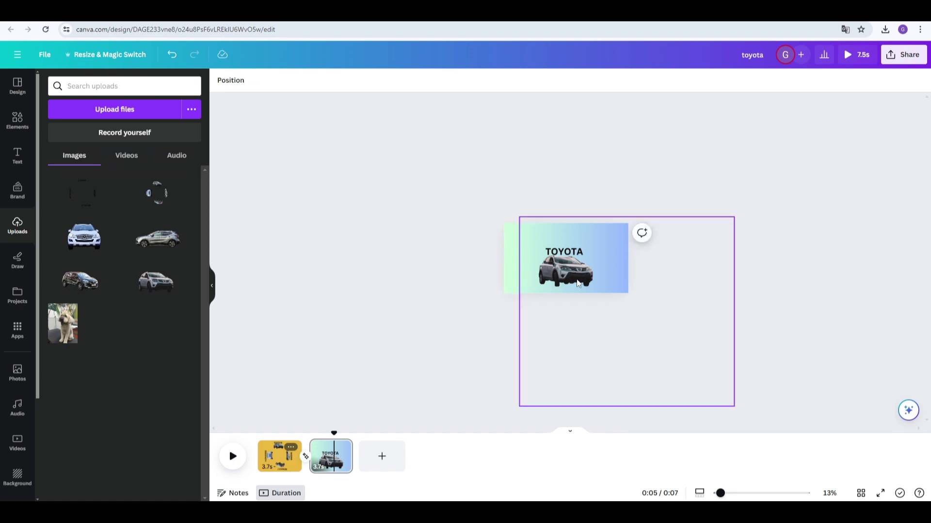
Step: Duplicate the gradient page showing the Toyota car and label
{"action": "mouse_move", "coordinate": [720, 494]}
{"action": "left_mouse_down"}
{"action": "mouse_move", "coordinate": [754, 494]}
{"action": "mouse_move", "coordinate": [725, 494]}
{"action": "left_mouse_up"}
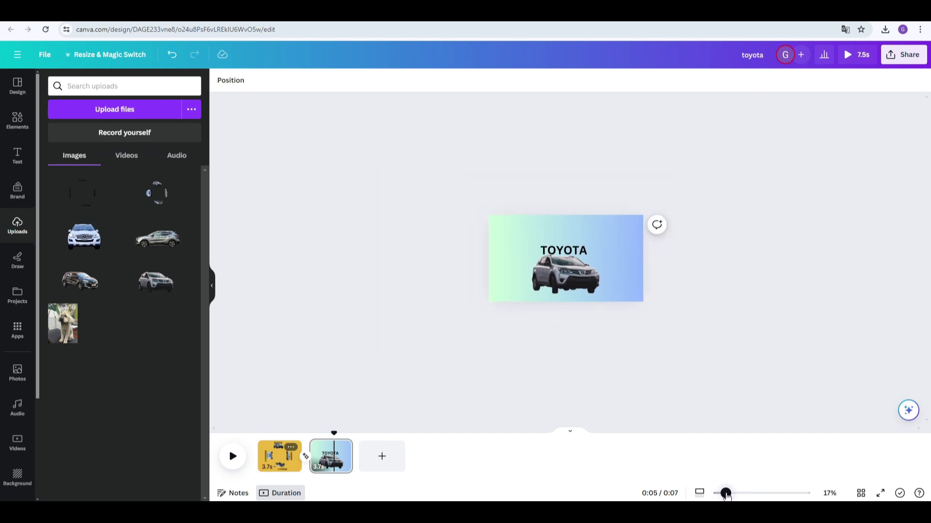
{"action": "left_click", "coordinate": [342, 449]}
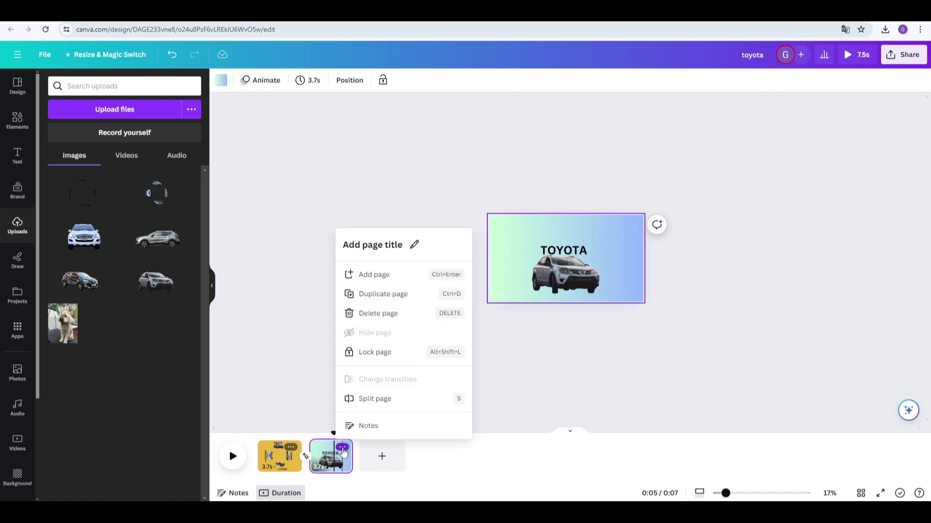
{"action": "left_click", "coordinate": [381, 294]}
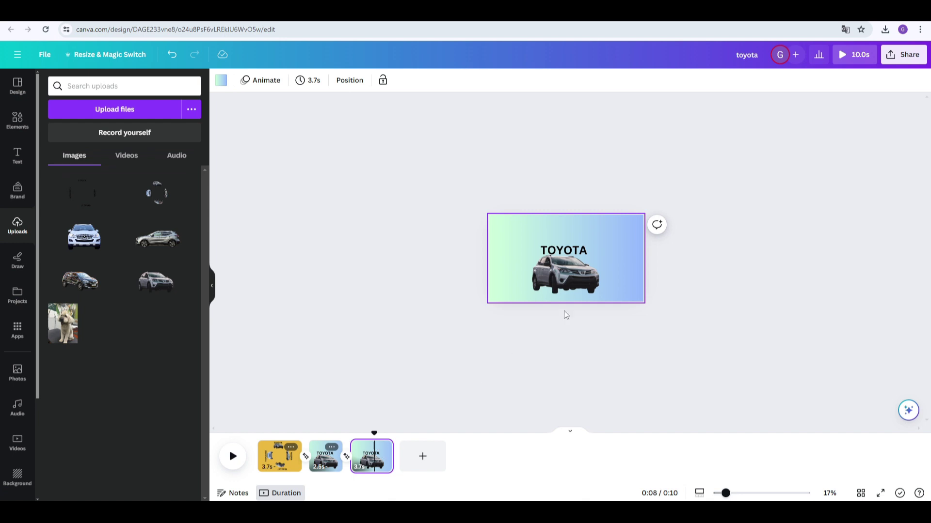
Step: Rotate the car circle on the new page a quarter turn counterclockwise so the Nissan car stands upright on the page
{"action": "left_click", "coordinate": [568, 274]}
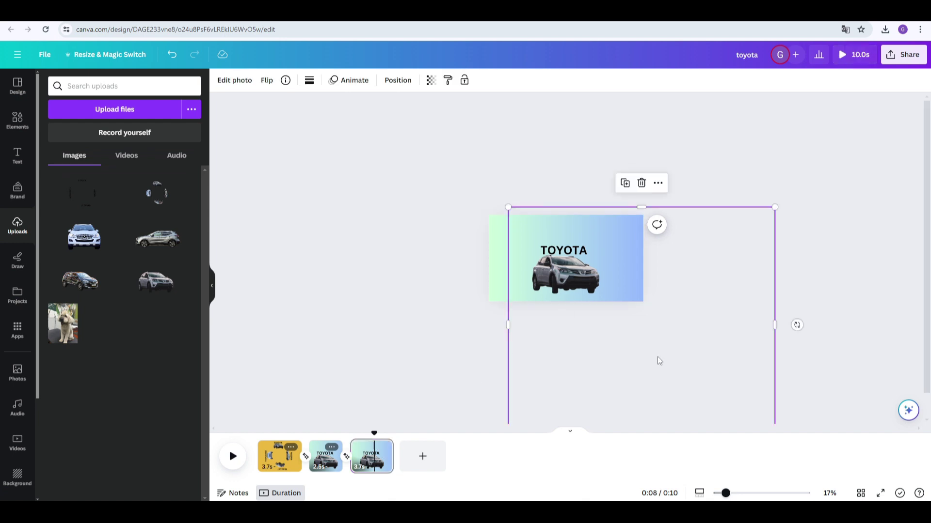
{"action": "left_click_drag", "start_coordinate": [726, 493], "coordinate": [719, 495]}
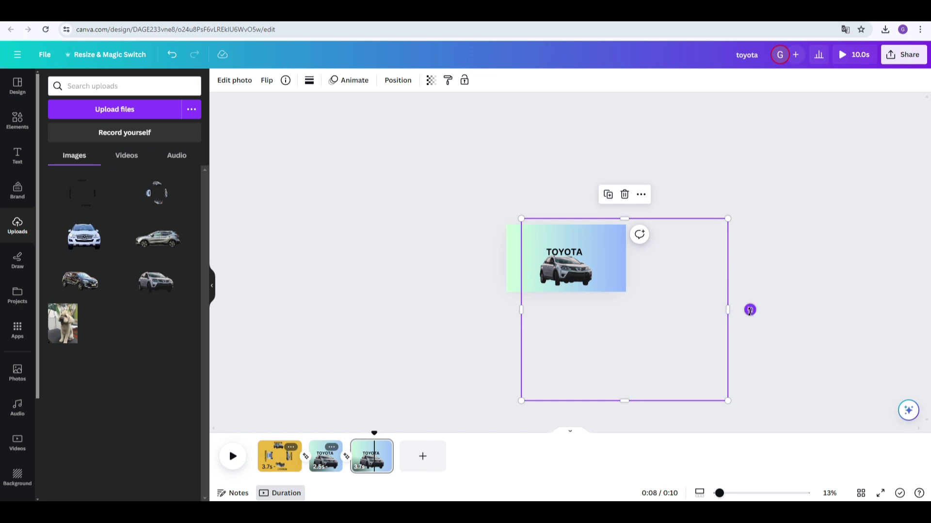
{"action": "mouse_move", "coordinate": [750, 310]}
{"action": "left_mouse_down"}
{"action": "mouse_move", "coordinate": [750, 293]}
{"action": "mouse_move", "coordinate": [754, 312]}
{"action": "left_mouse_up"}
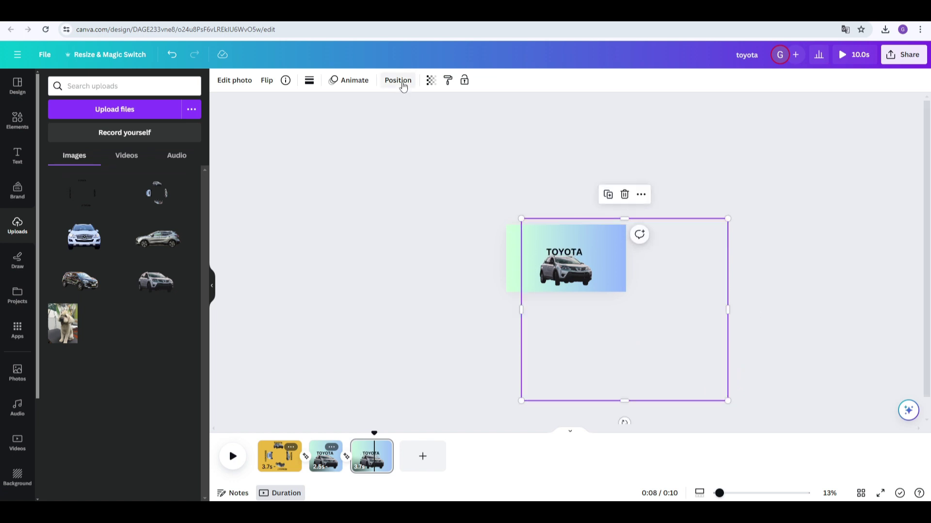
{"action": "left_click", "coordinate": [398, 81]}
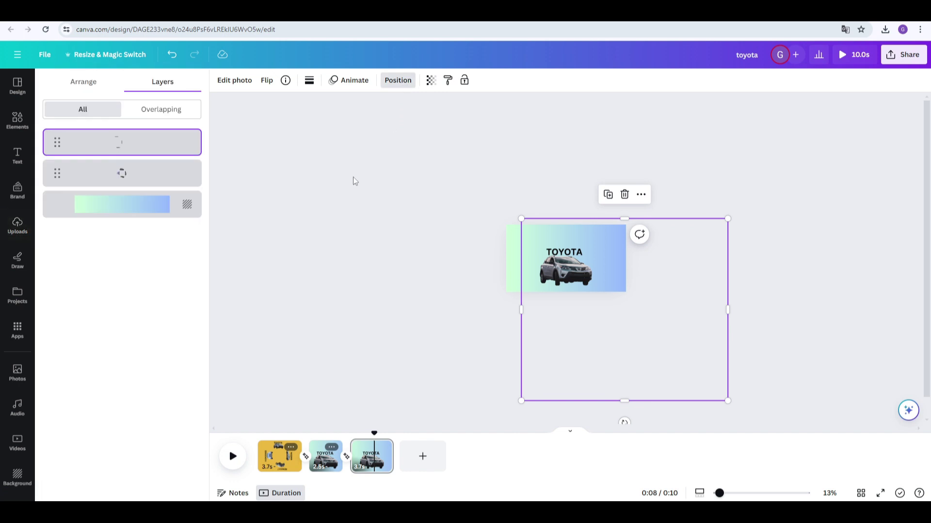
{"action": "left_click", "coordinate": [129, 180]}
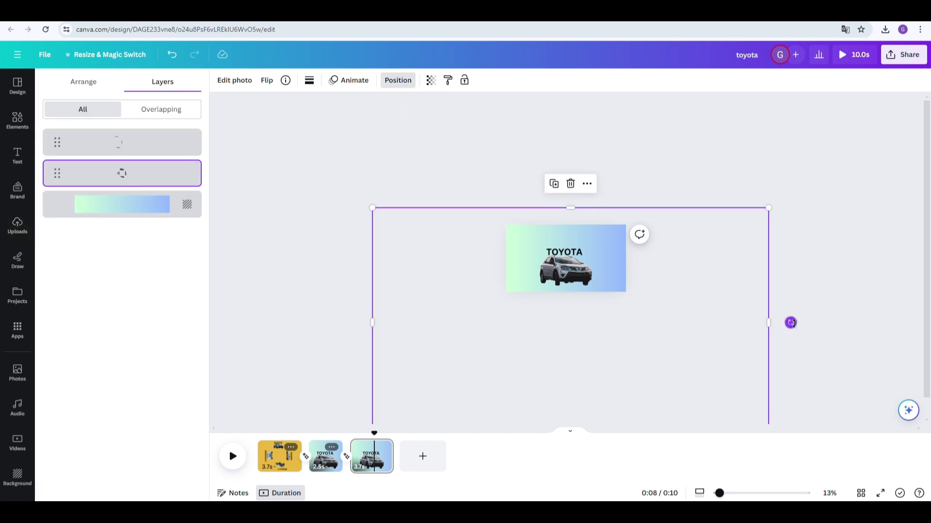
{"action": "left_click_drag", "start_coordinate": [791, 322], "coordinate": [570, 218]}
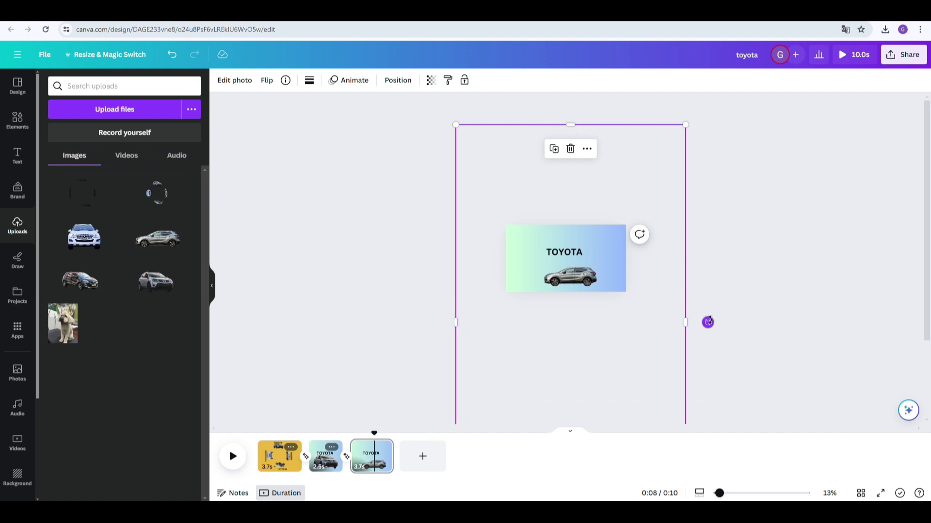
{"action": "left_click_drag", "start_coordinate": [708, 323], "coordinate": [710, 322]}
Step: Enlarge the rotated car circle, centre the Nissan car in the lower part of the page, and show the page's layers
{"action": "left_click_drag", "start_coordinate": [721, 497], "coordinate": [720, 497]}
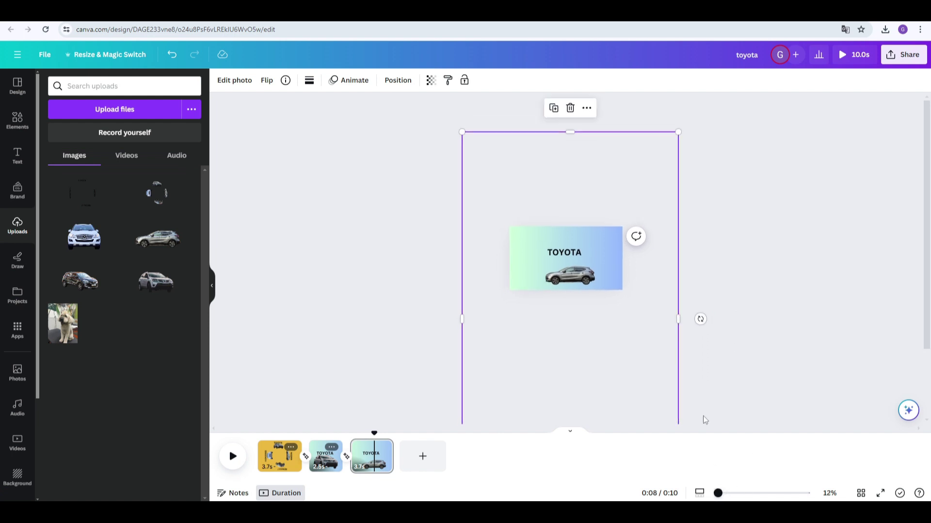
{"action": "left_click_drag", "start_coordinate": [678, 131], "coordinate": [773, 86]}
{"action": "left_click_drag", "start_coordinate": [643, 273], "coordinate": [636, 273]}
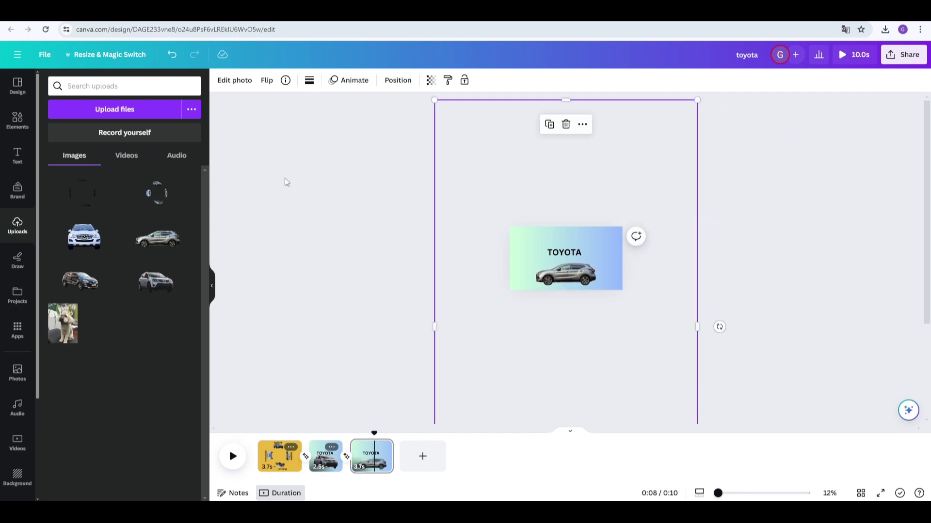
{"action": "left_click", "coordinate": [397, 82]}
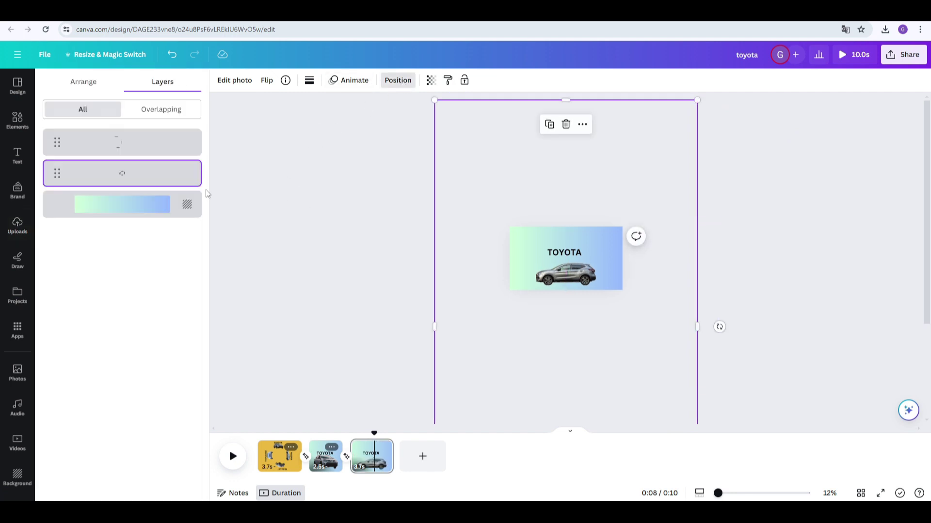
Step: Rotate the brand label image until NISSAN reads upright, place it above the car, and crop away the stray text at the page's right edge
{"action": "left_click", "coordinate": [110, 146]}
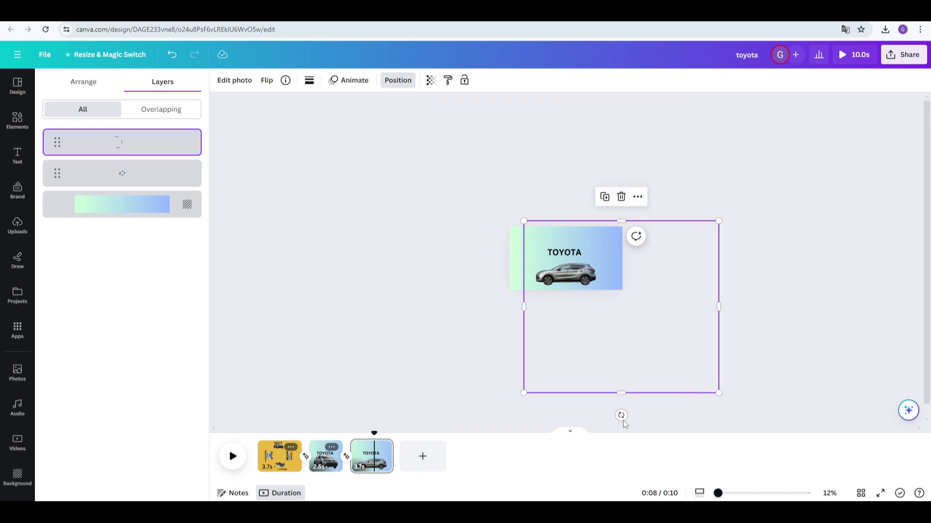
{"action": "left_click_drag", "start_coordinate": [621, 415], "coordinate": [790, 307]}
{"action": "left_click_drag", "start_coordinate": [663, 334], "coordinate": [613, 282]}
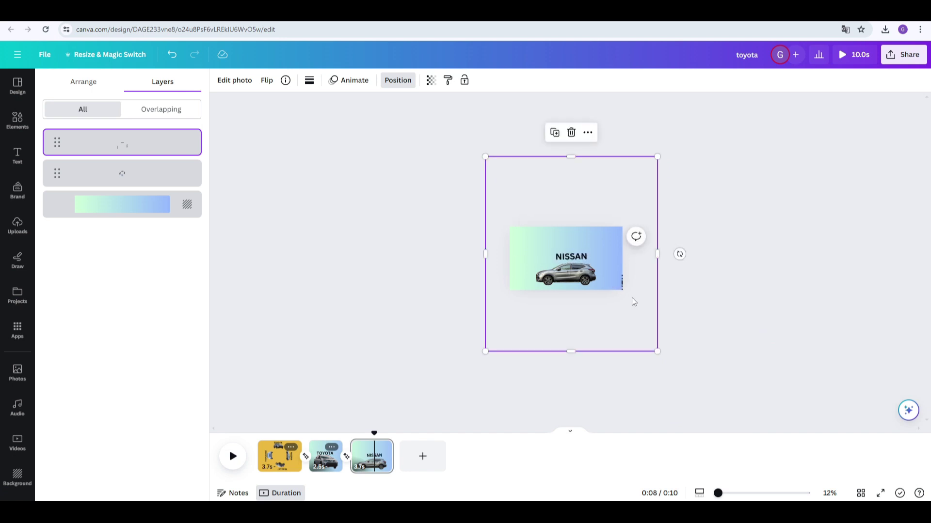
{"action": "left_click_drag", "start_coordinate": [655, 254], "coordinate": [616, 254]}
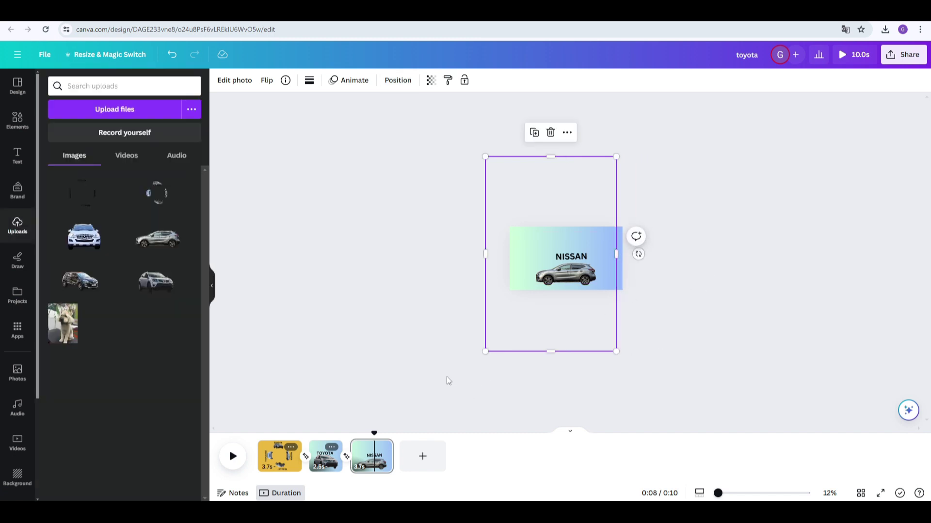
{"action": "left_click", "coordinate": [448, 383]}
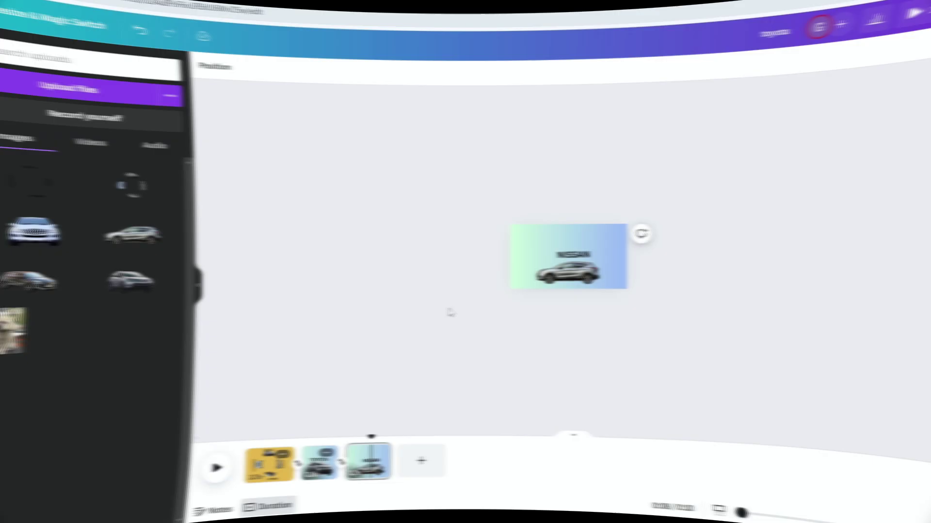
Step: Duplicate the Nissan page and rotate the car circle on the copy a quarter turn so the Renault car stands upright
{"action": "right_click", "coordinate": [373, 455]}
{"action": "left_click", "coordinate": [407, 291]}
{"action": "left_click", "coordinate": [350, 79]}
{"action": "left_click", "coordinate": [123, 171]}
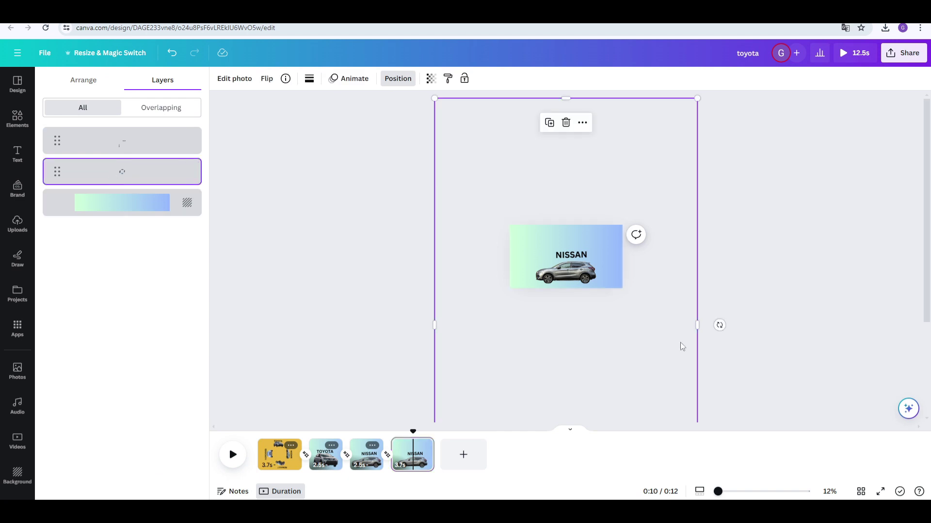
{"action": "left_click_drag", "start_coordinate": [719, 324], "coordinate": [561, 191]}
Step: Rotate the brand label image on the Renault car page, restore its cropped sides, and enlarge it so RENAULT reads upright across the page
{"action": "left_click", "coordinate": [562, 194]}
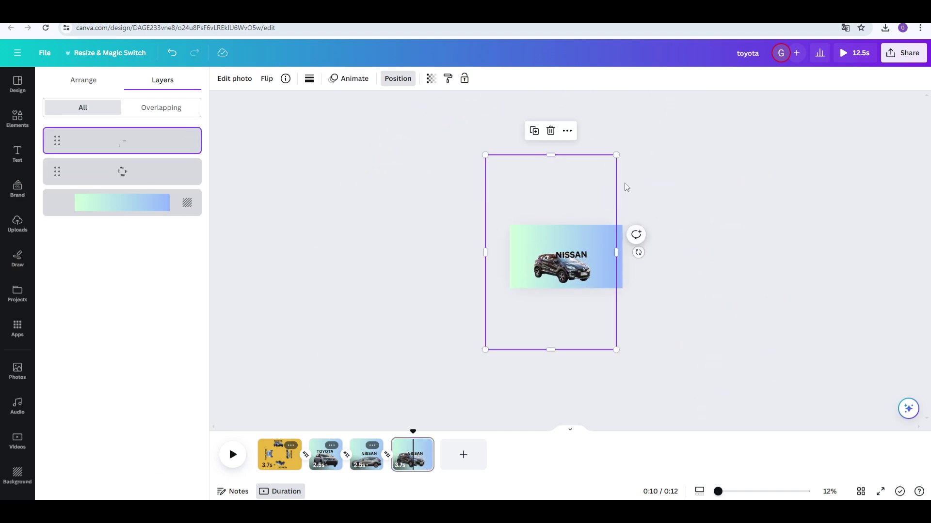
{"action": "left_click_drag", "start_coordinate": [638, 252], "coordinate": [544, 175]}
{"action": "left_click_drag", "start_coordinate": [448, 194], "coordinate": [519, 228]}
{"action": "left_click_drag", "start_coordinate": [497, 278], "coordinate": [624, 287]}
{"action": "left_click_drag", "start_coordinate": [509, 255], "coordinate": [498, 258]}
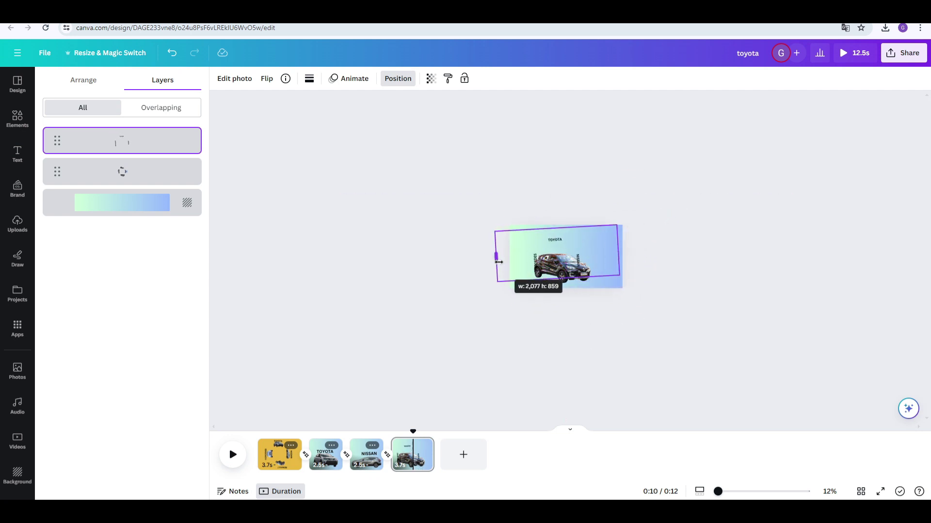
{"action": "left_click_drag", "start_coordinate": [564, 287], "coordinate": [558, 315]}
{"action": "left_click_drag", "start_coordinate": [622, 303], "coordinate": [733, 416]}
{"action": "left_click_drag", "start_coordinate": [677, 372], "coordinate": [660, 367]}
Step: Resize the car circle and centre the Renault car beneath the RENAULT label
{"action": "left_click", "coordinate": [519, 305]}
{"action": "left_click_drag", "start_coordinate": [338, 193], "coordinate": [309, 170]}
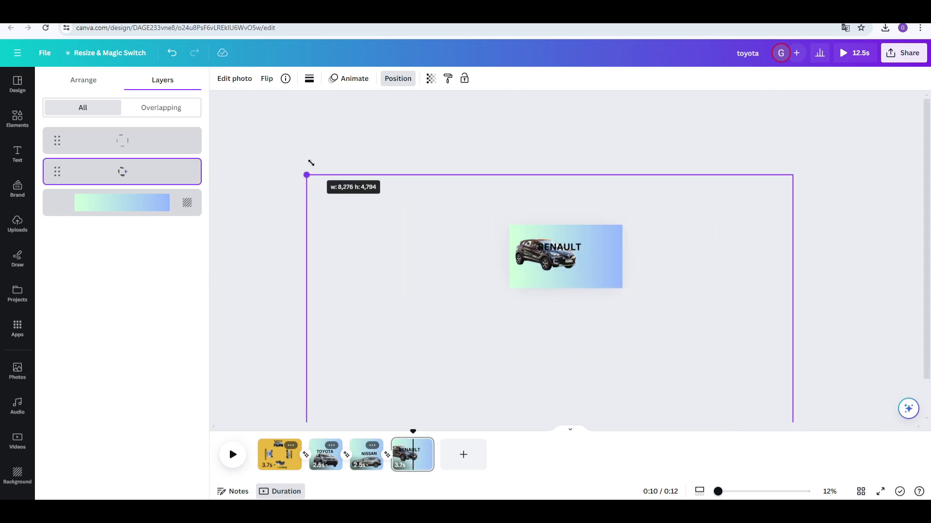
{"action": "left_click_drag", "start_coordinate": [387, 247], "coordinate": [404, 265]}
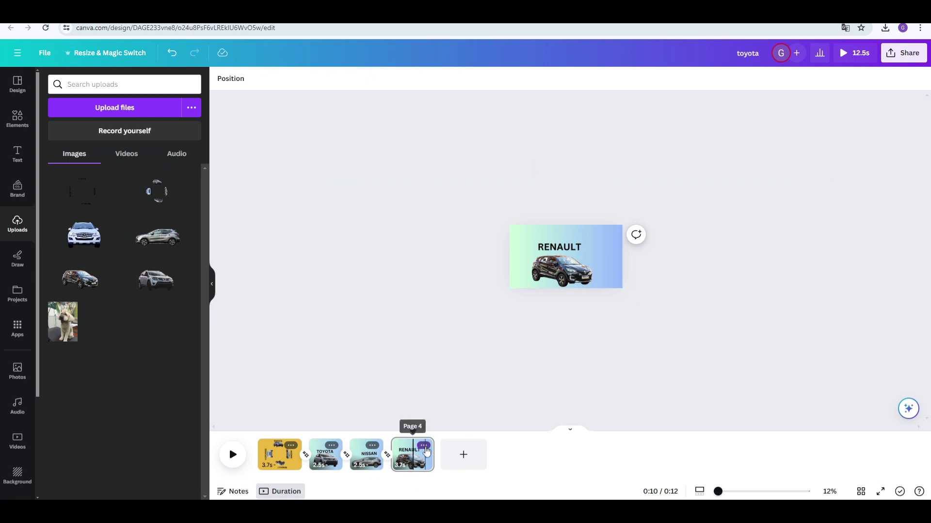
Step: Duplicate the Renault page and rotate the car circle on the copy to 90° so the Mercedes car stands upright
{"action": "left_click", "coordinate": [414, 445]}
{"action": "left_click", "coordinate": [473, 294]}
{"action": "left_click", "coordinate": [593, 252]}
{"action": "left_click", "coordinate": [396, 78]}
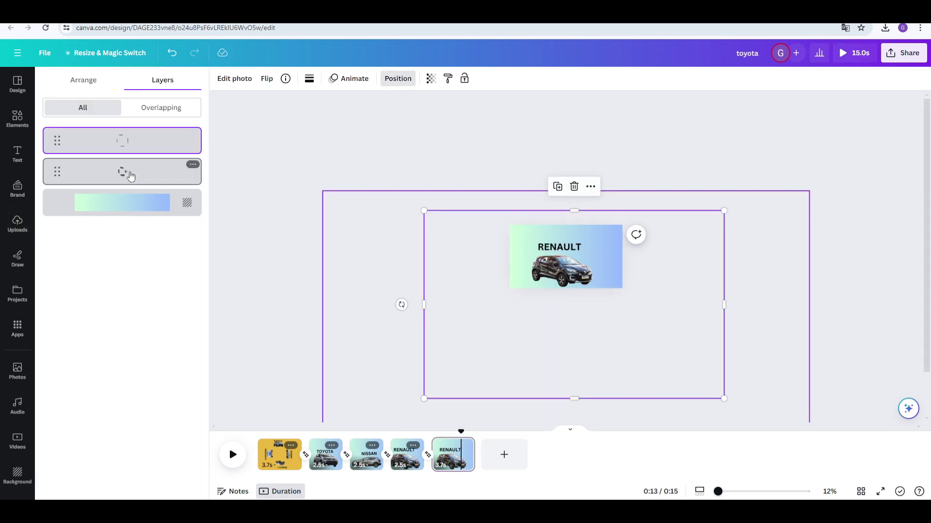
{"action": "left_click", "coordinate": [122, 171]}
{"action": "left_click_drag", "start_coordinate": [300, 332], "coordinate": [568, 406]}
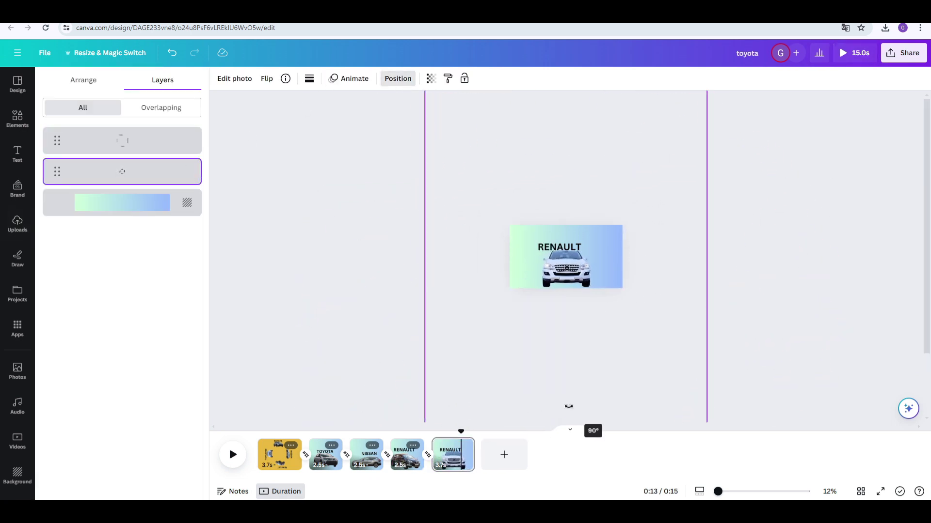
Step: Rotate the brand label image and place MERCEDES above the car, and delete the yellow first page
{"action": "left_click", "coordinate": [122, 140]}
{"action": "left_click_drag", "start_coordinate": [401, 304], "coordinate": [458, 306]}
{"action": "left_click_drag", "start_coordinate": [574, 272], "coordinate": [586, 338]}
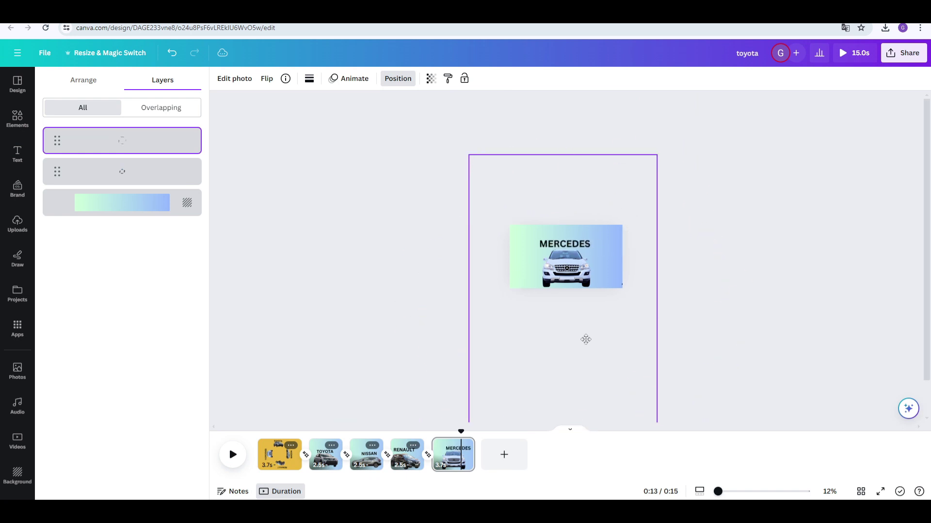
{"action": "key", "text": "Delete"}
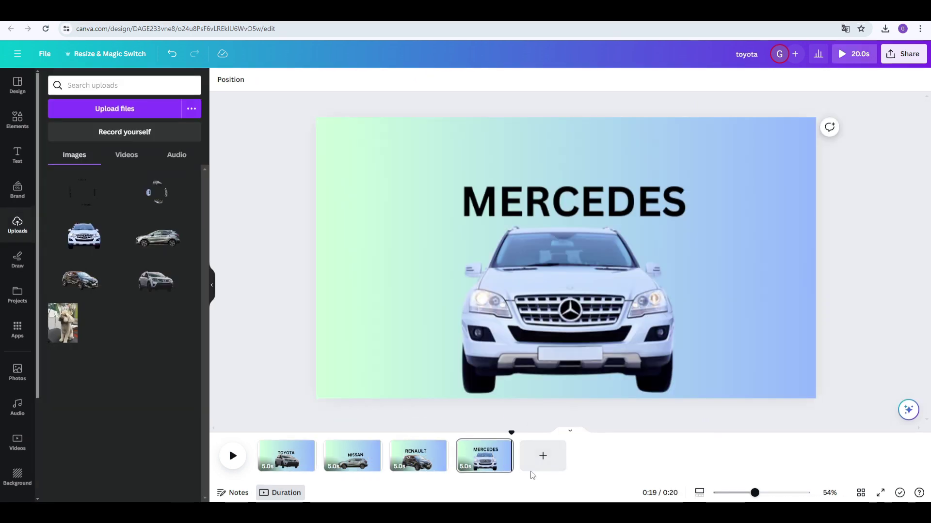
Step: Change the Nissan page's background to the turquoise-to-dark-blue gradient
{"action": "left_click", "coordinate": [337, 456]}
{"action": "left_click", "coordinate": [324, 145]}
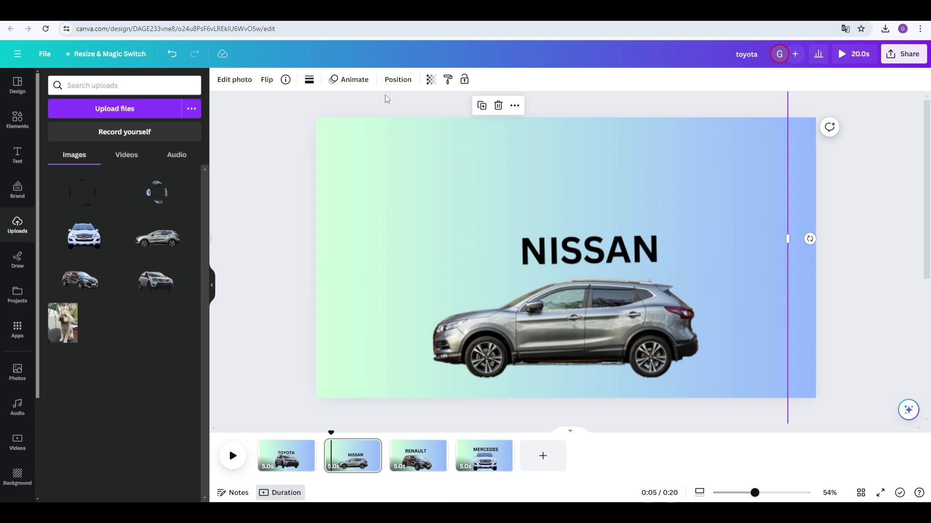
{"action": "left_click", "coordinate": [397, 80]}
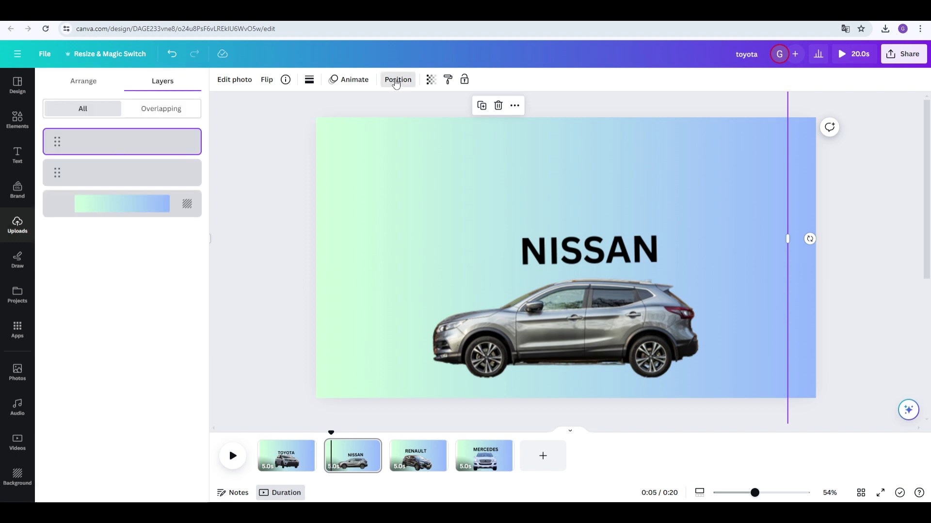
{"action": "left_click", "coordinate": [128, 209]}
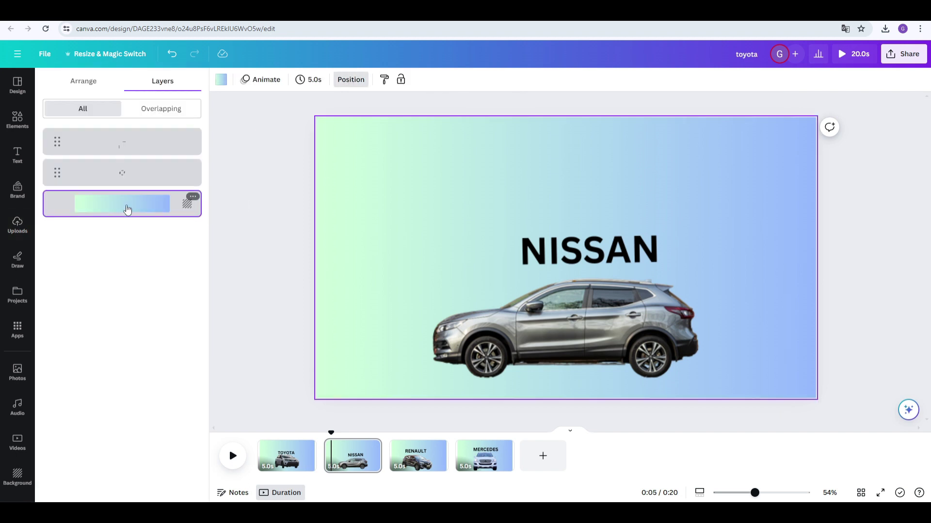
{"action": "left_click", "coordinate": [221, 79]}
{"action": "scroll", "coordinate": [184, 376], "scroll_direction": "down", "scroll_amount": 3}
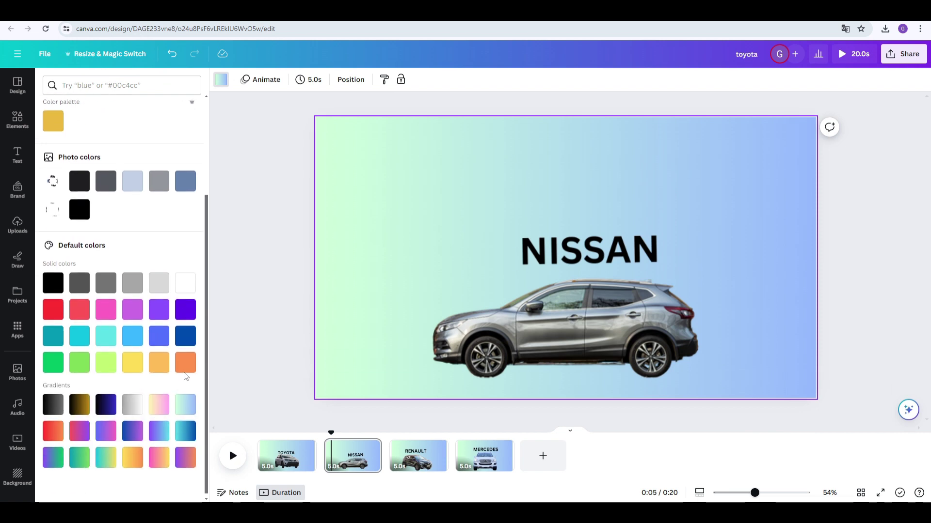
{"action": "left_click", "coordinate": [186, 431]}
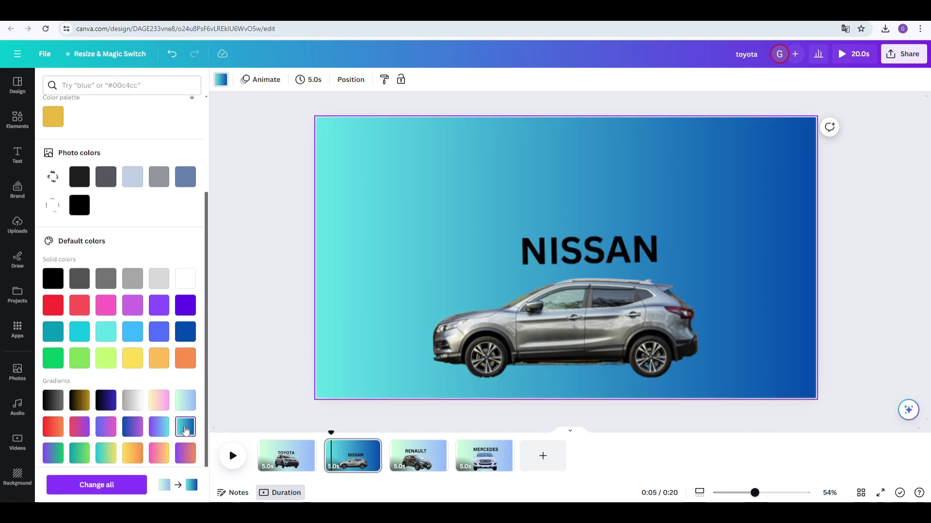
Step: Set the Renault page's background to the purple-to-orange gradient and the Mercedes page's background to the pink-to-yellow gradient
{"action": "left_click", "coordinate": [417, 454]}
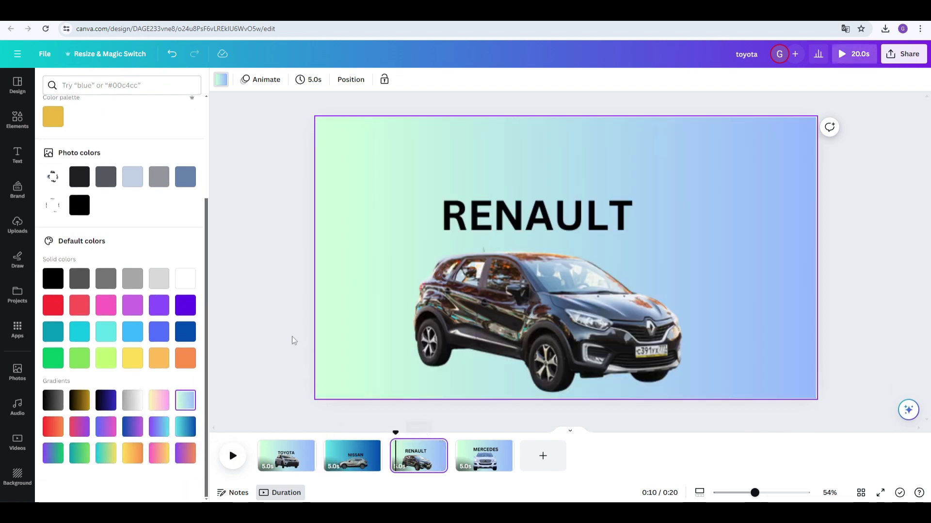
{"action": "left_click", "coordinate": [180, 459]}
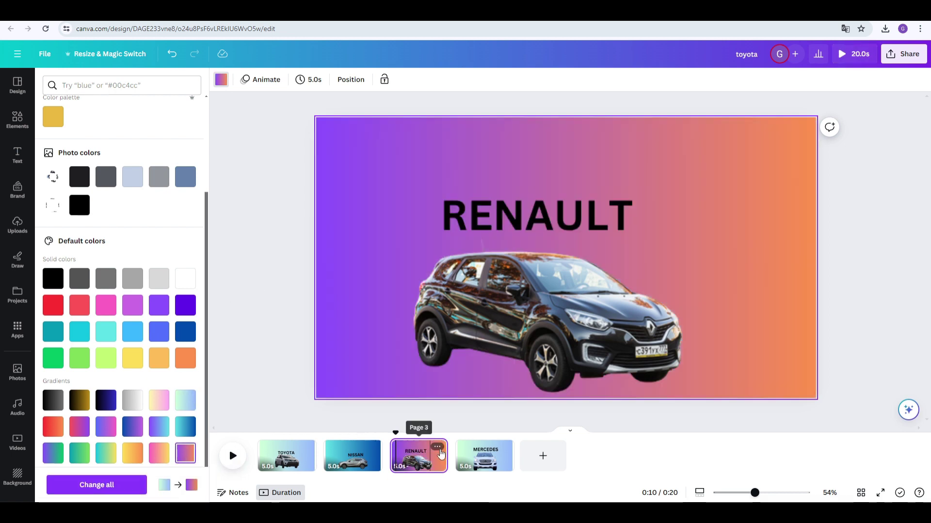
{"action": "left_click", "coordinate": [480, 456]}
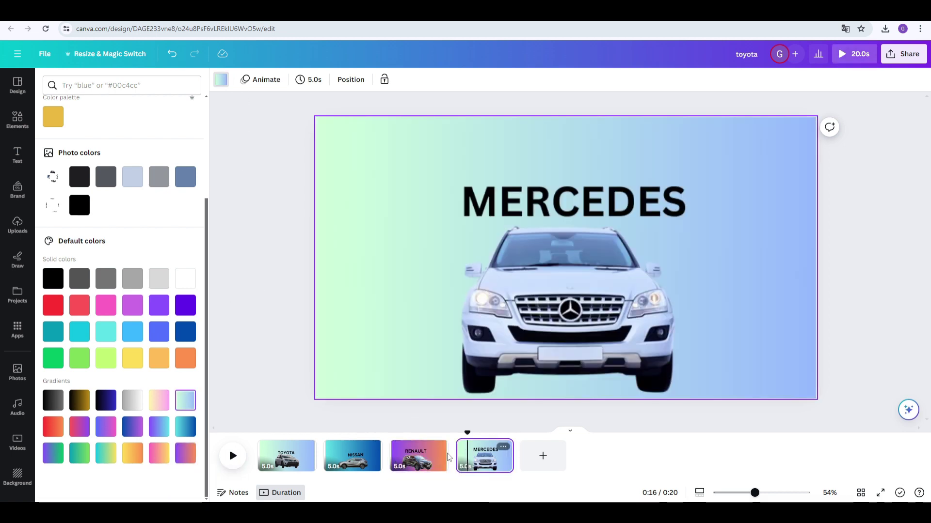
{"action": "left_click", "coordinate": [159, 457]}
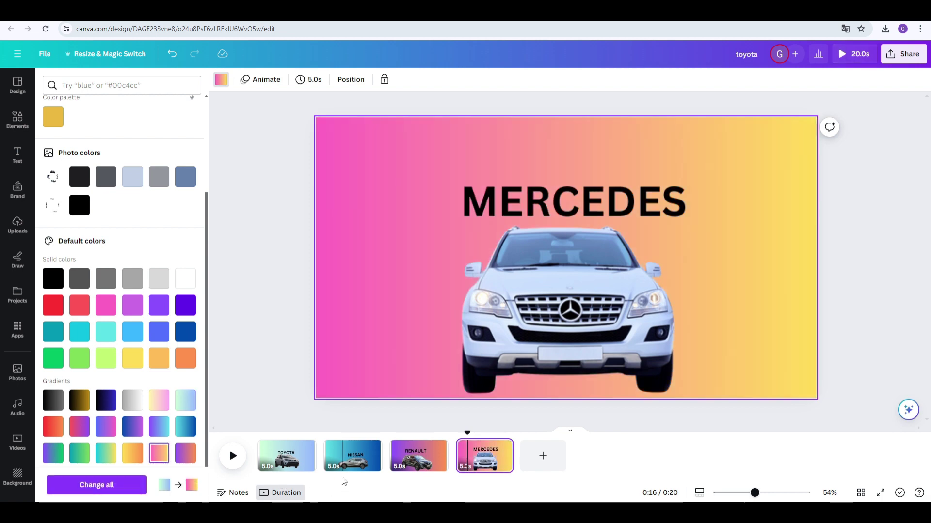
Step: Add a Match & Move transition of 2.5 seconds after the Toyota page and apply it between all pages
{"action": "mouse_move", "coordinate": [327, 471]}
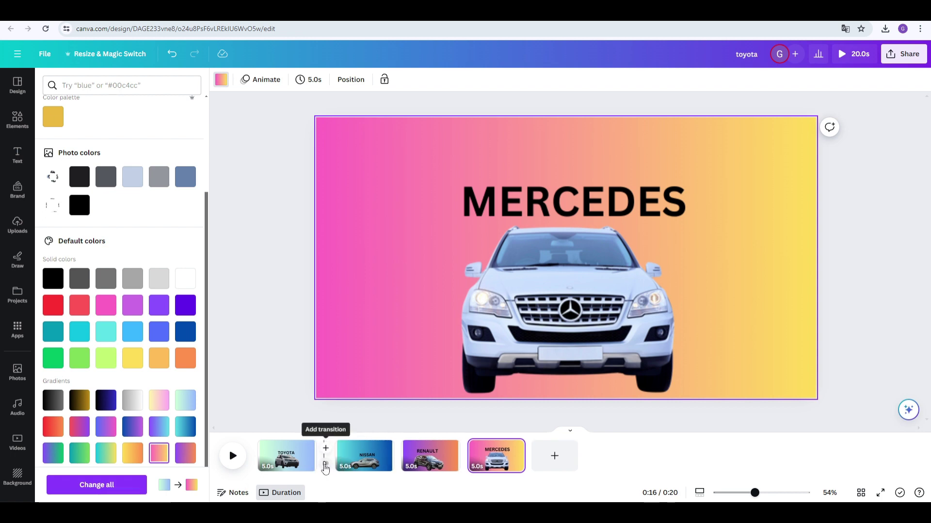
{"action": "left_click", "coordinate": [326, 467]}
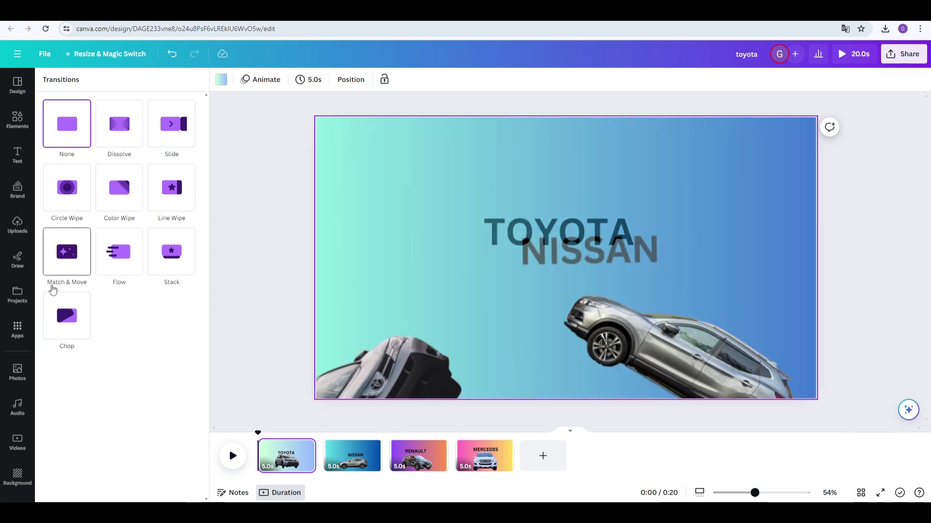
{"action": "left_click", "coordinate": [64, 266]}
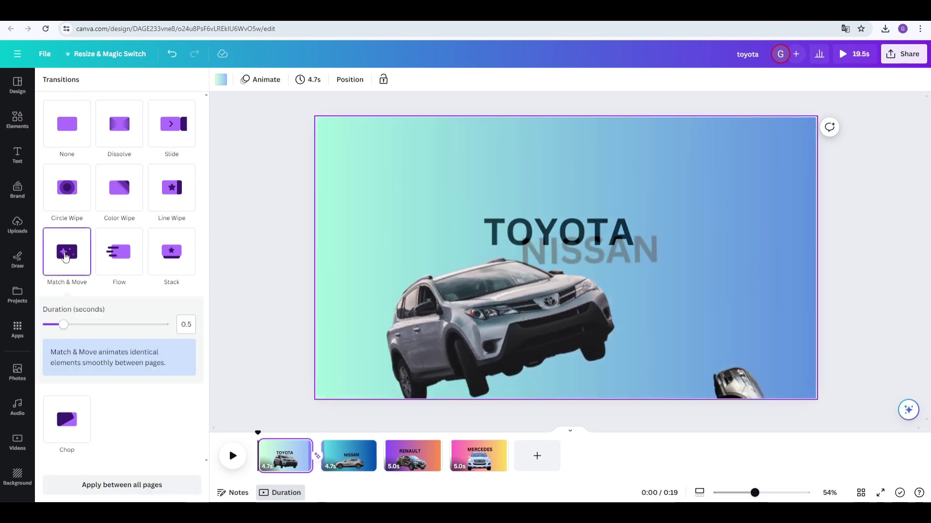
{"action": "left_click_drag", "start_coordinate": [63, 327], "coordinate": [169, 325]}
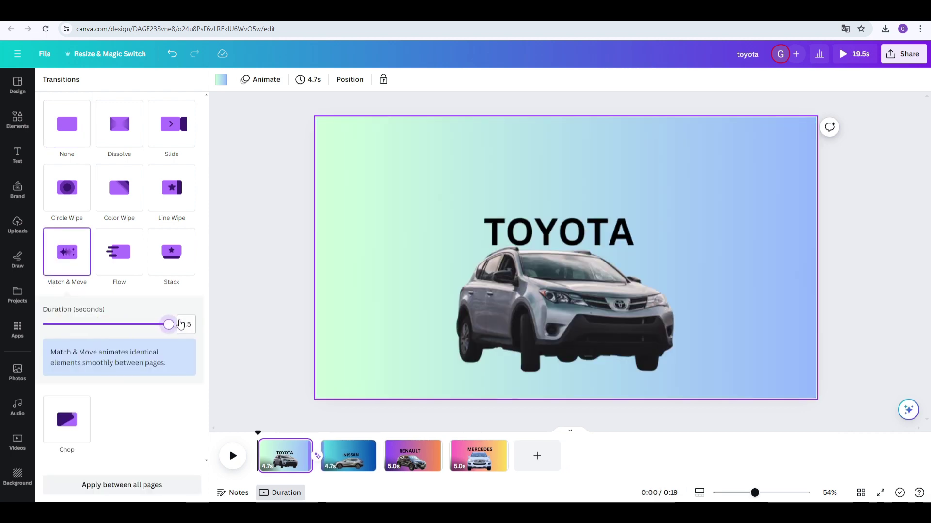
{"action": "left_click", "coordinate": [111, 487]}
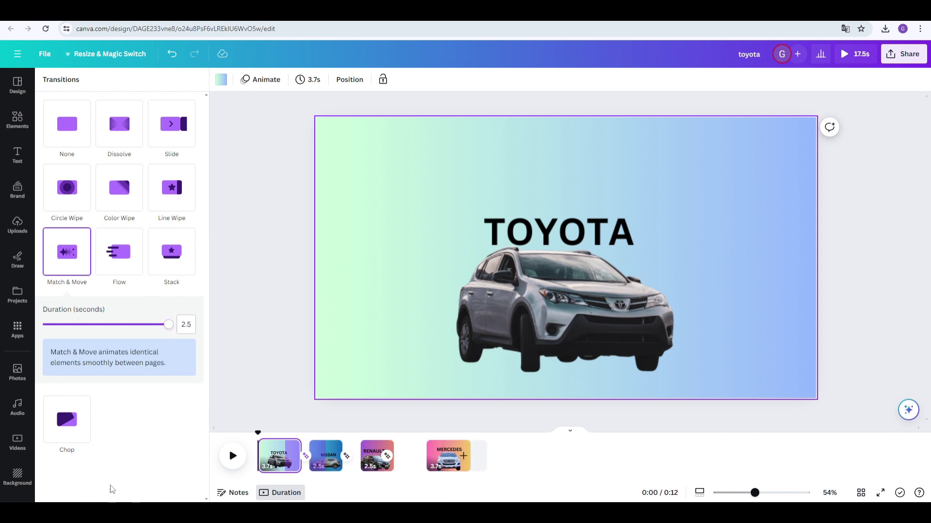
Step: Play the video through and download all four pages as an MP4 video
{"action": "left_click", "coordinate": [233, 460]}
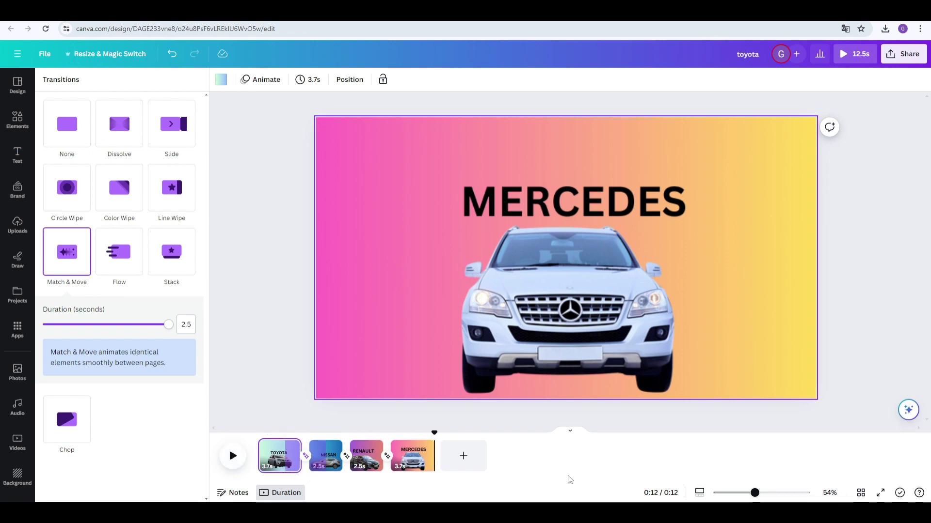
{"action": "left_click", "coordinate": [906, 56]}
{"action": "left_click", "coordinate": [785, 299]}
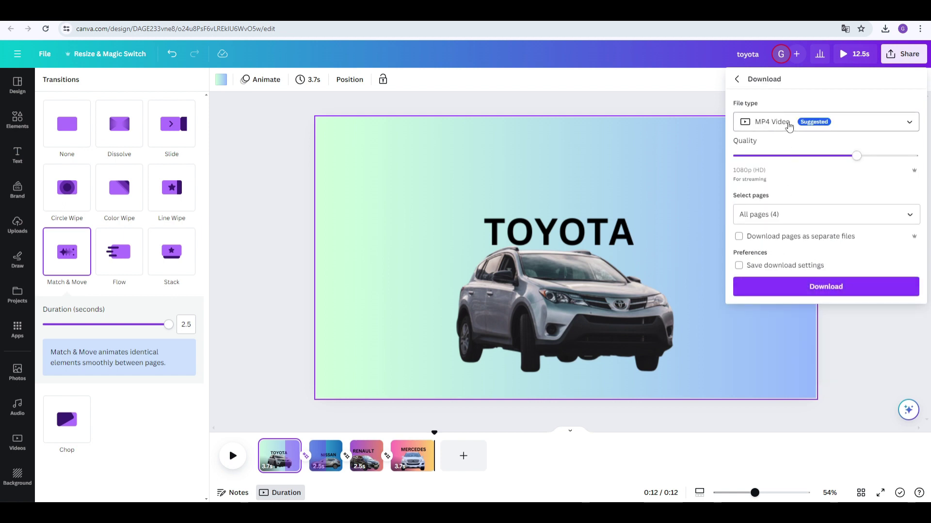
{"action": "left_click", "coordinate": [822, 287]}
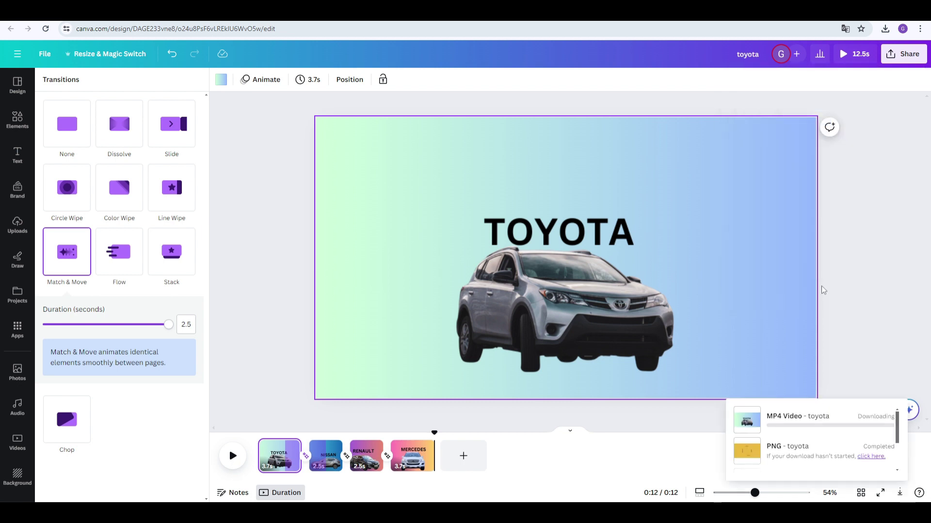